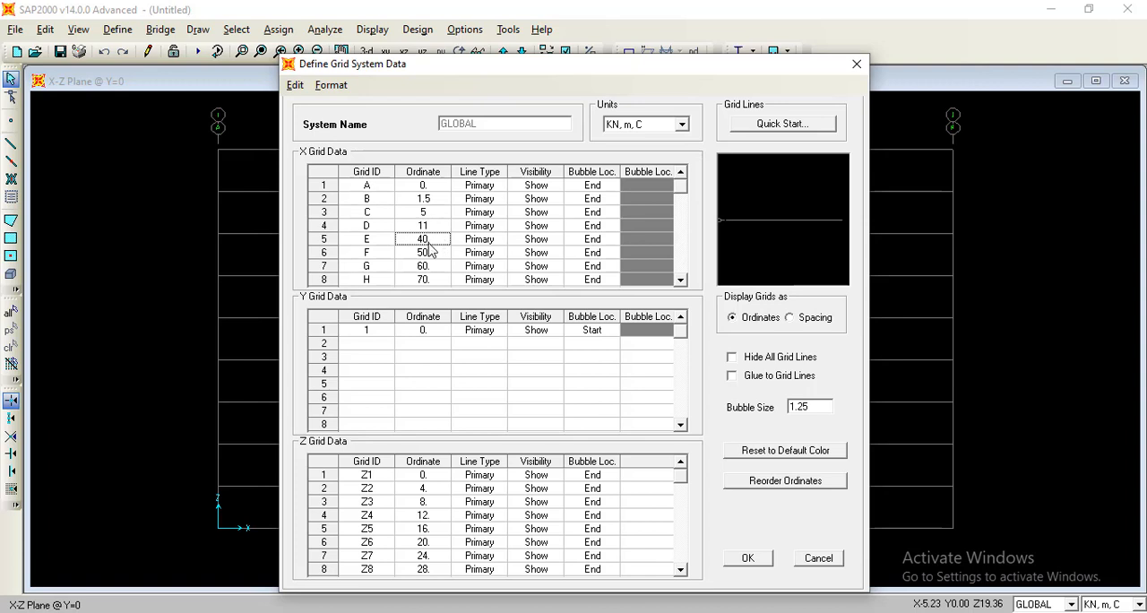
Set the X grid ordinates of lines E, F and G to 17, 23 and 26.5 m.
text(17)
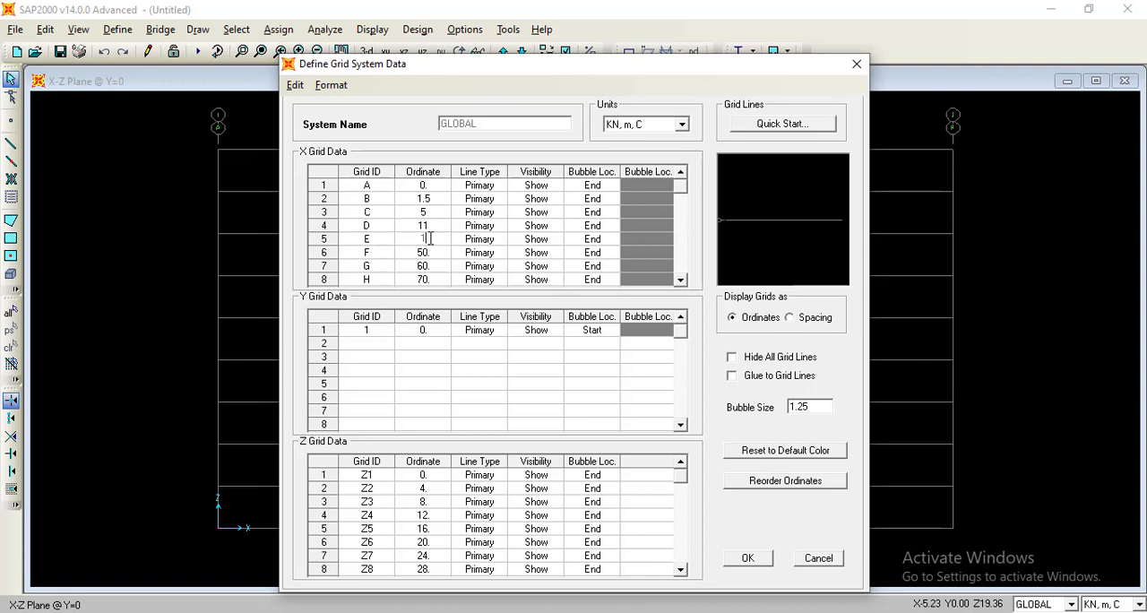
click(442, 257)
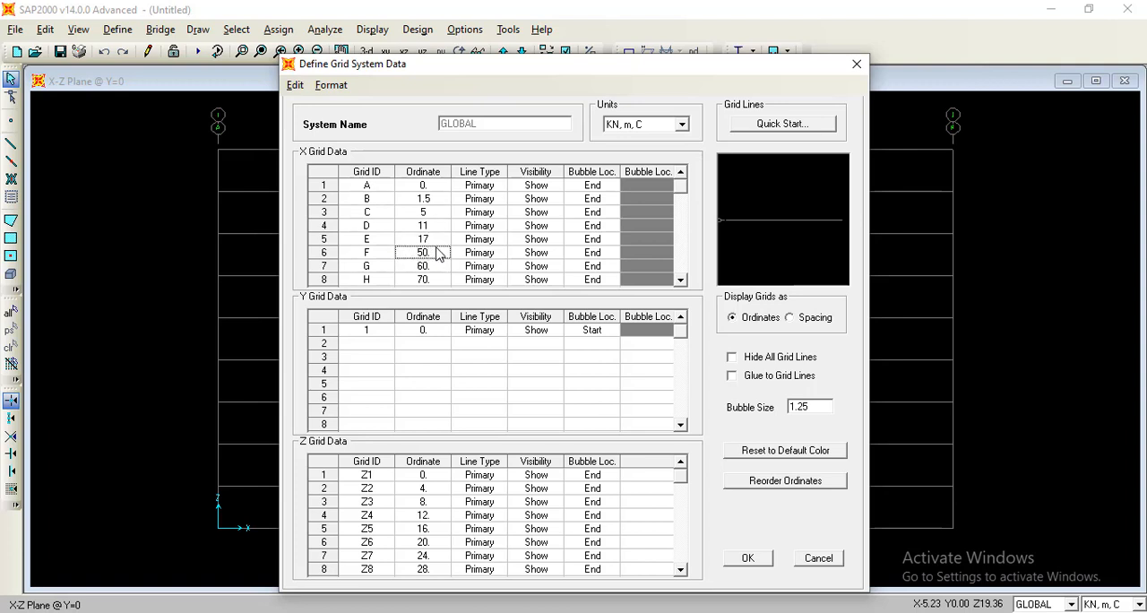
text(23)
click(434, 267)
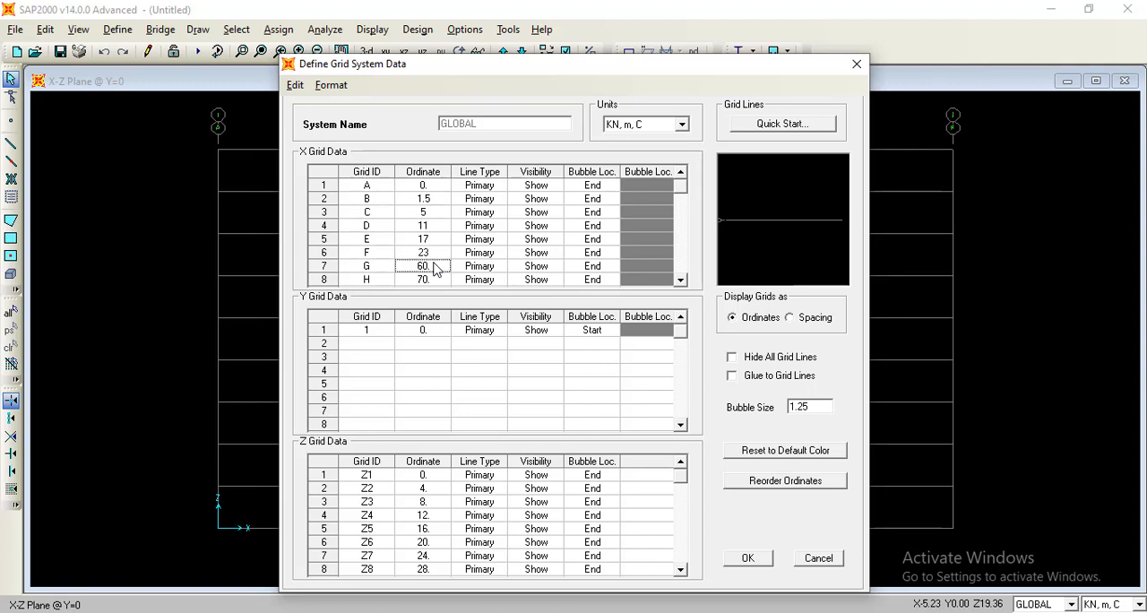
text(2)
text(8)
text(.5)
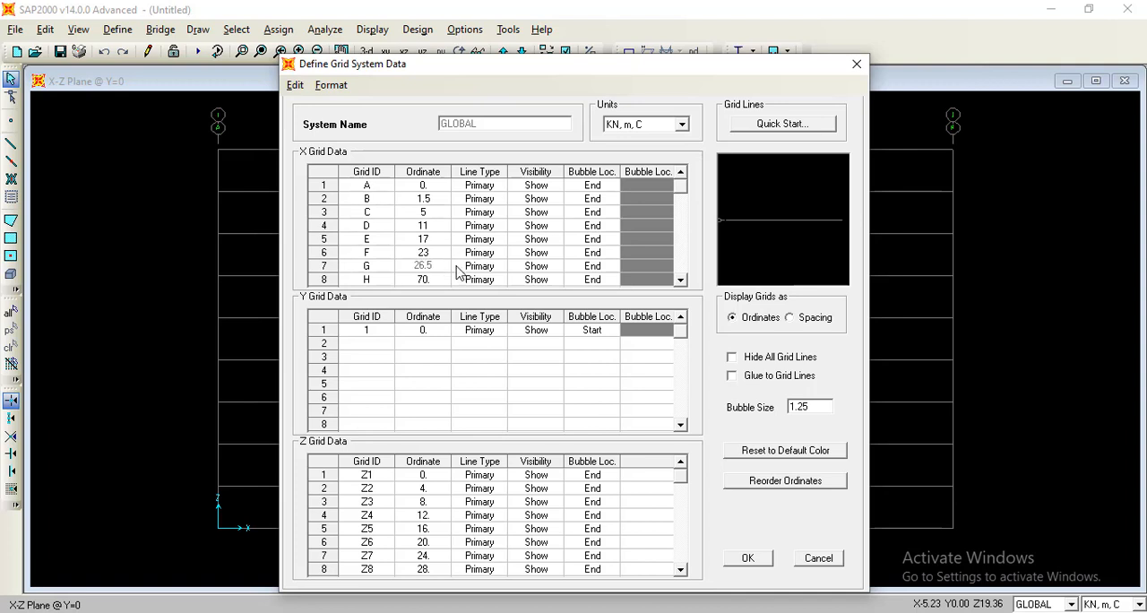
Set the X grid ordinate of line H to 28 m and apply the grid system changes to the model.
click(429, 280)
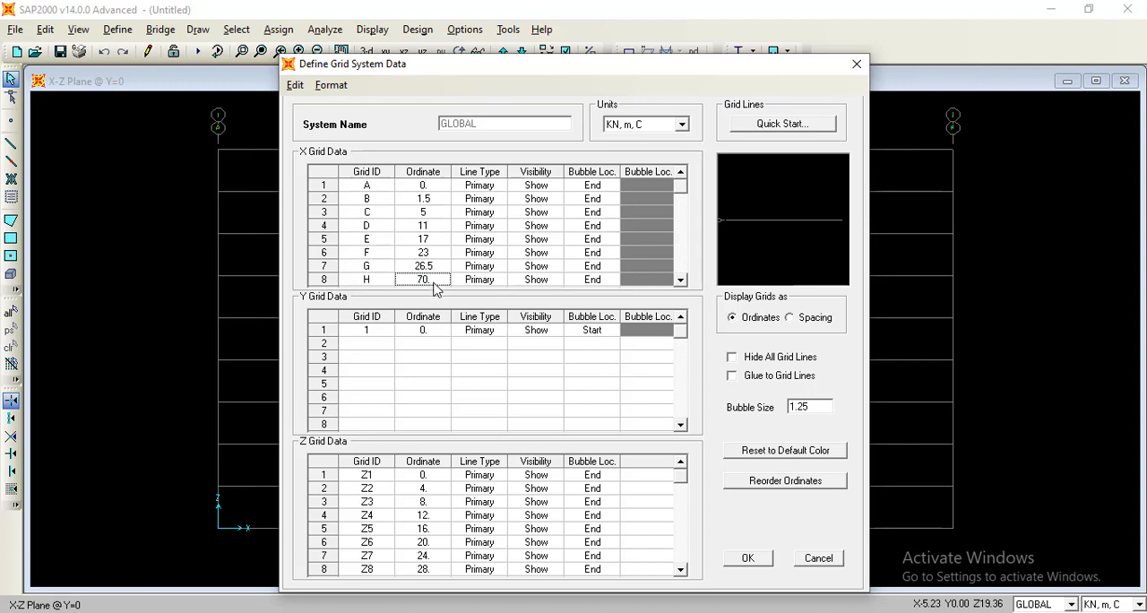
text(28)
click(760, 560)
click(747, 559)
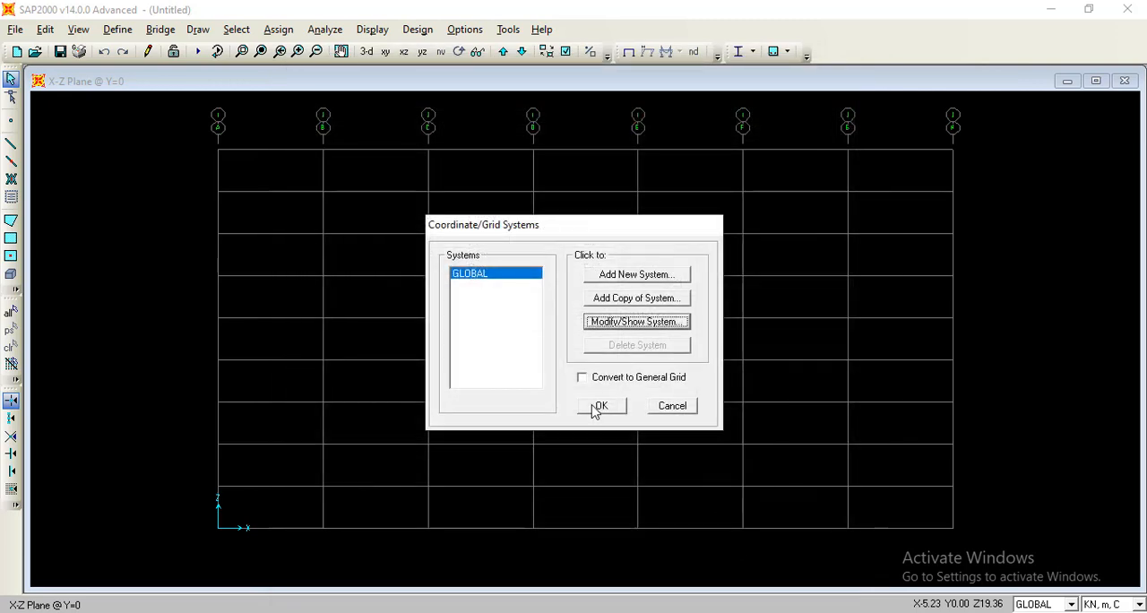
click(594, 408)
middle_drag(632, 299, 799, 290)
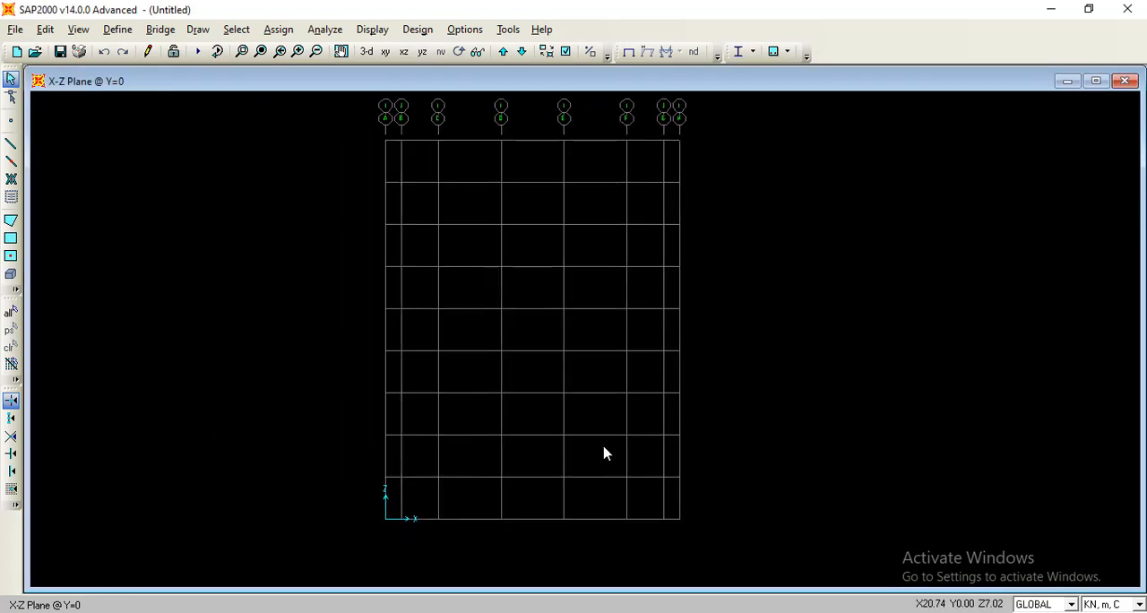
Check the floor plan and span table in the assignment PDF, and return to the SAP2000 model.
click(597, 612)
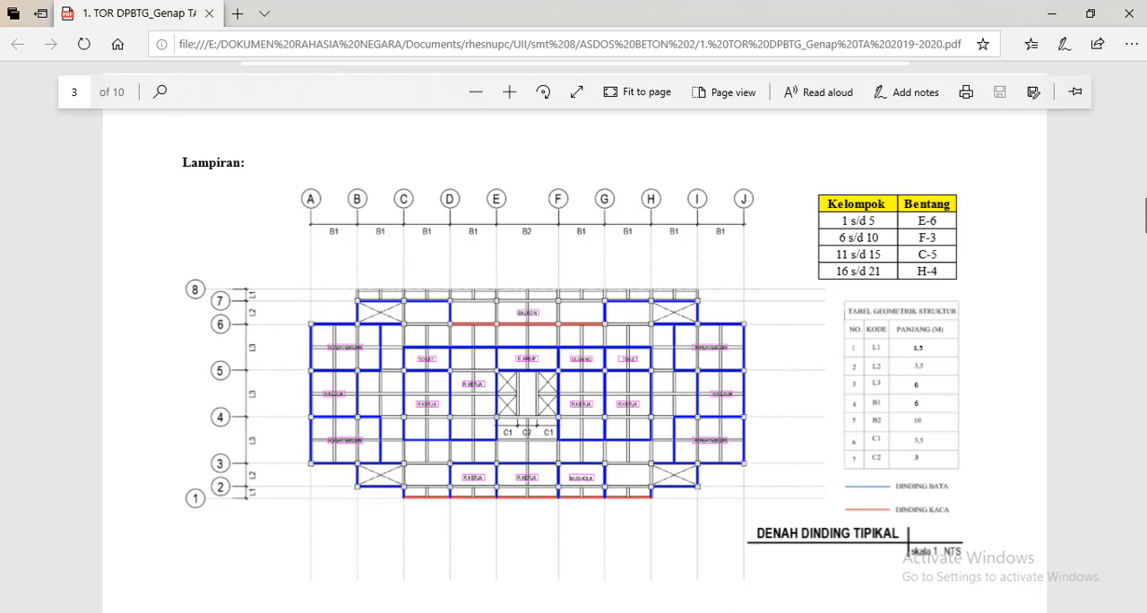
click(740, 611)
middle_drag(713, 182, 721, 194)
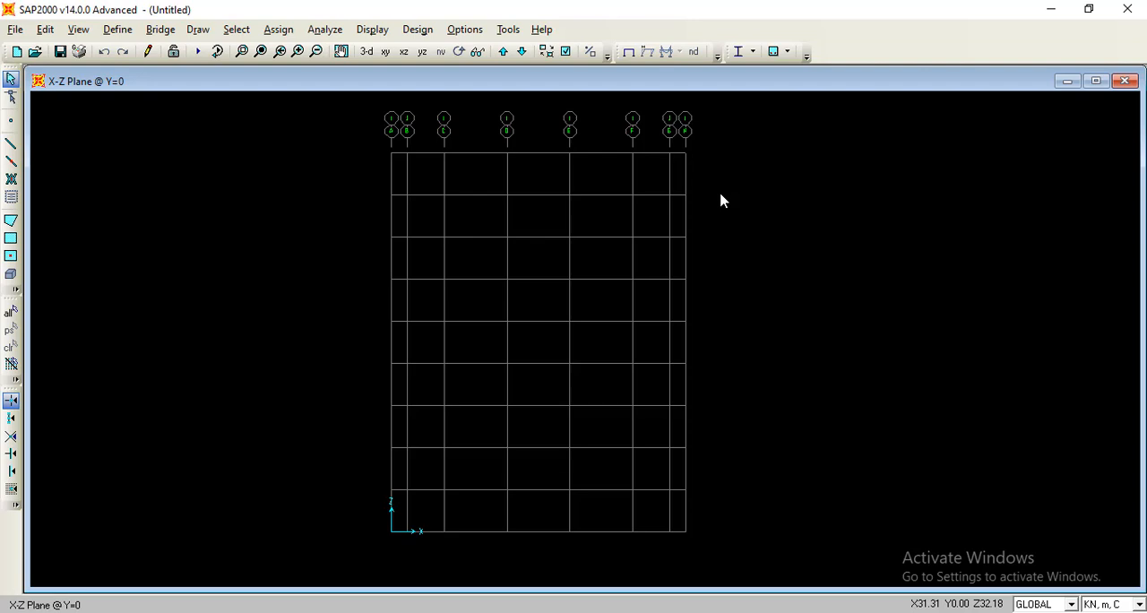
Add a new material to the model and name it Beton f'c 28 MPa.
click(123, 34)
click(130, 45)
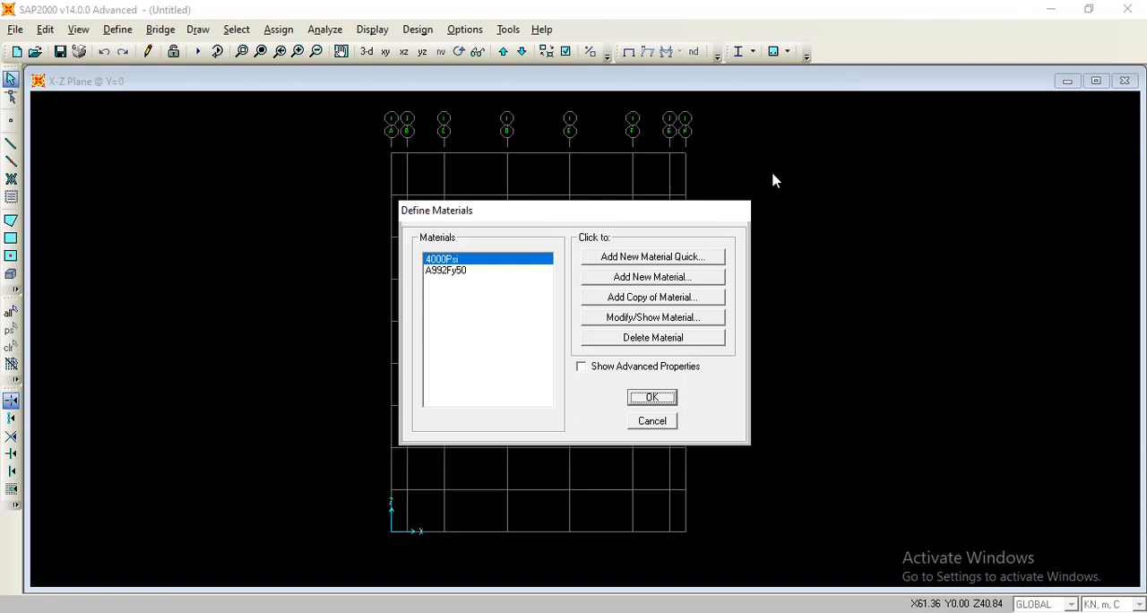
click(672, 280)
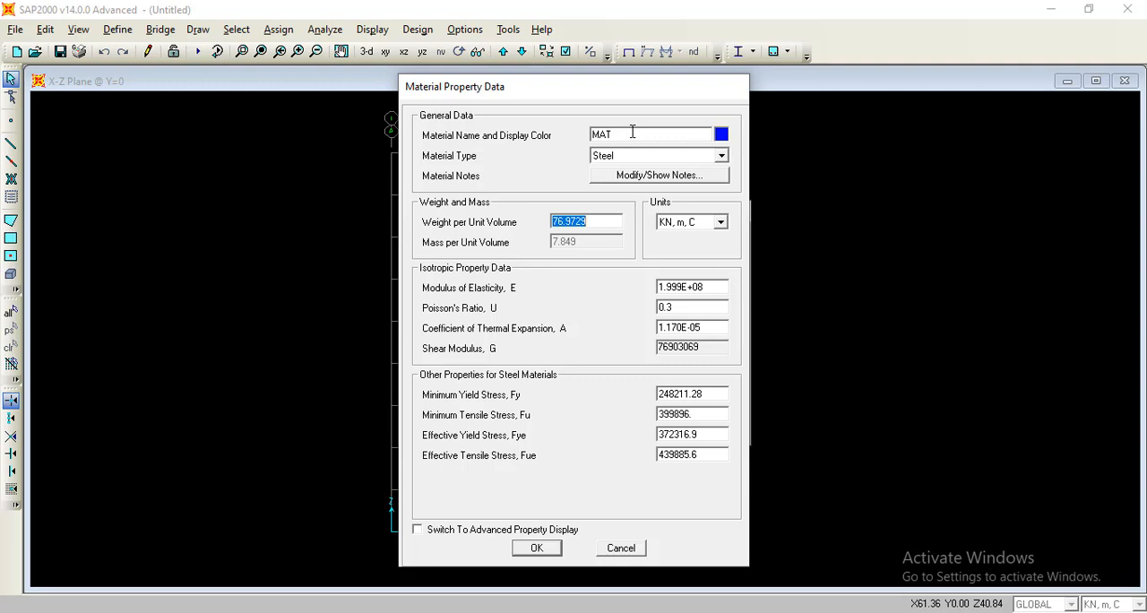
drag(638, 132, 584, 135)
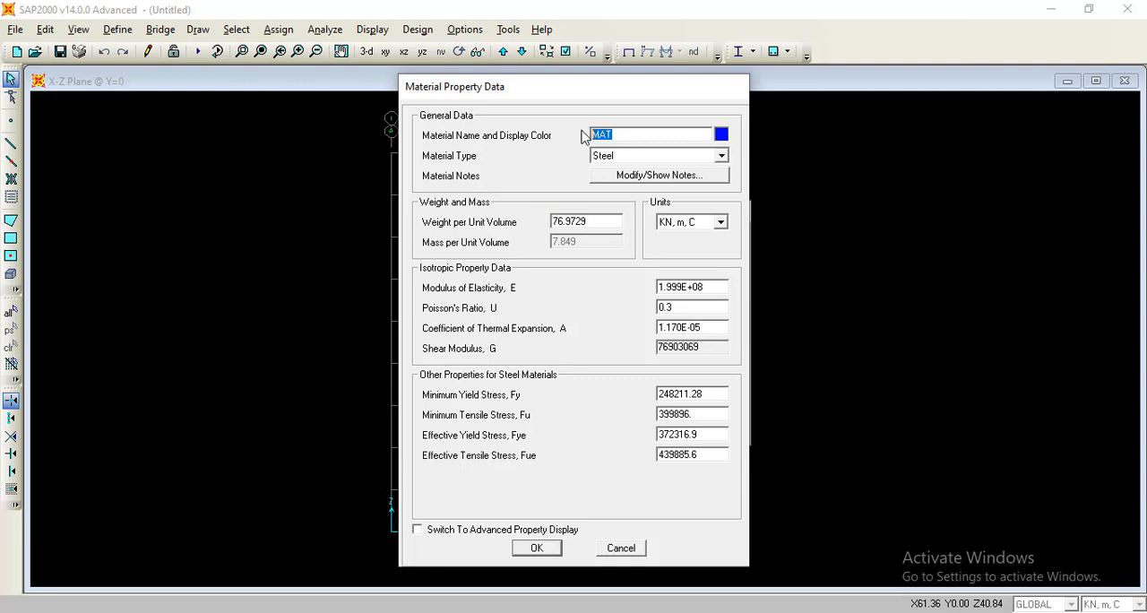
text(Beton f'c 28 MP)
text(a)
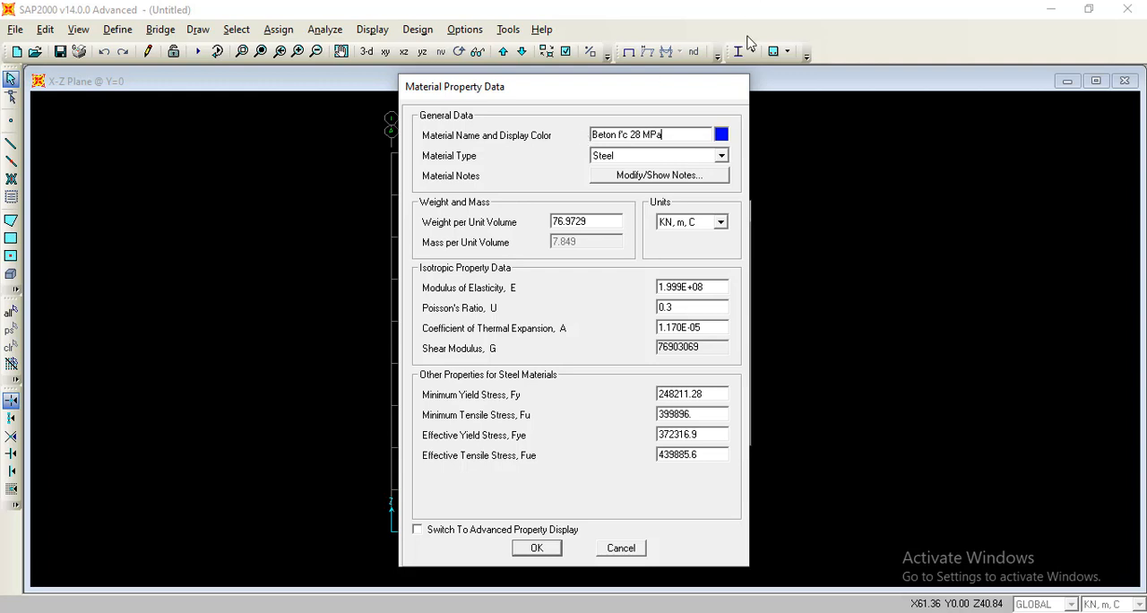
Check the concrete and reinforcement strengths in the assignment PDF, and return to the material definition in SAP2000.
key(alt+Tab)
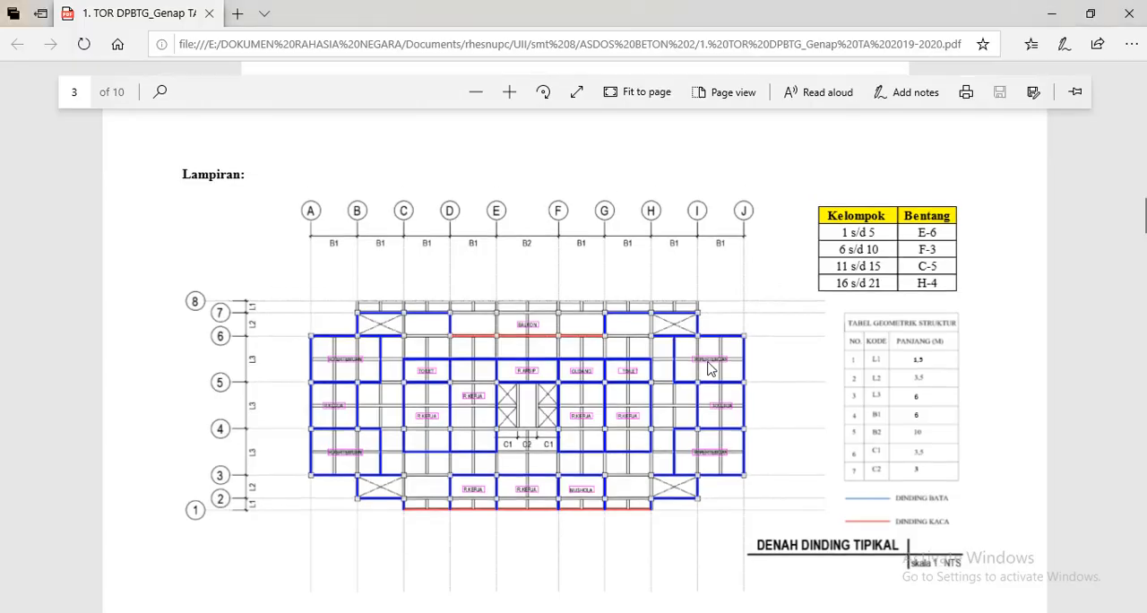
scroll(709, 364, up, 10)
scroll(708, 366, down, 3)
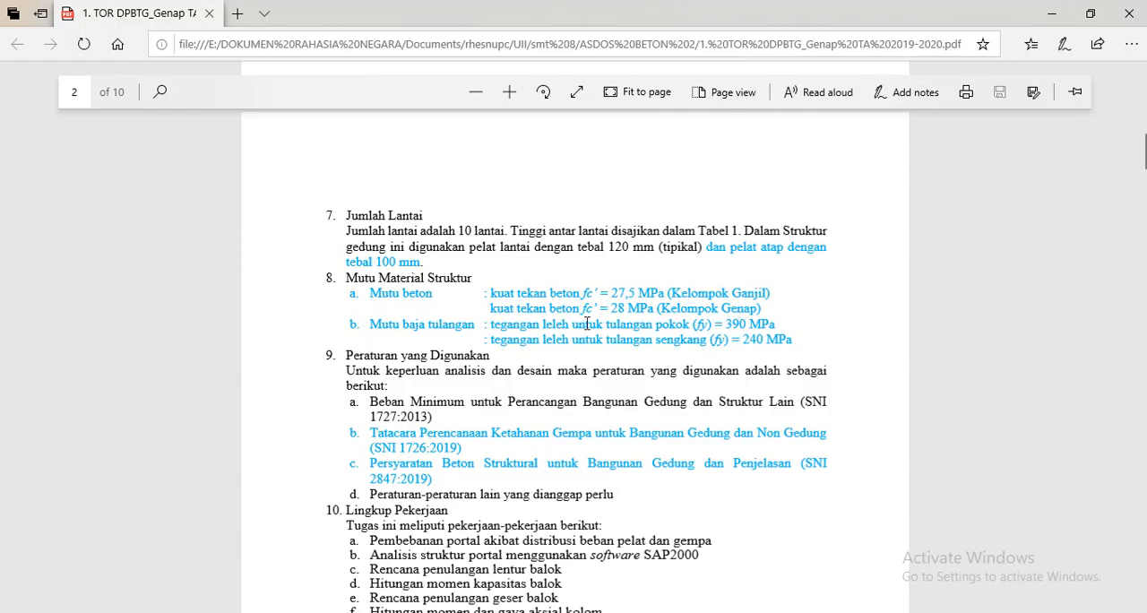
key(alt+Tab)
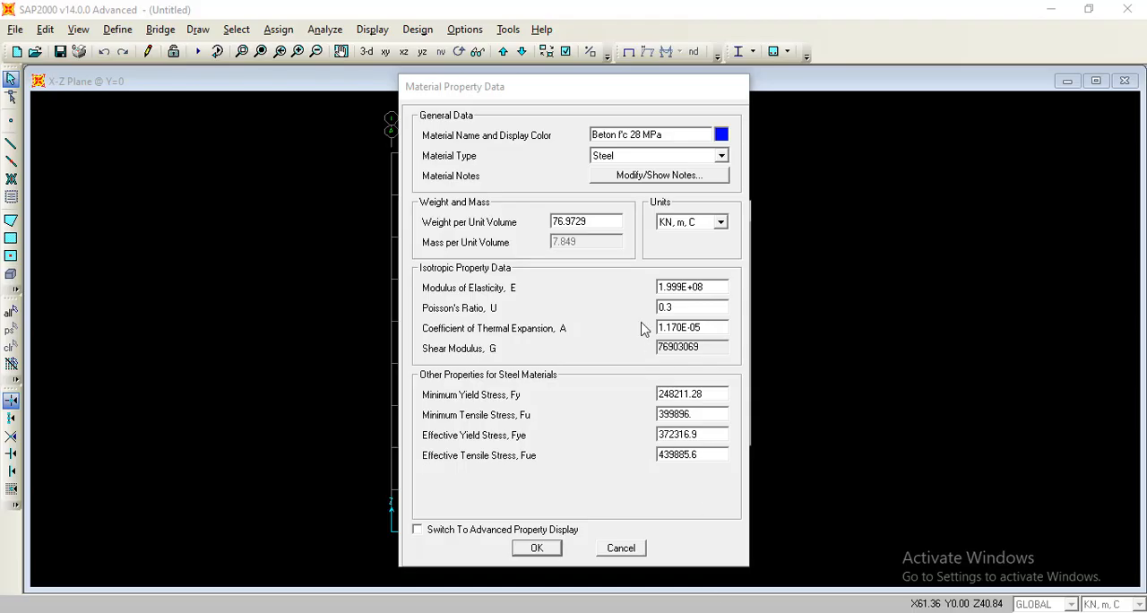
Set the material type to Concrete and consult the Pembebanan sheet in the Excel workbook.
click(627, 157)
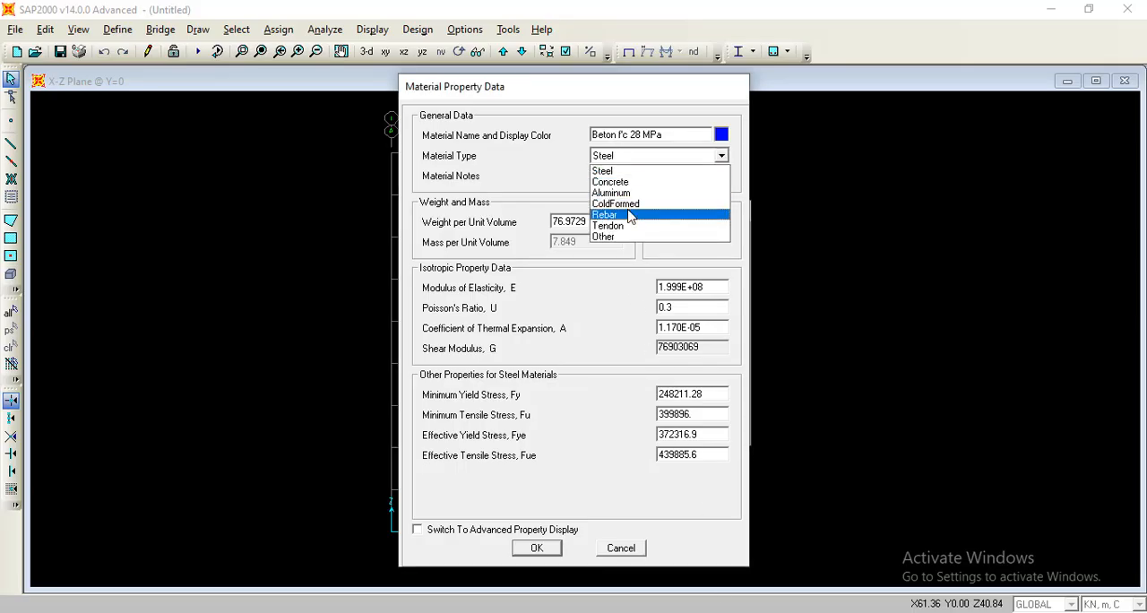
click(627, 183)
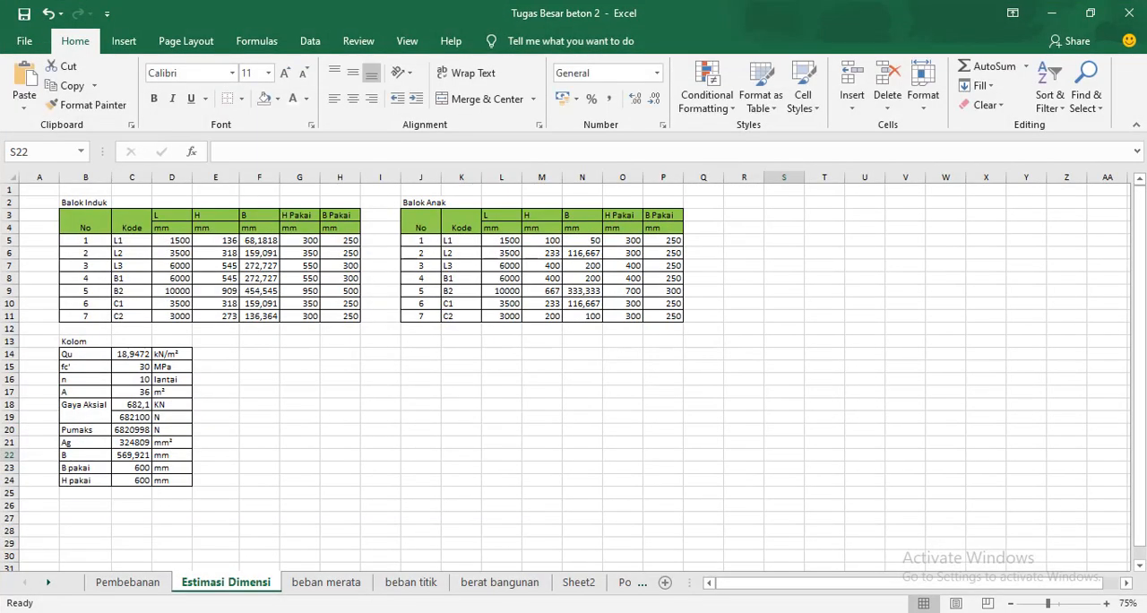
click(130, 581)
scroll(487, 419, up, 6)
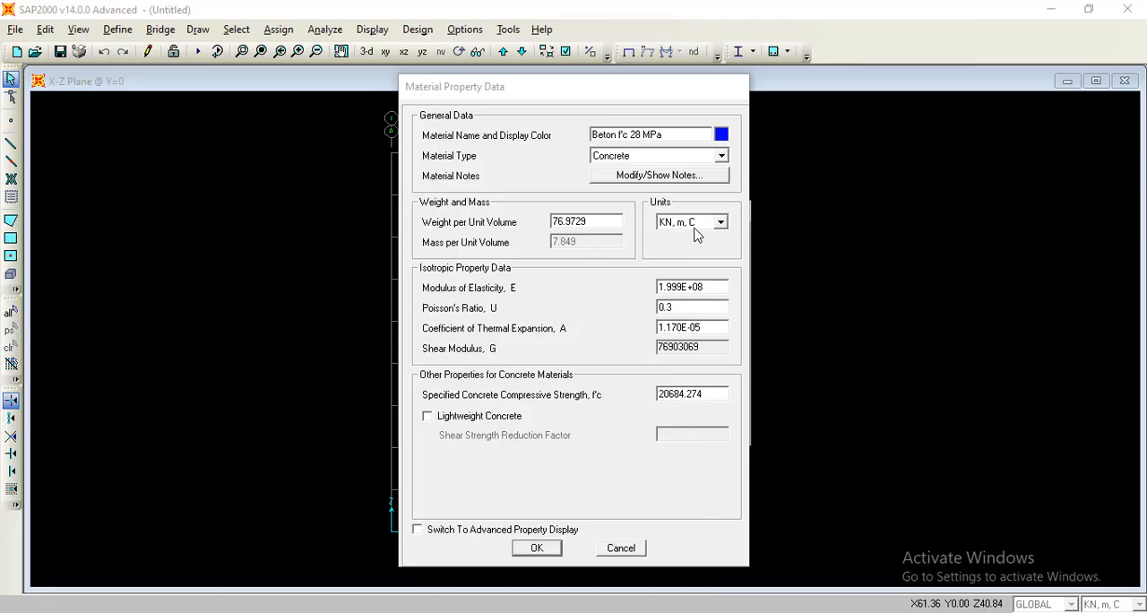
Back in SAP2000, change the material's units to Kgf, m, C and set its weight per unit volume to 2400.
click(692, 224)
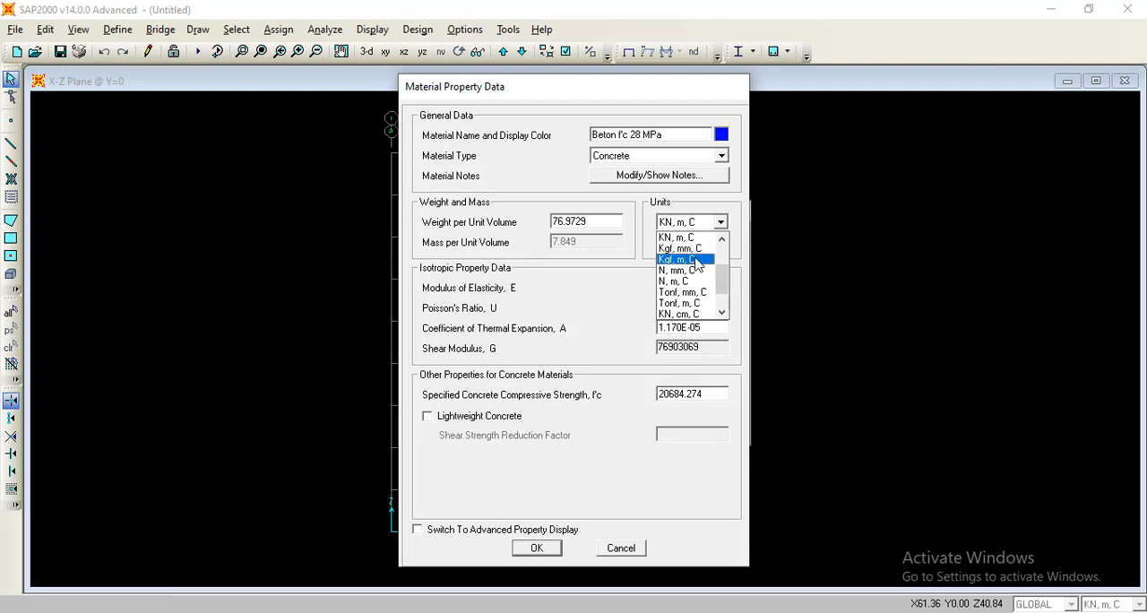
scroll(699, 265, up, 2)
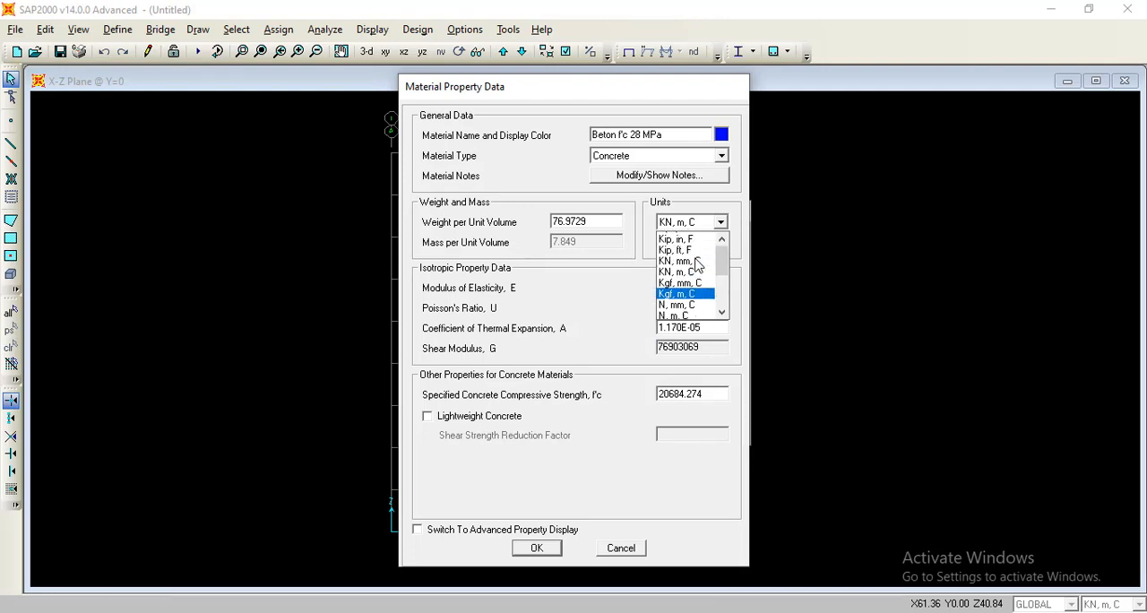
scroll(699, 265, down, 3)
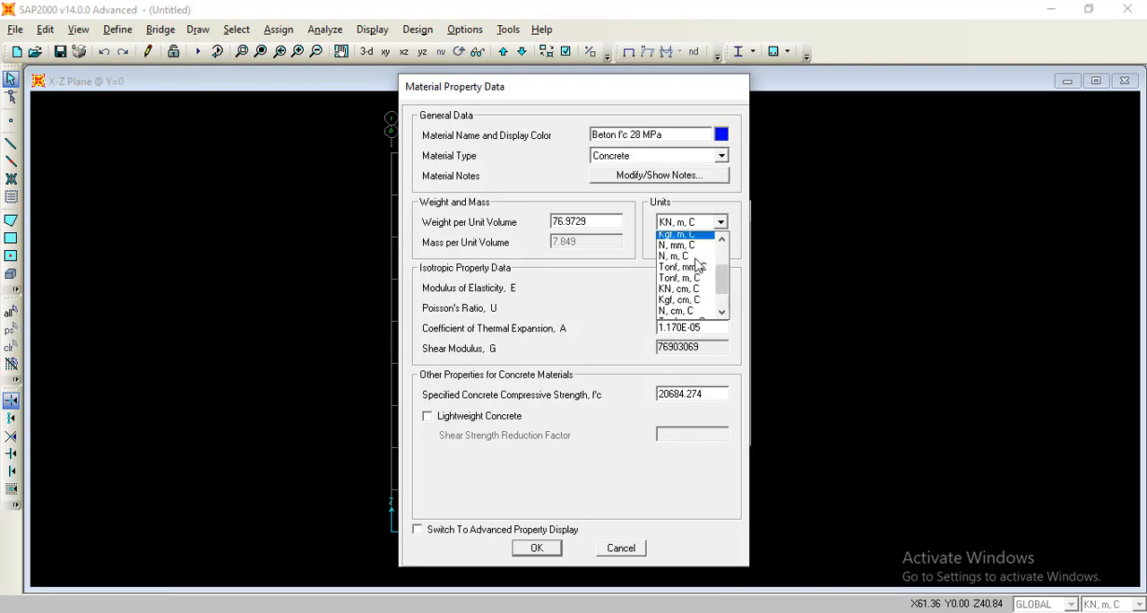
scroll(698, 266, up, 1)
click(697, 263)
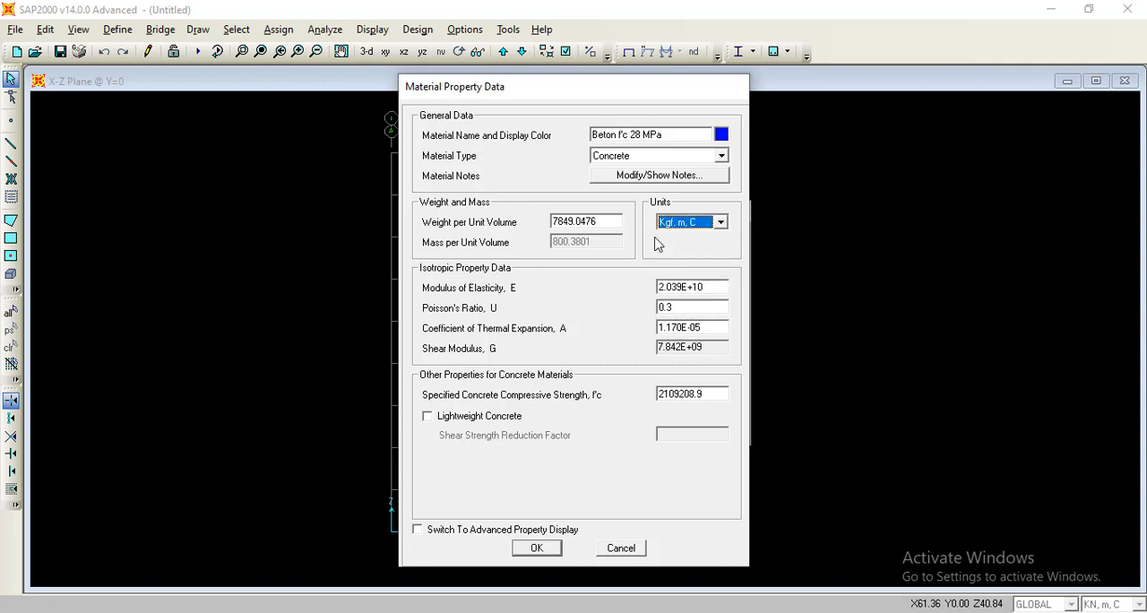
double_click(606, 220)
text(2400)
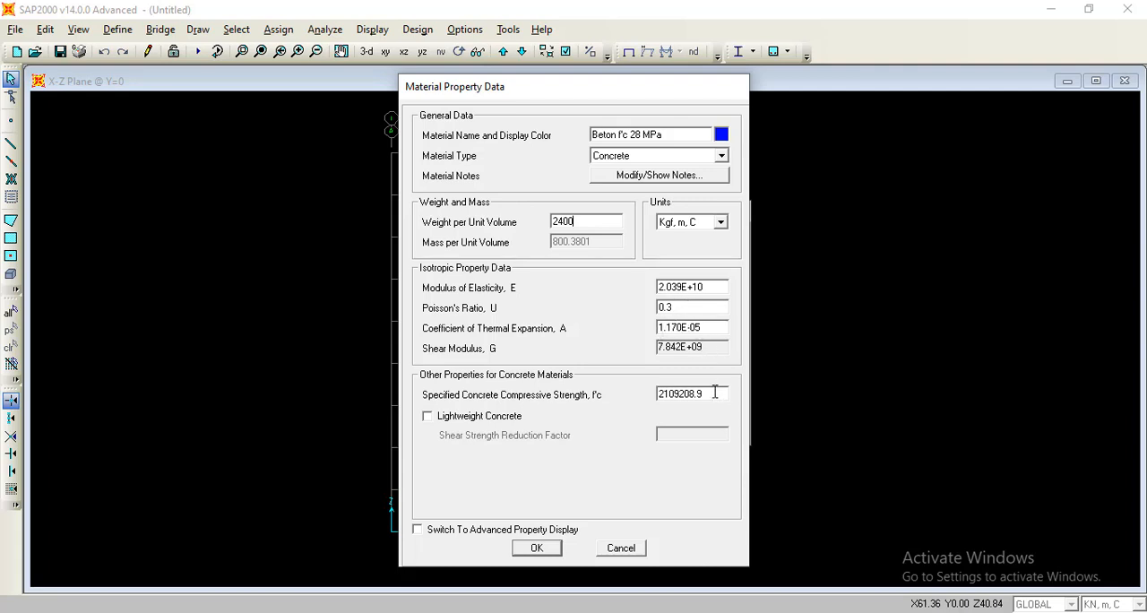
In N, mm, C units, set the concrete compressive strength f'c to 28 and the modulus of elasticity to 24870.06232400.
click(702, 226)
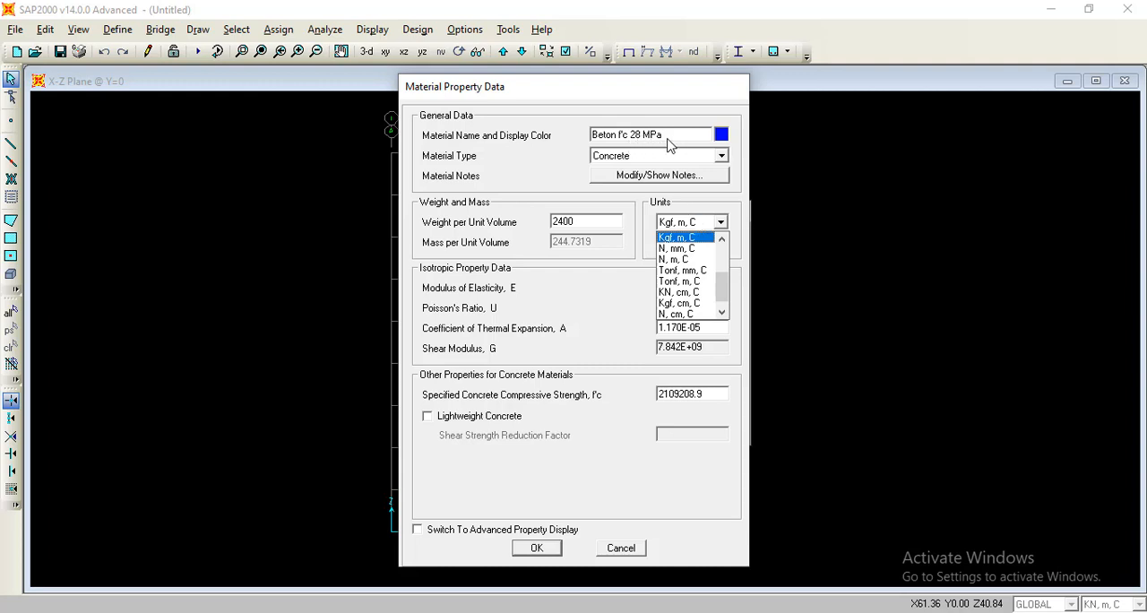
click(700, 248)
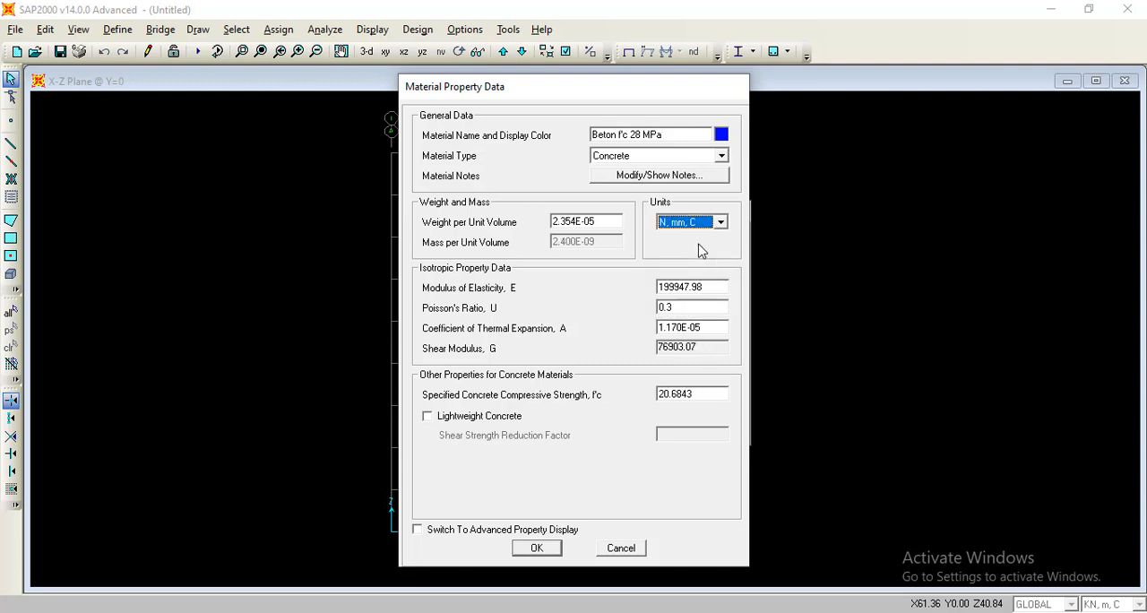
double_click(703, 393)
text(28)
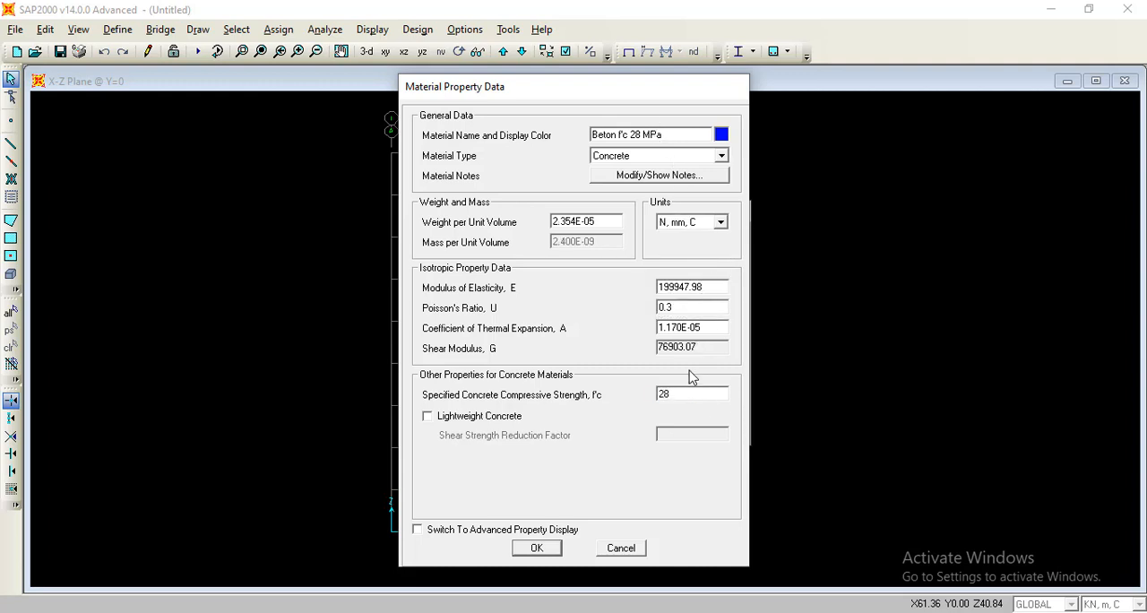
double_click(718, 283)
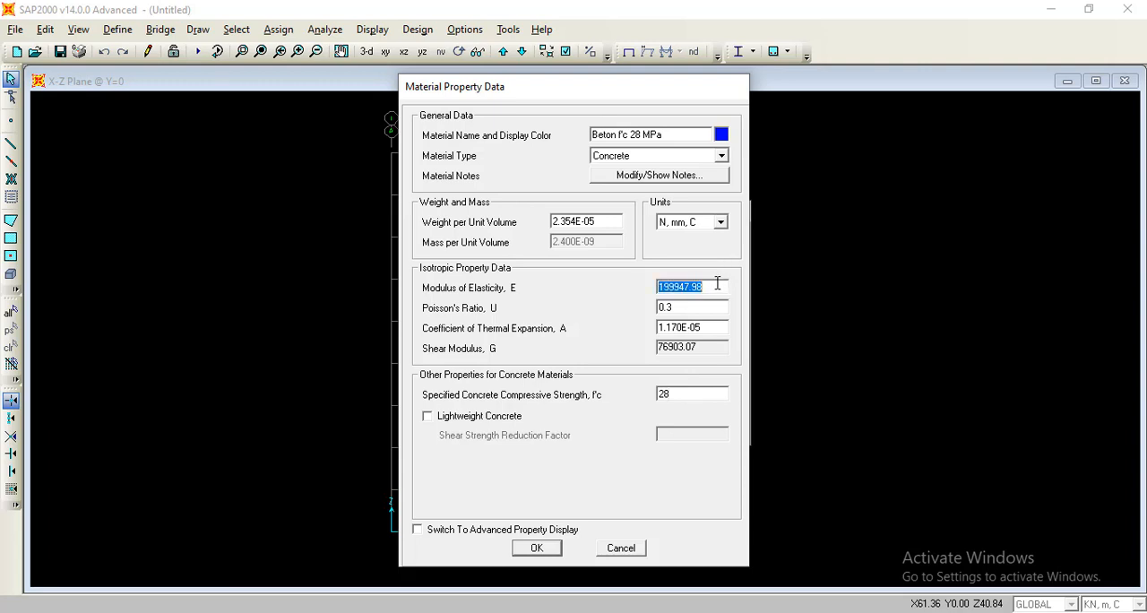
text(4700)
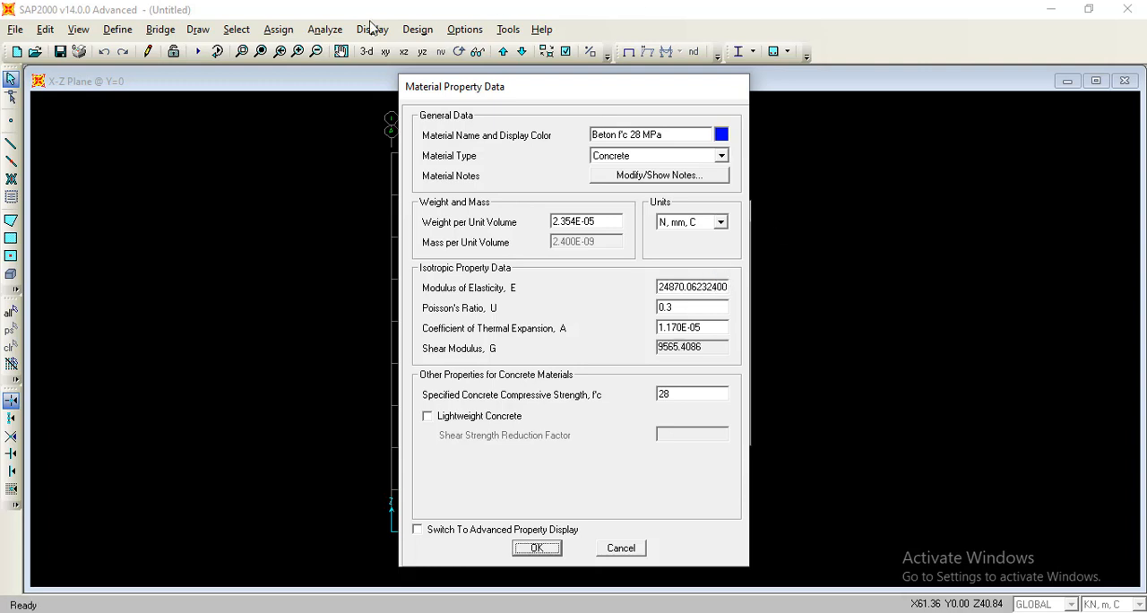
Return the concrete material's units to KN, m, C and save its definition.
click(702, 224)
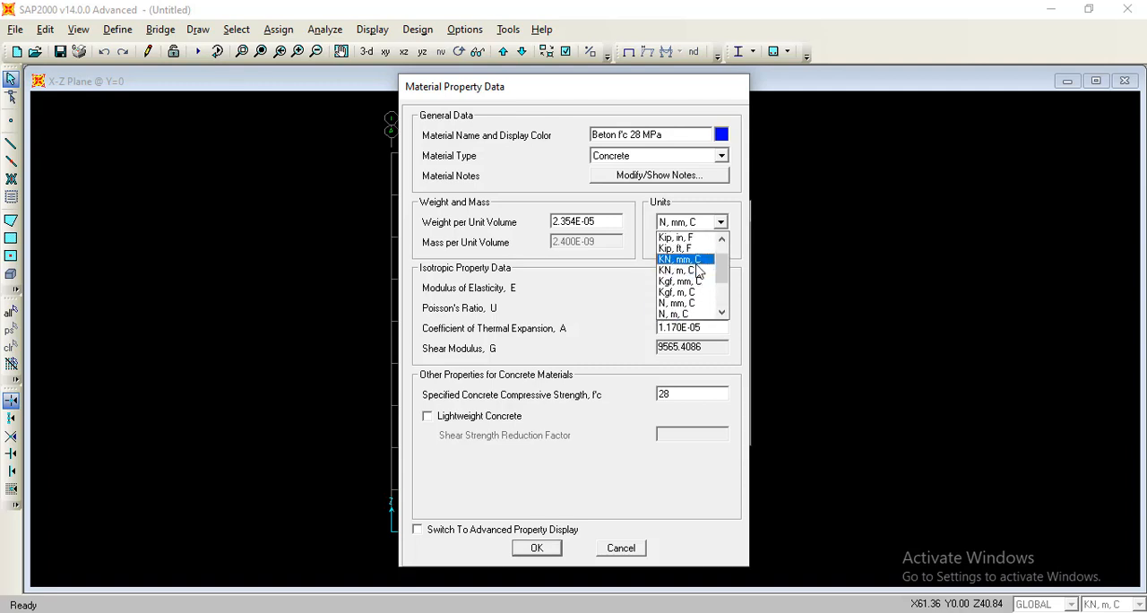
click(699, 273)
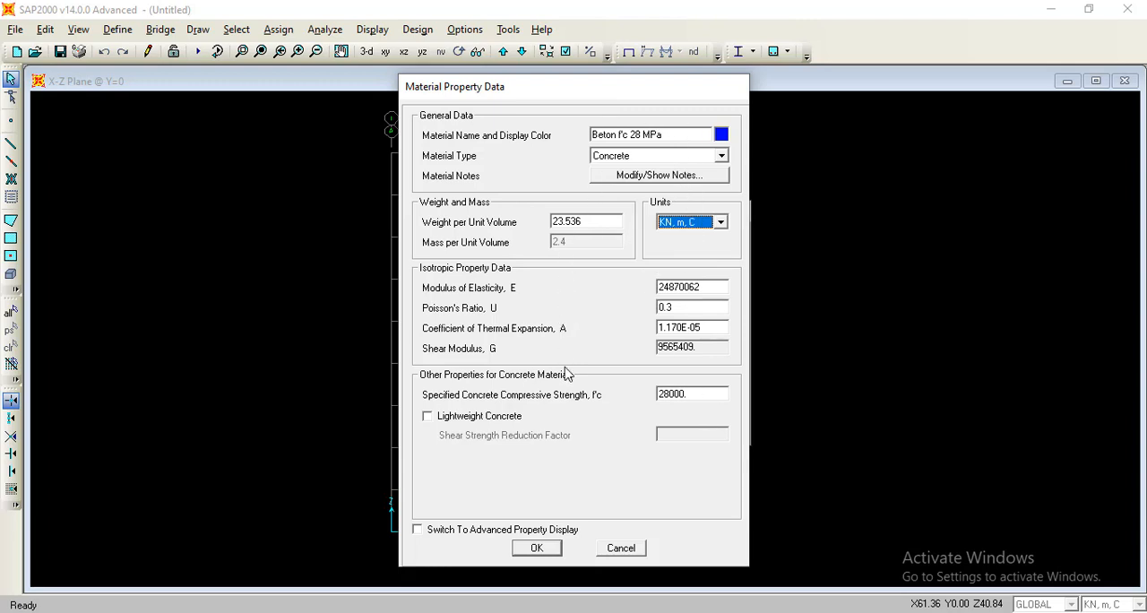
click(556, 553)
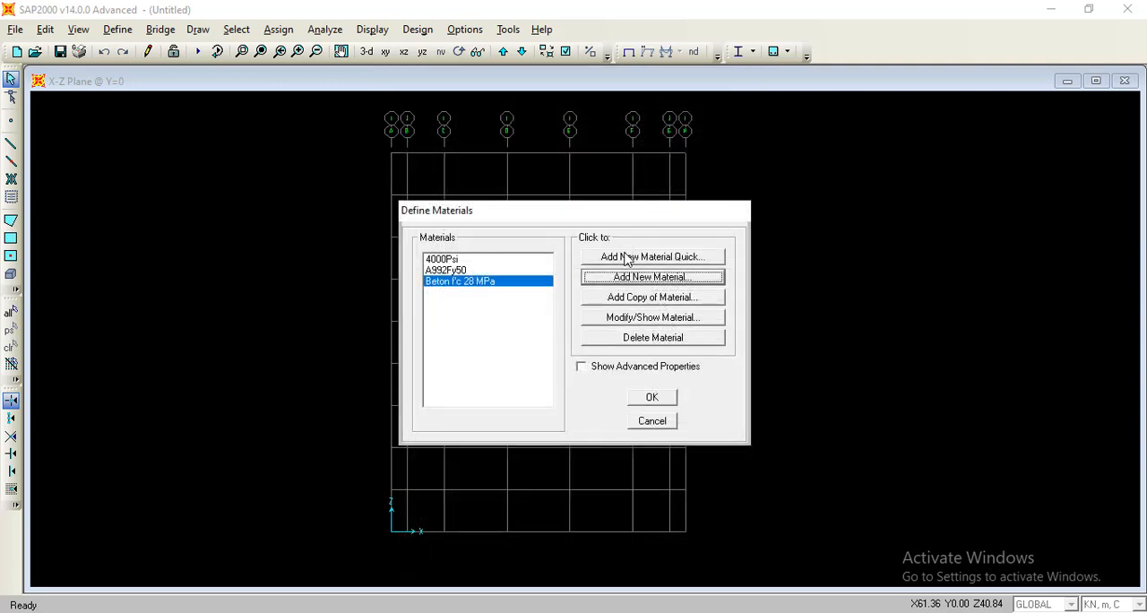
Add a new material named Tulangan Pokok and set its material type to Rebar.
click(634, 277)
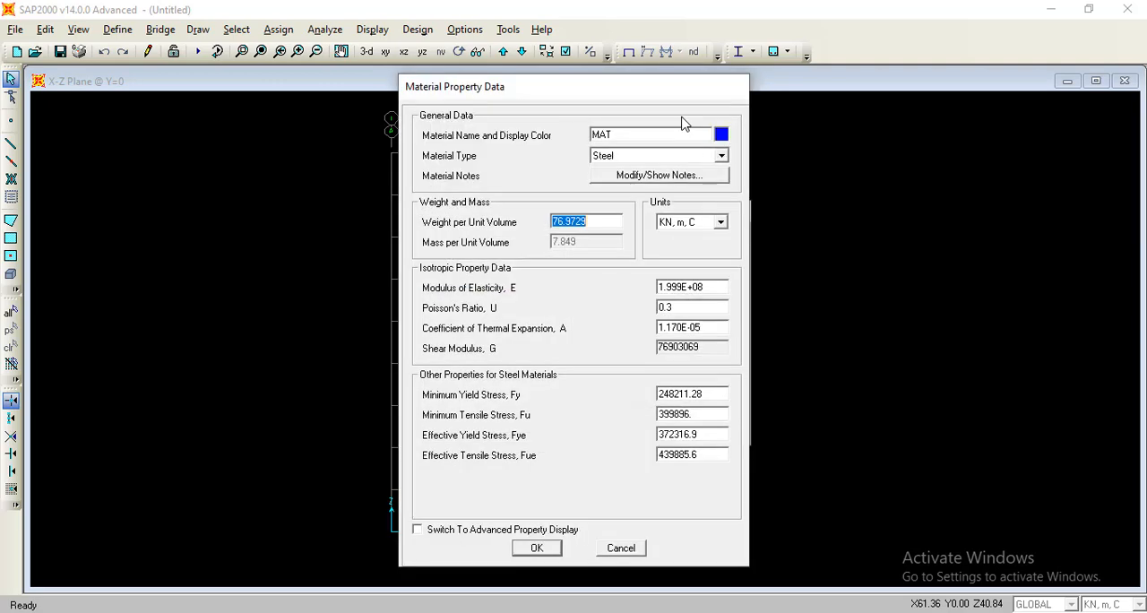
double_click(663, 134)
text(Tulangan Pokok)
click(702, 157)
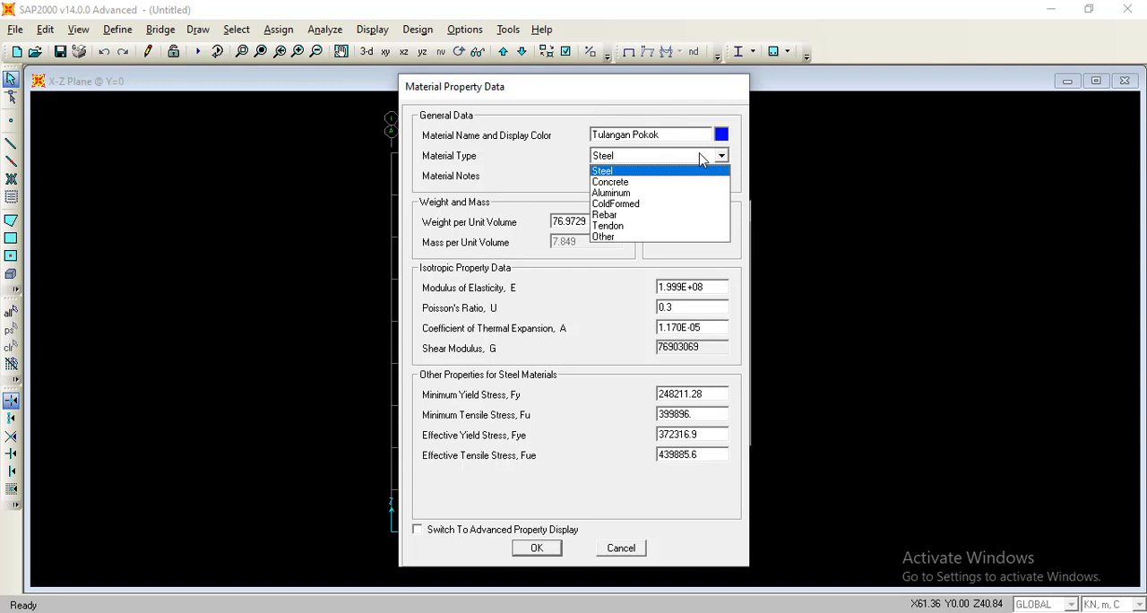
click(618, 215)
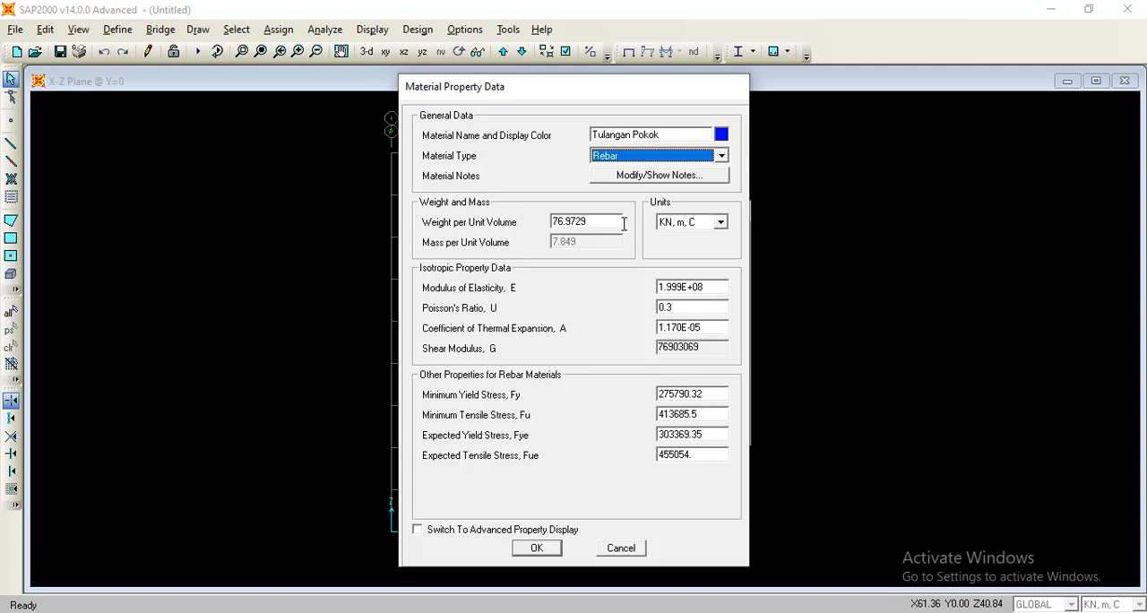
Change the main rebar material's units to Kgf, m, C and set its weight per unit volume to 7850.
click(682, 223)
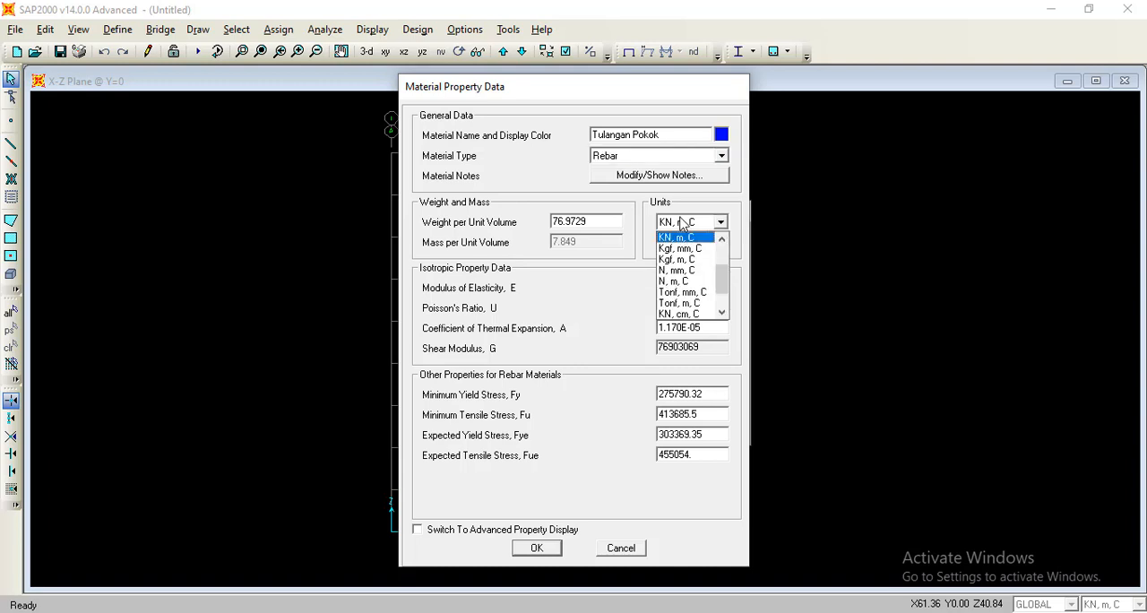
click(681, 258)
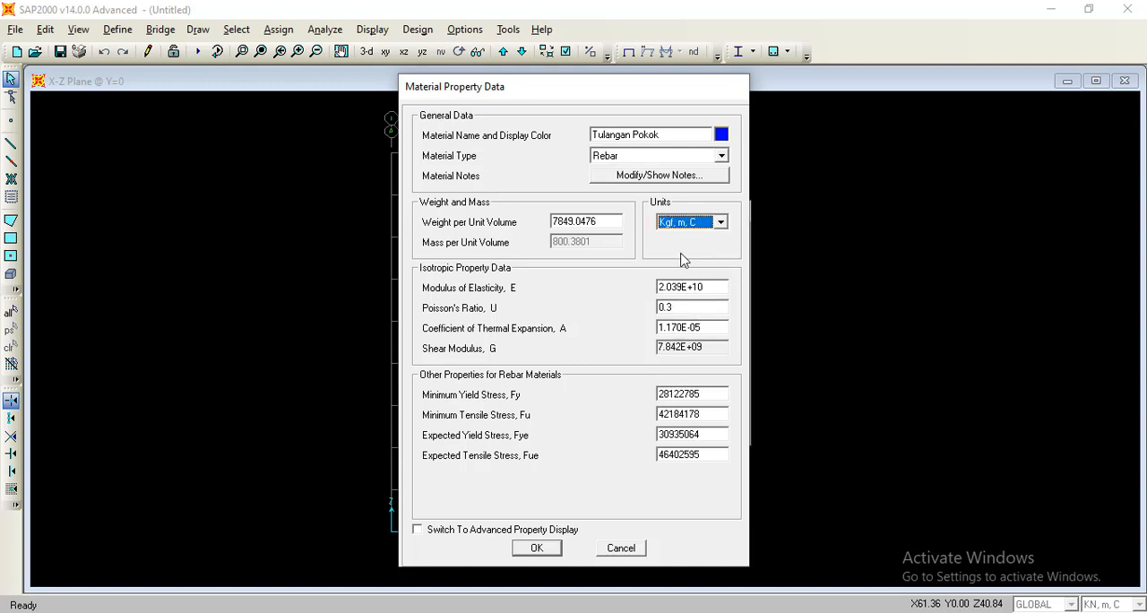
double_click(603, 221)
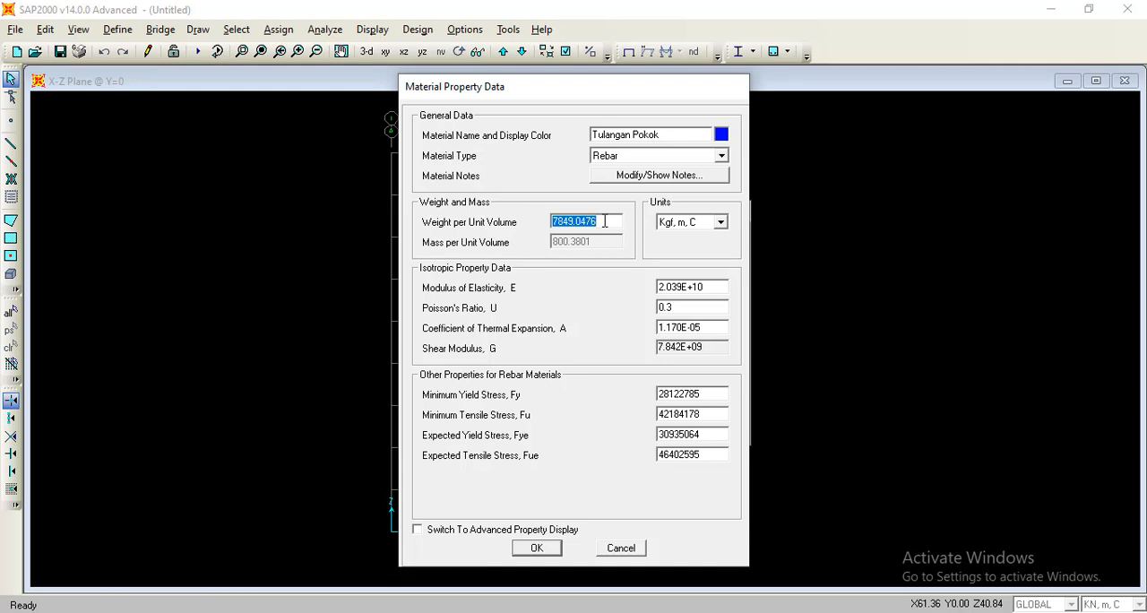
text(7850)
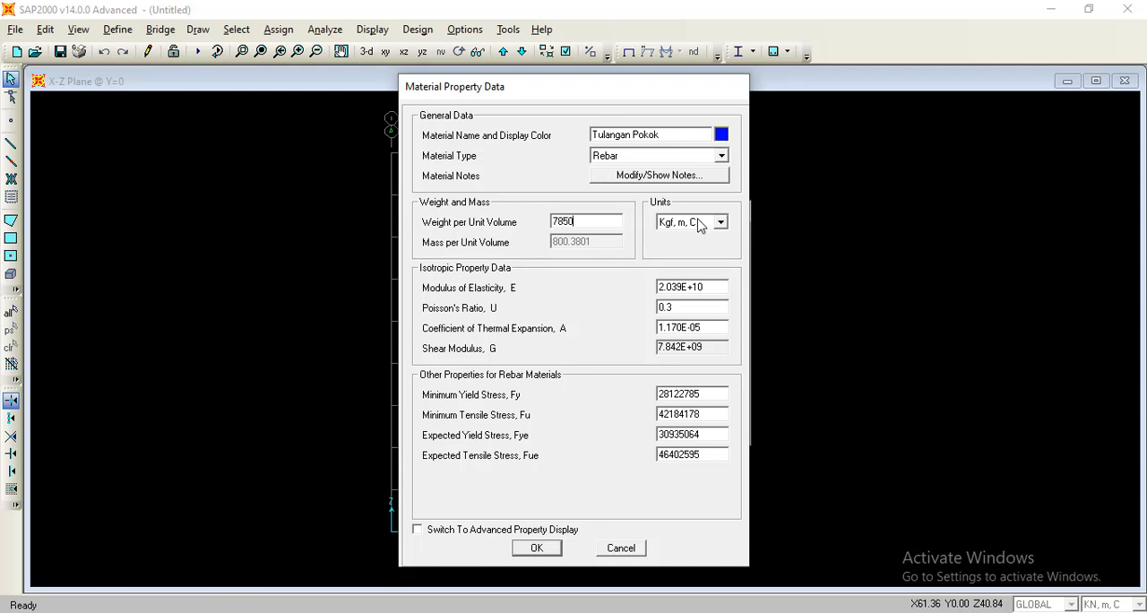
In N, mm, C units, set the minimum and expected yield stresses to 390 and the minimum and expected tensile stresses to 560.
click(696, 221)
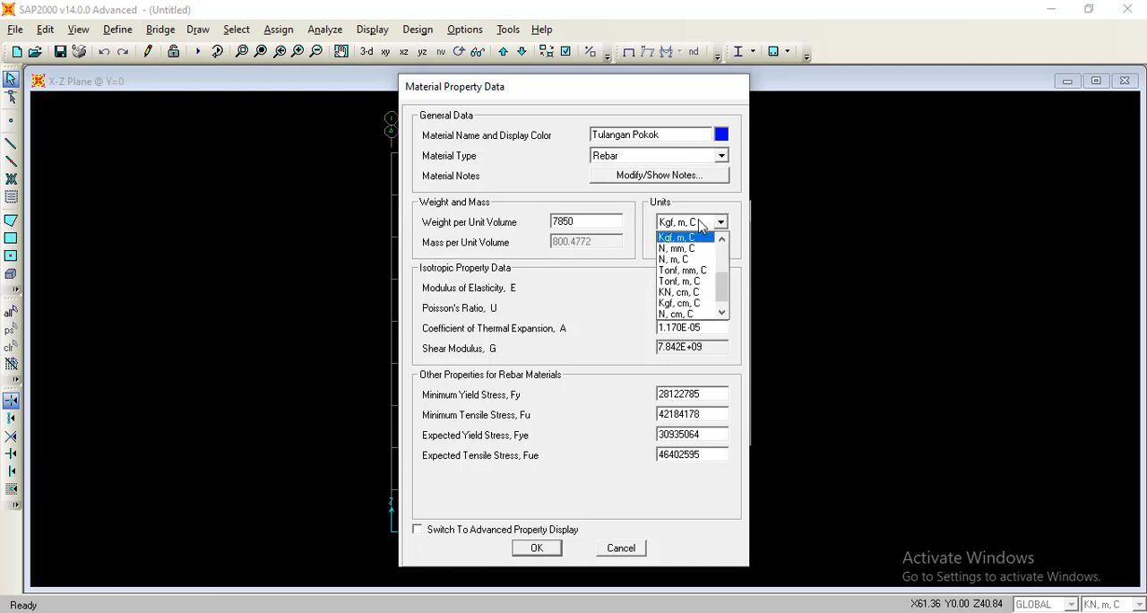
click(697, 248)
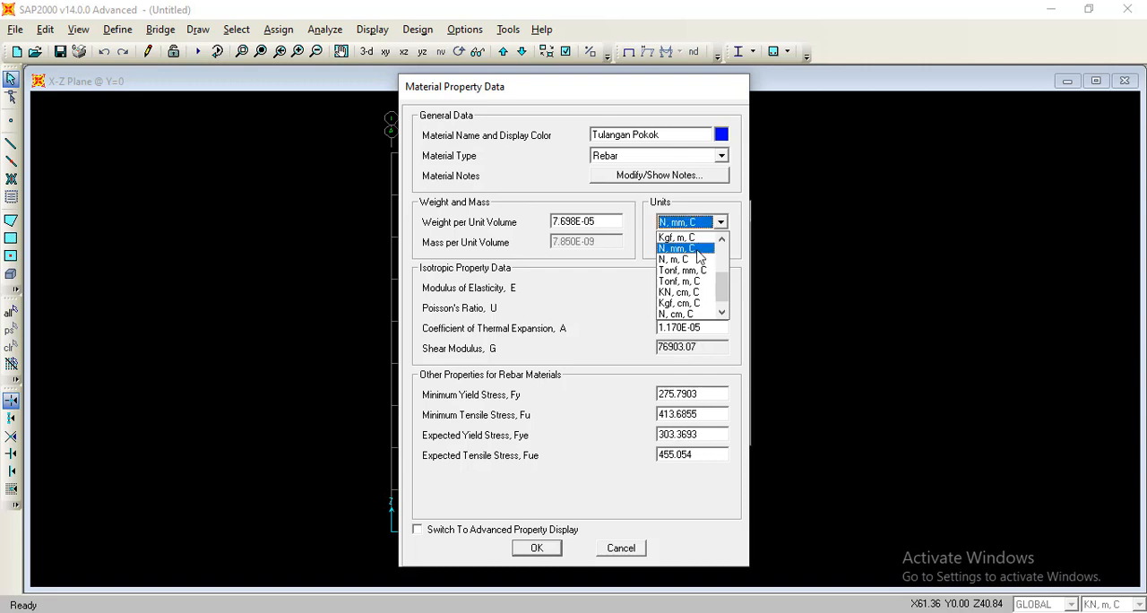
click(719, 393)
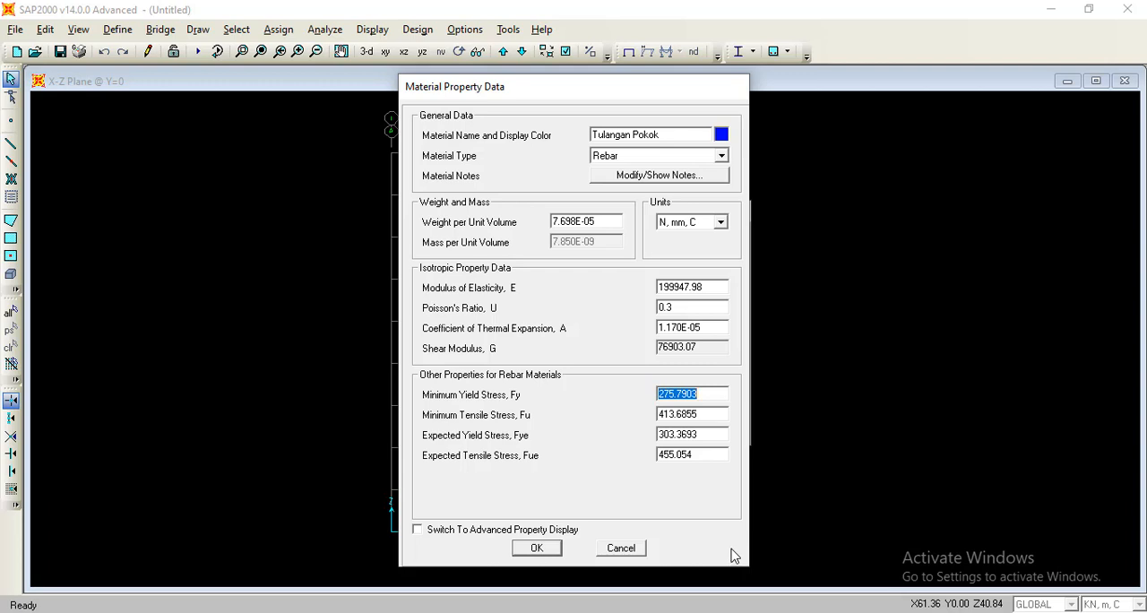
text(390)
double_click(706, 414)
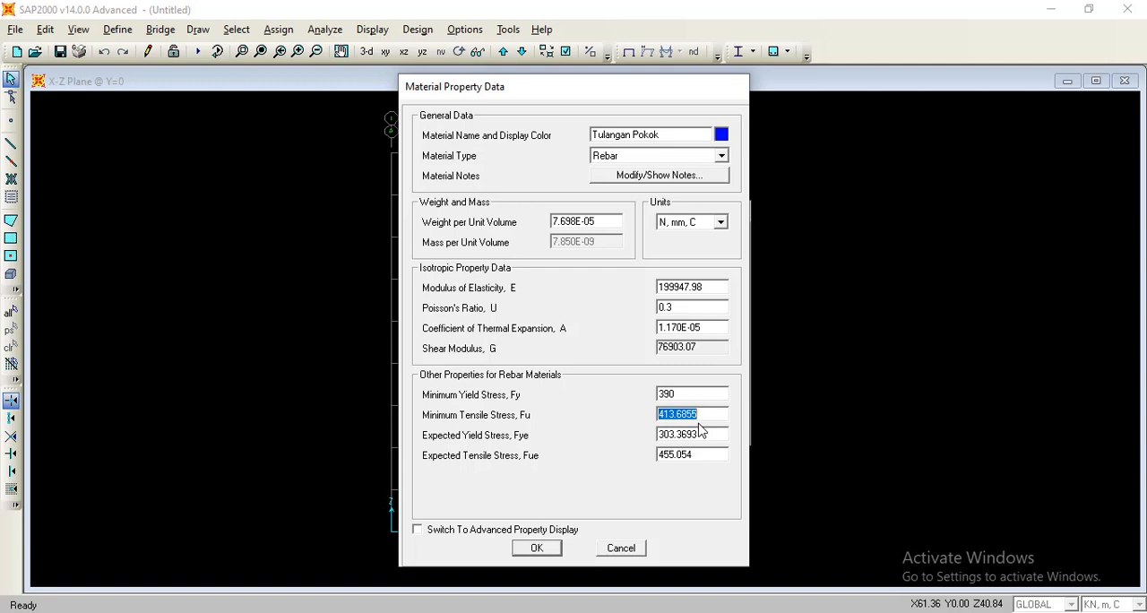
text(560)
double_click(703, 433)
text(390)
double_click(702, 455)
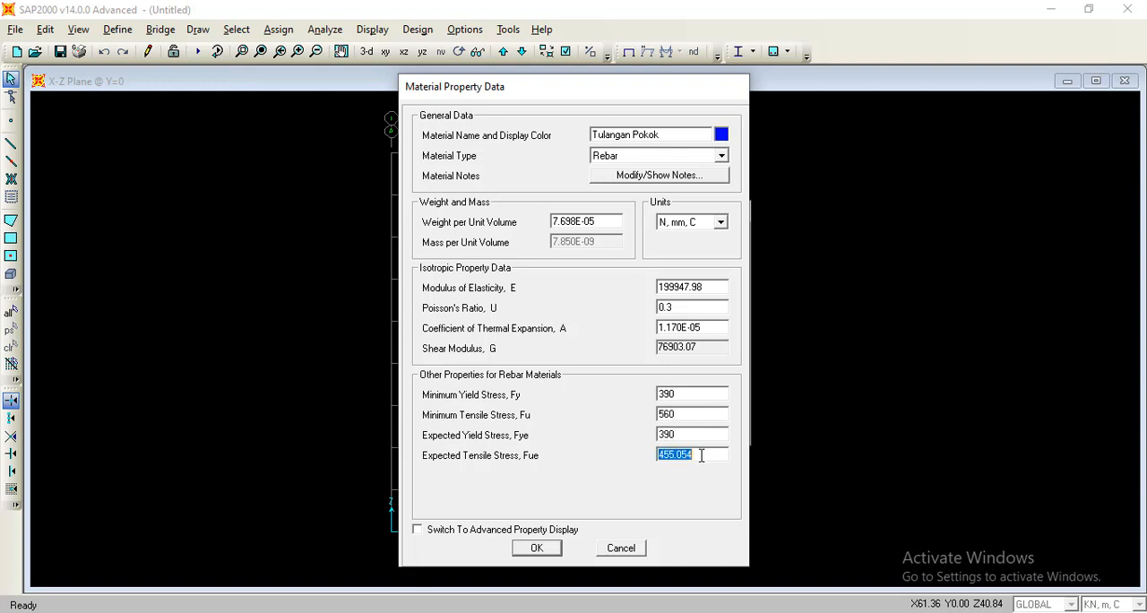
text(560)
Set the main rebar's modulus of elasticity to 200000, then save the material with its units returned to KN, m, C.
double_click(712, 287)
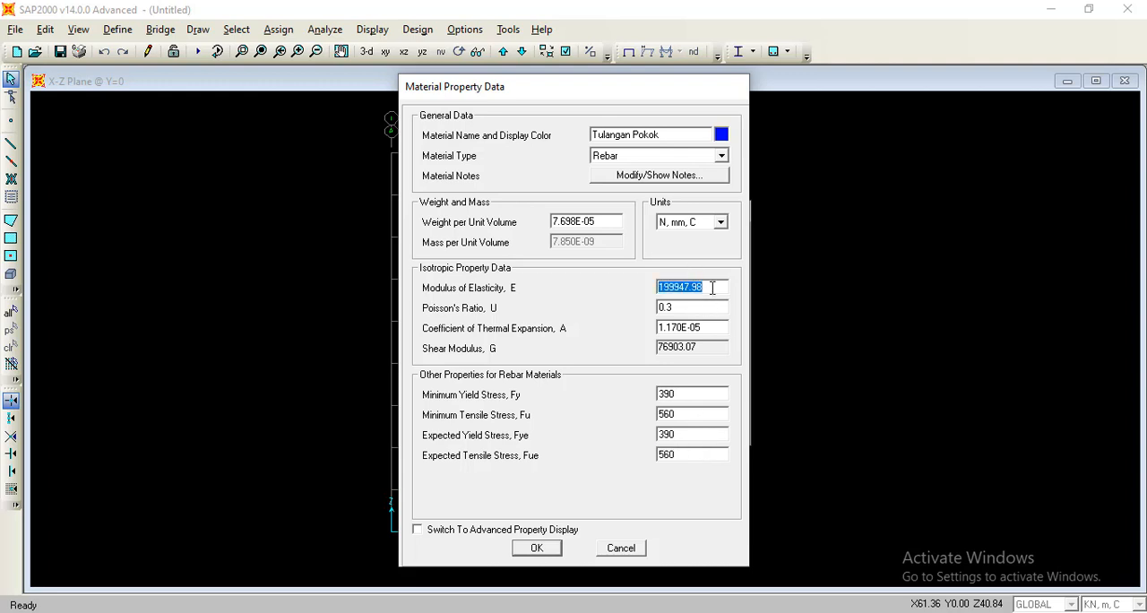
text(200000)
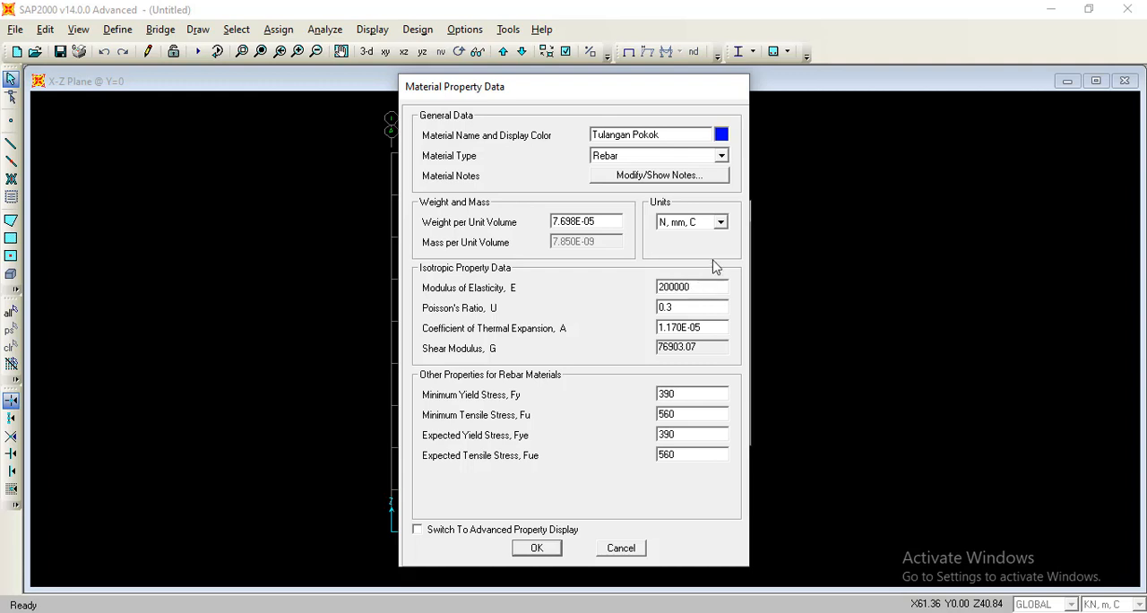
click(720, 222)
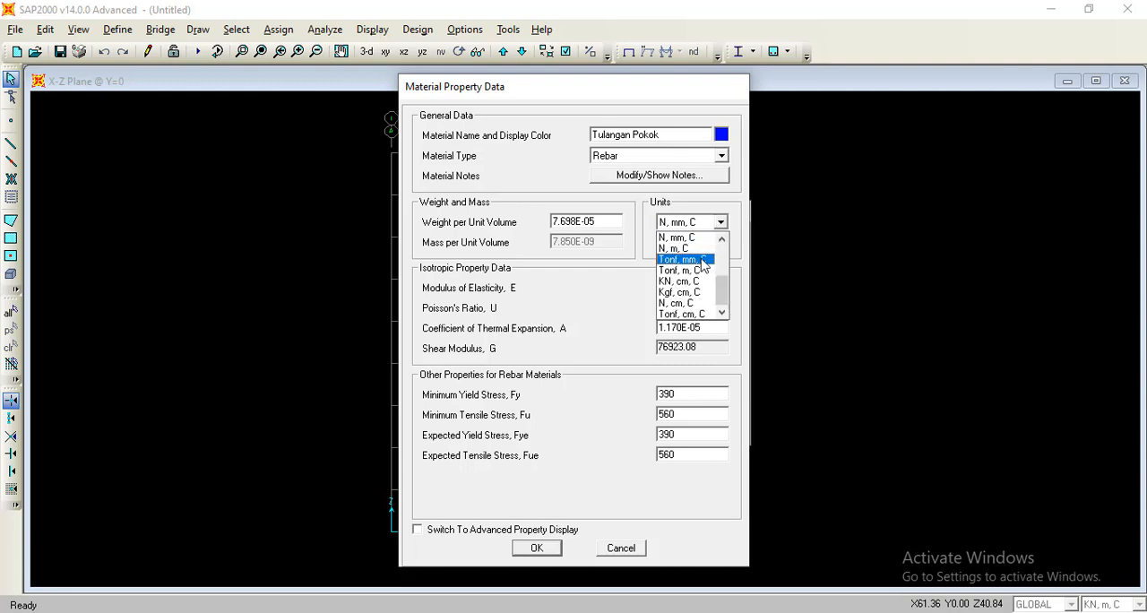
scroll(703, 262, up, 2)
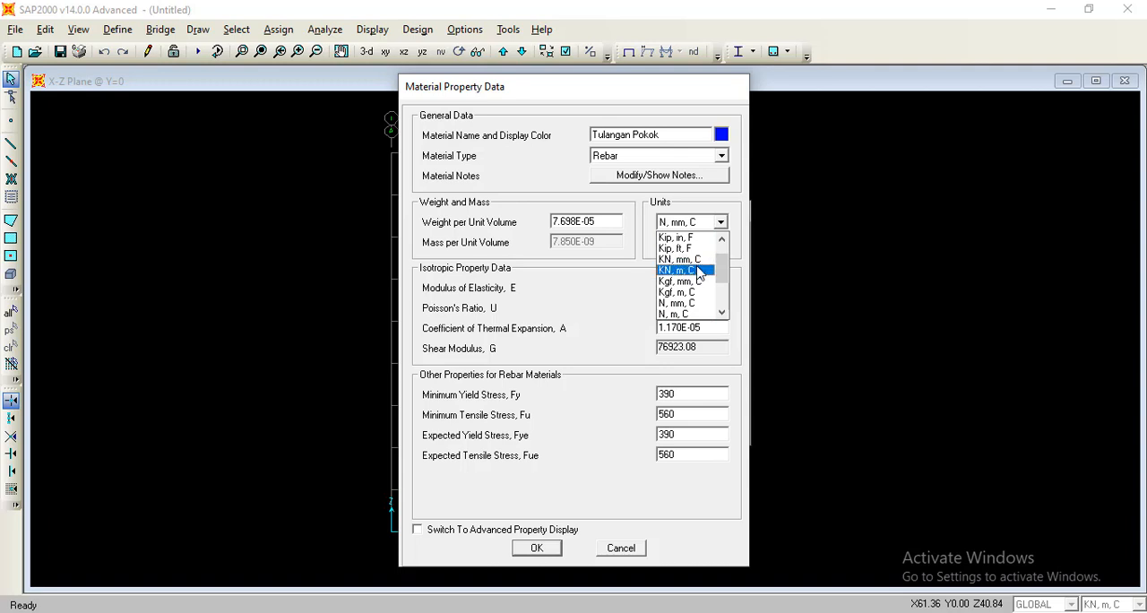
click(700, 270)
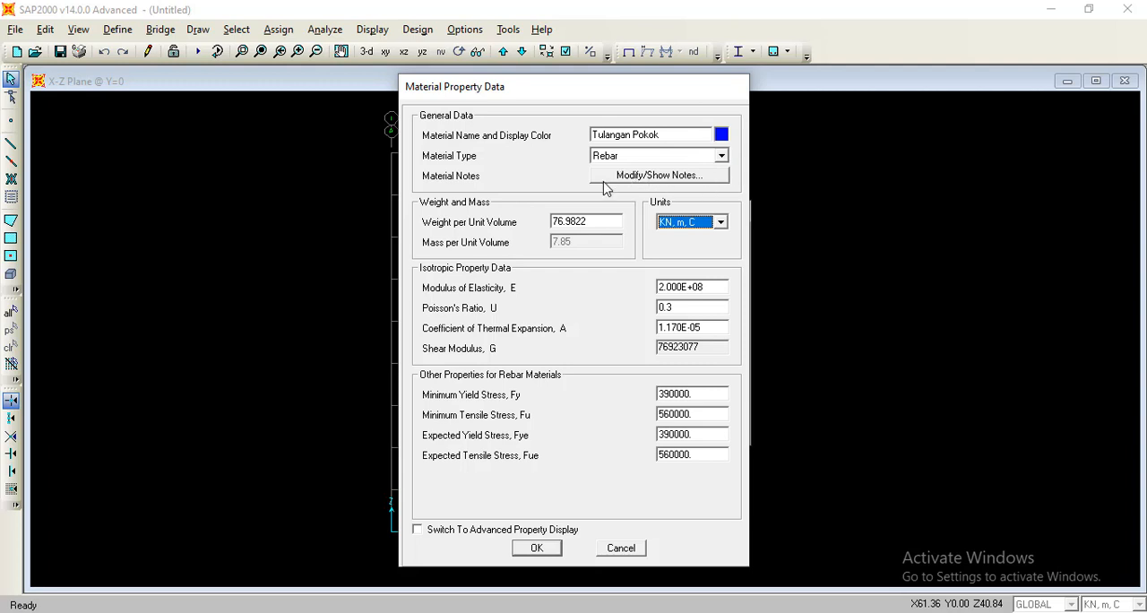
click(552, 554)
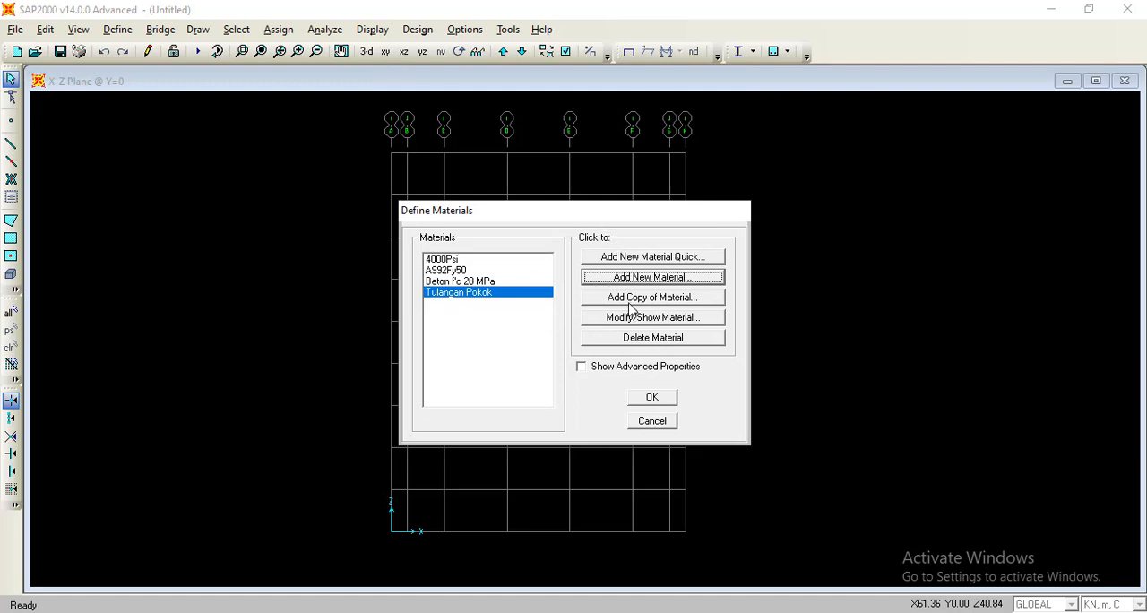
Add a copy of the Tulangan Pokok material and name it Tulangan Sengkang.
click(629, 299)
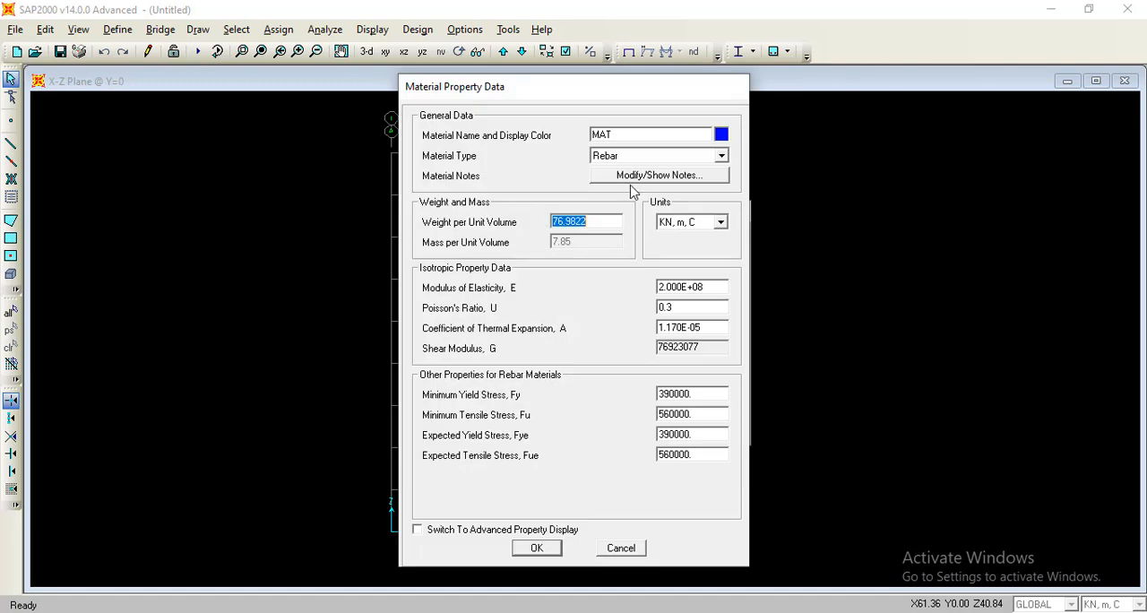
click(638, 132)
double_click(598, 132)
text(Yu)
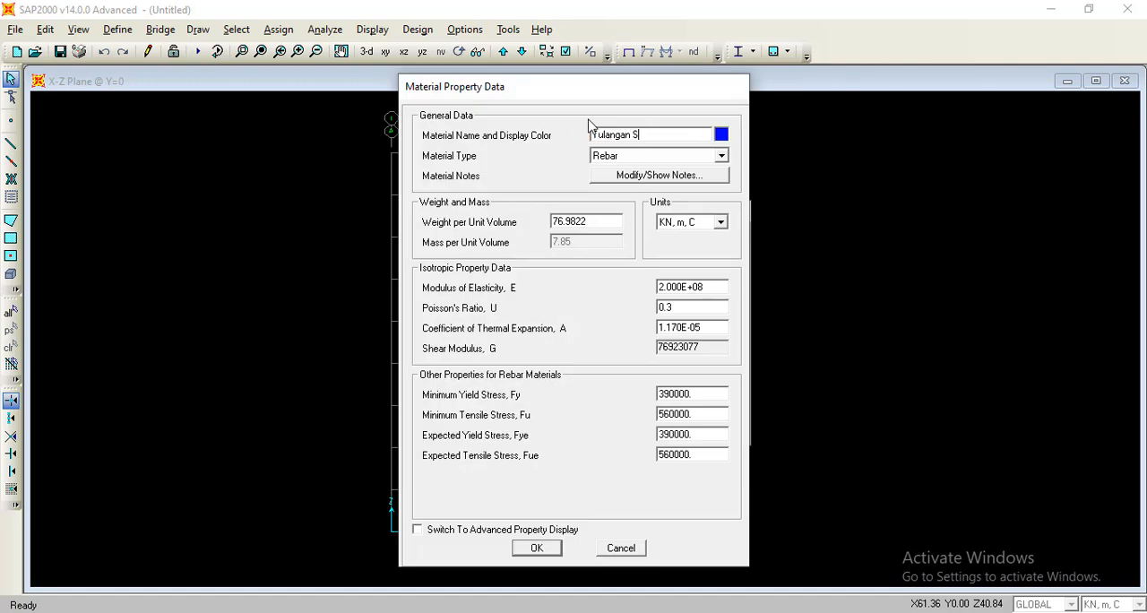
text(langan SENGKANG)
key(BackSpace)
key(BackSpace)
key(BackSpace)
key(BackSpace)
key(BackSpace)
key(BackSpace)
In N, mm, C units, set the stirrup rebar's minimum and expected yield stresses to 240 and both tensile stresses to 370.
click(720, 221)
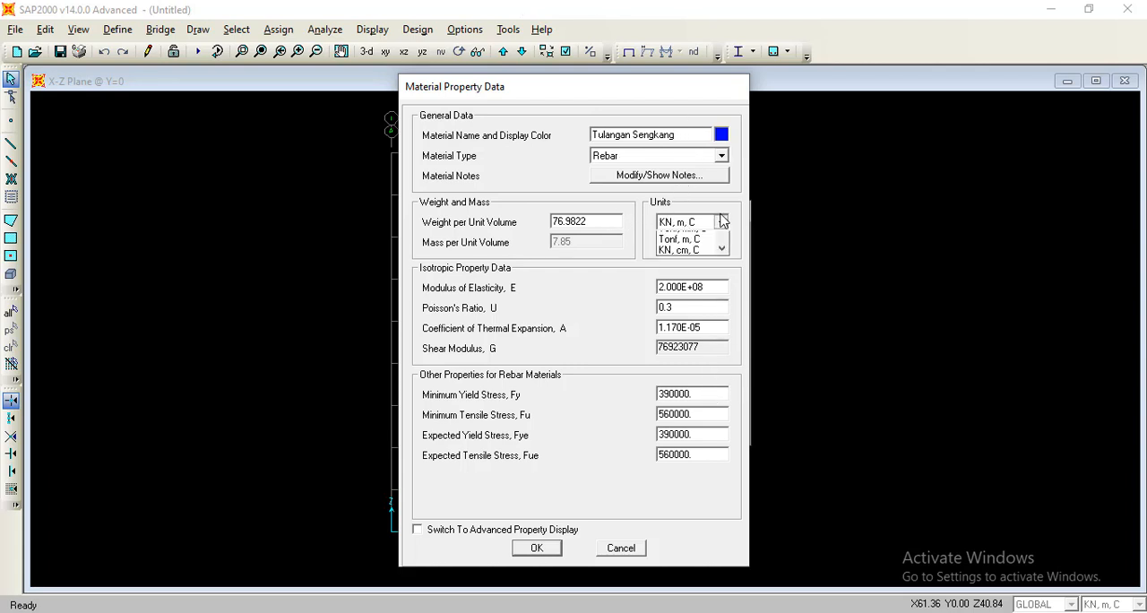
click(703, 271)
click(719, 394)
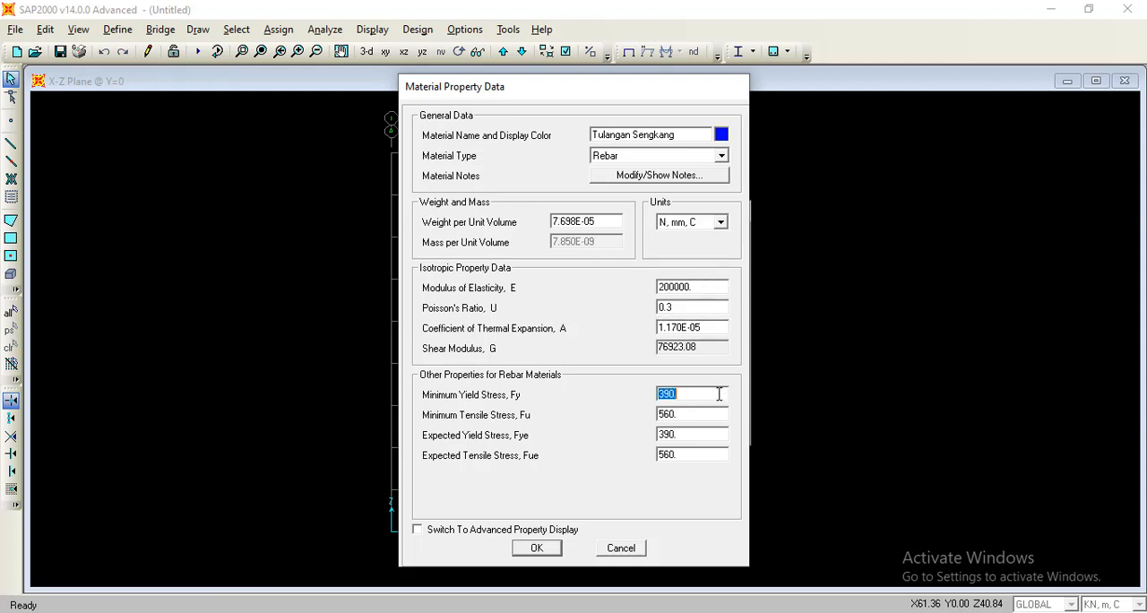
text(240)
click(715, 415)
text(370)
click(692, 436)
text(240)
click(688, 452)
text(3)
Return the stirrup rebar material's units to KN, m, C, save it and finish the material definitions.
click(720, 221)
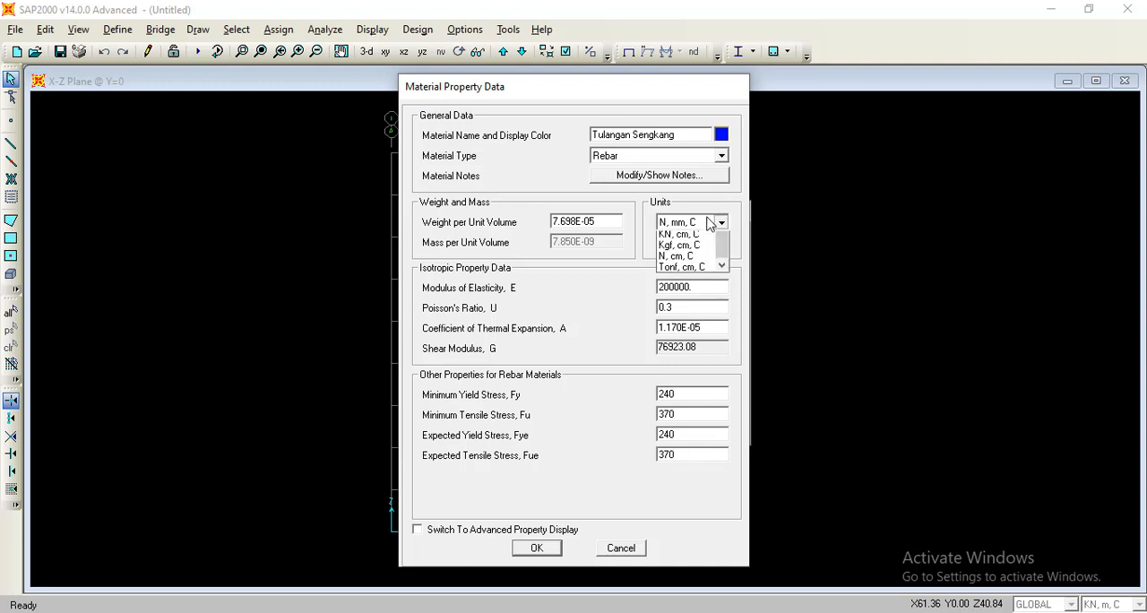
scroll(695, 283, up, 3)
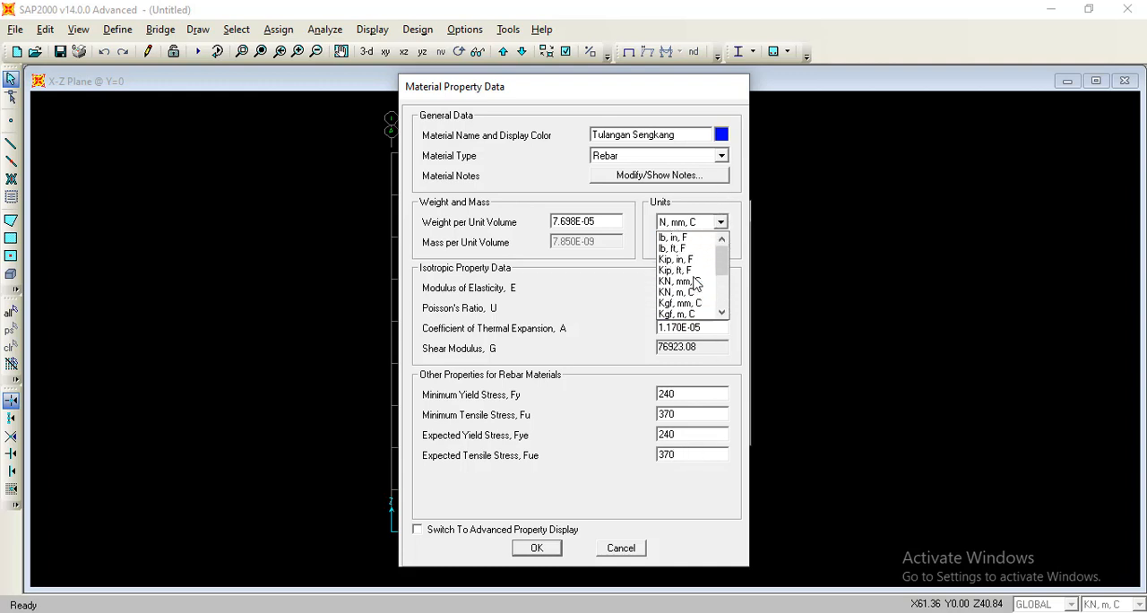
click(695, 296)
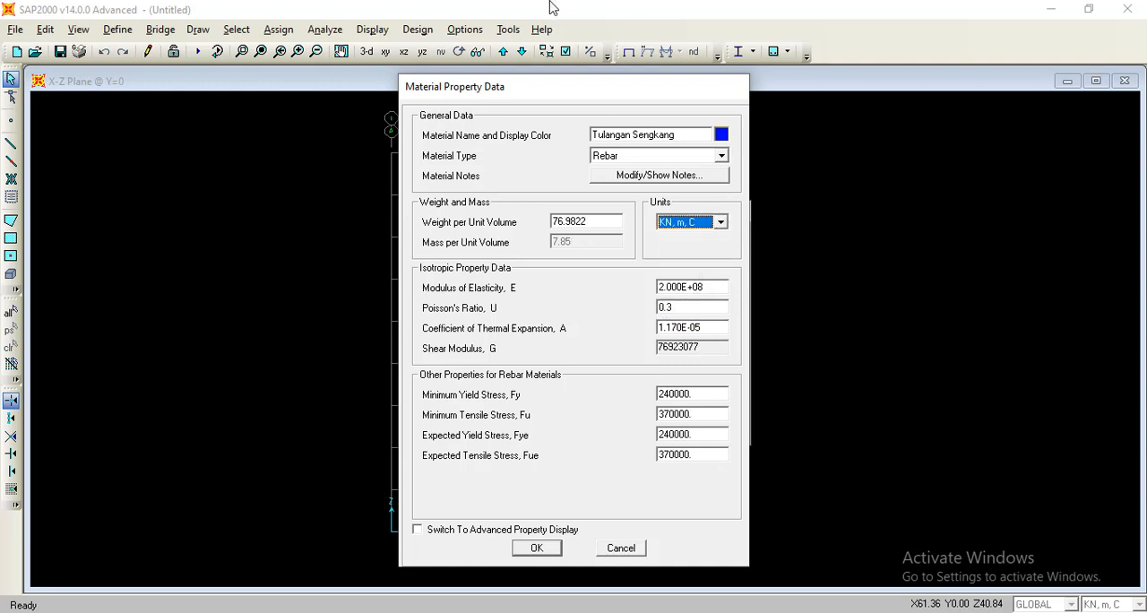
click(536, 549)
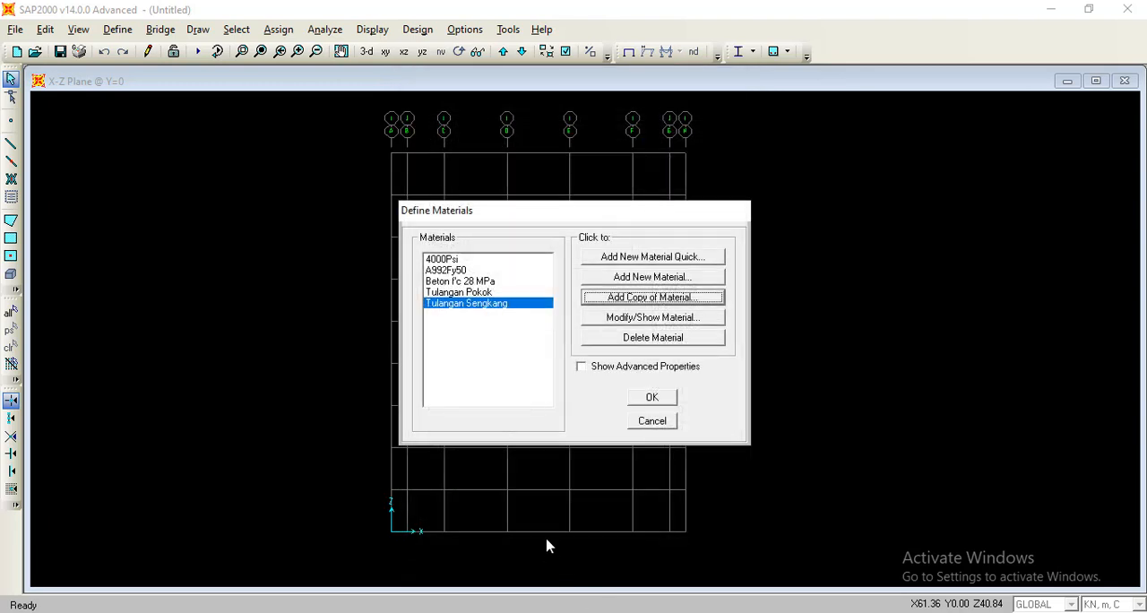
click(650, 397)
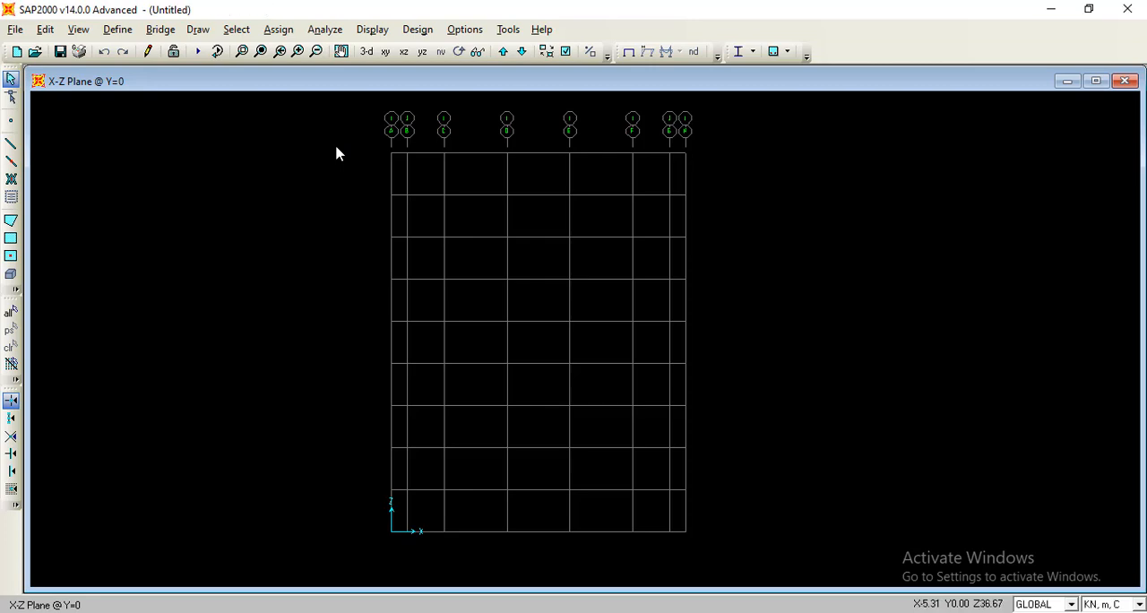
Start adding a new frame section property of type Concrete with a rectangular shape.
click(120, 31)
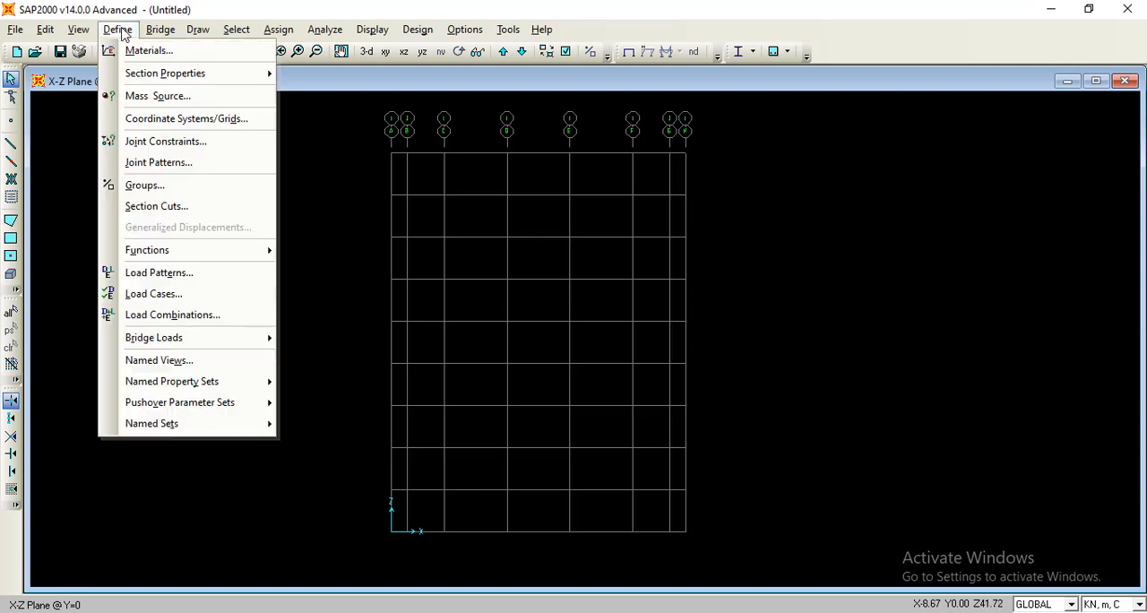
mouse_move(175, 75)
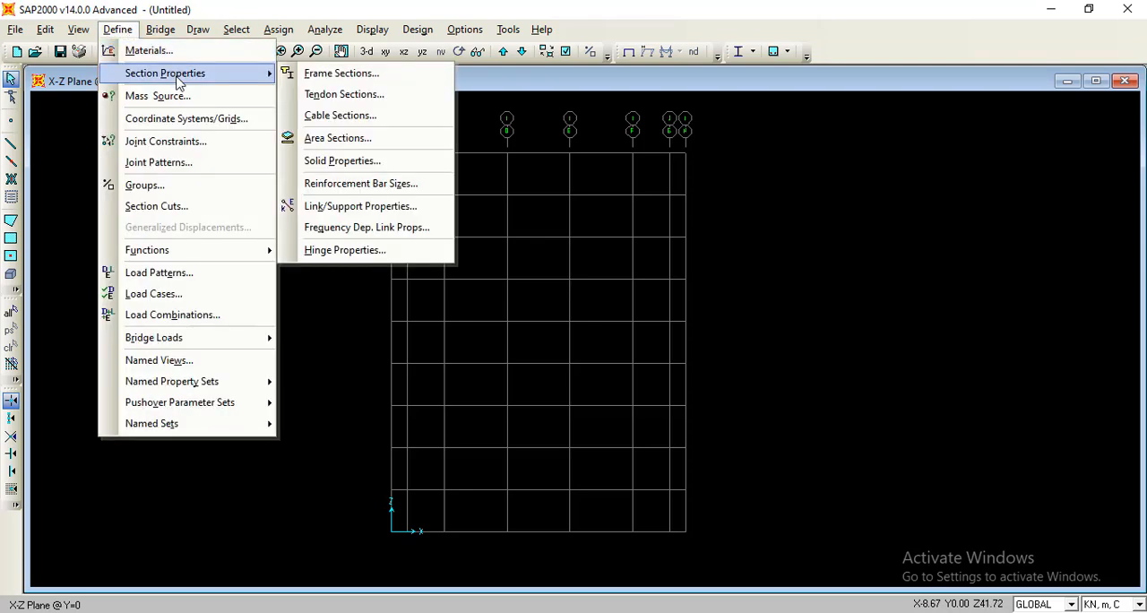
click(311, 79)
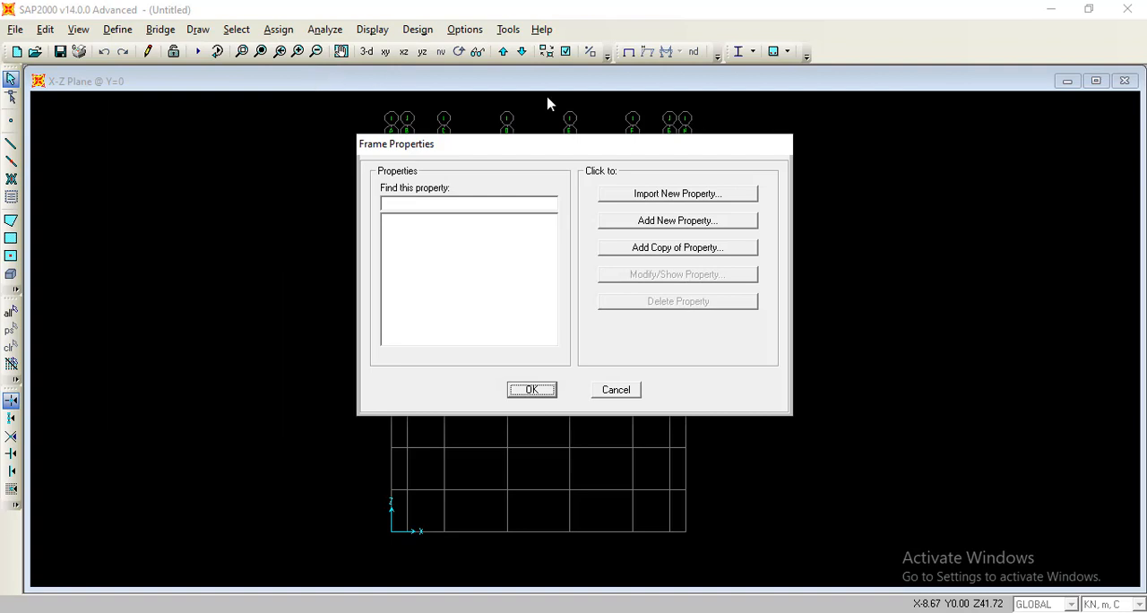
click(683, 220)
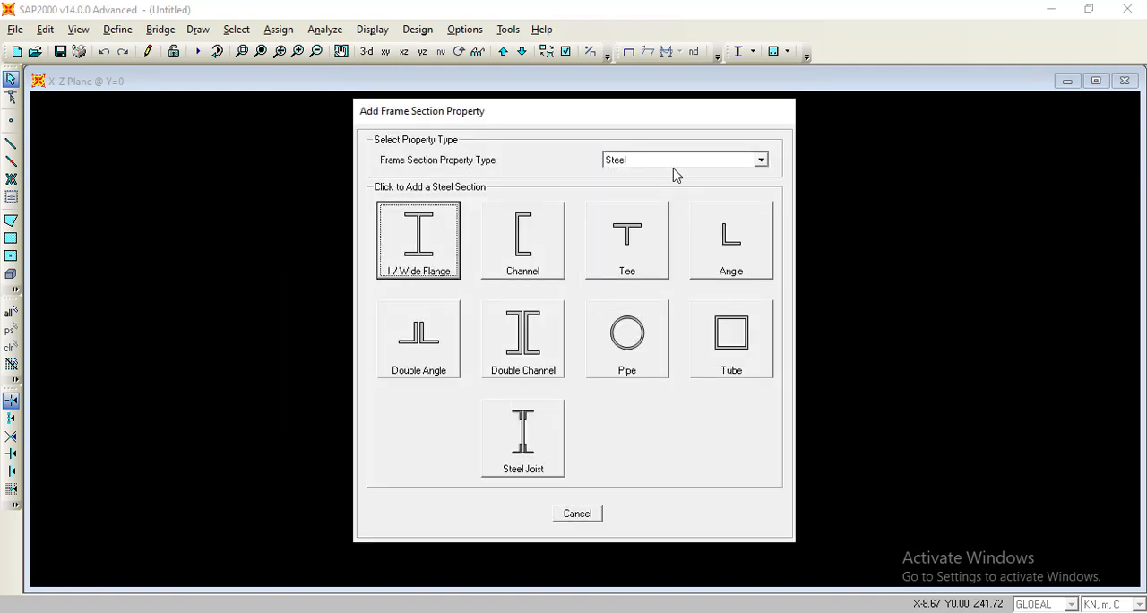
click(671, 162)
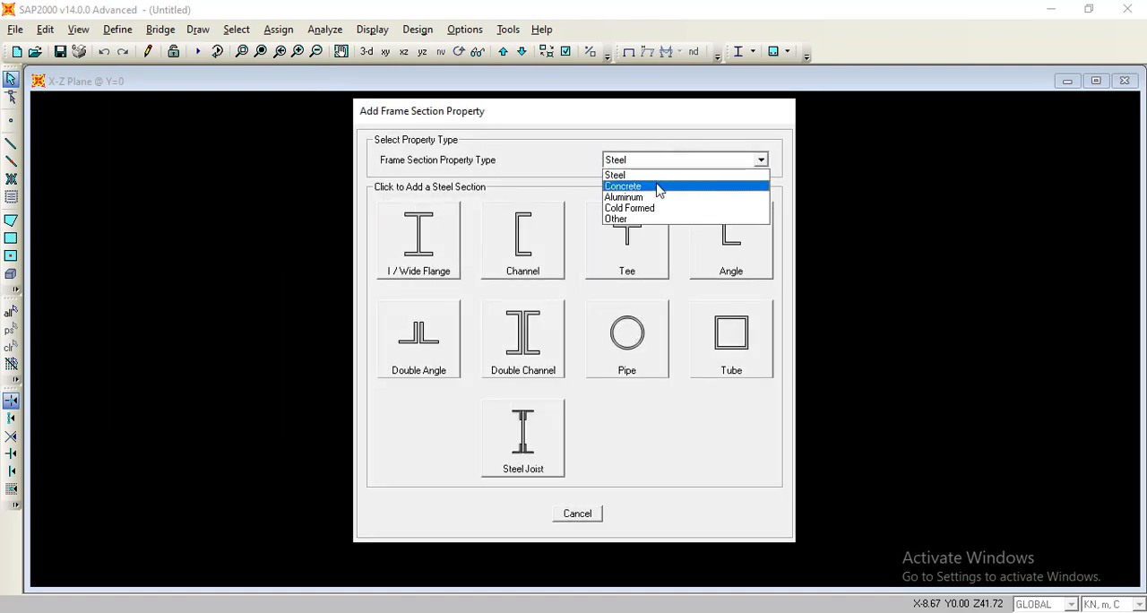
click(658, 186)
click(425, 219)
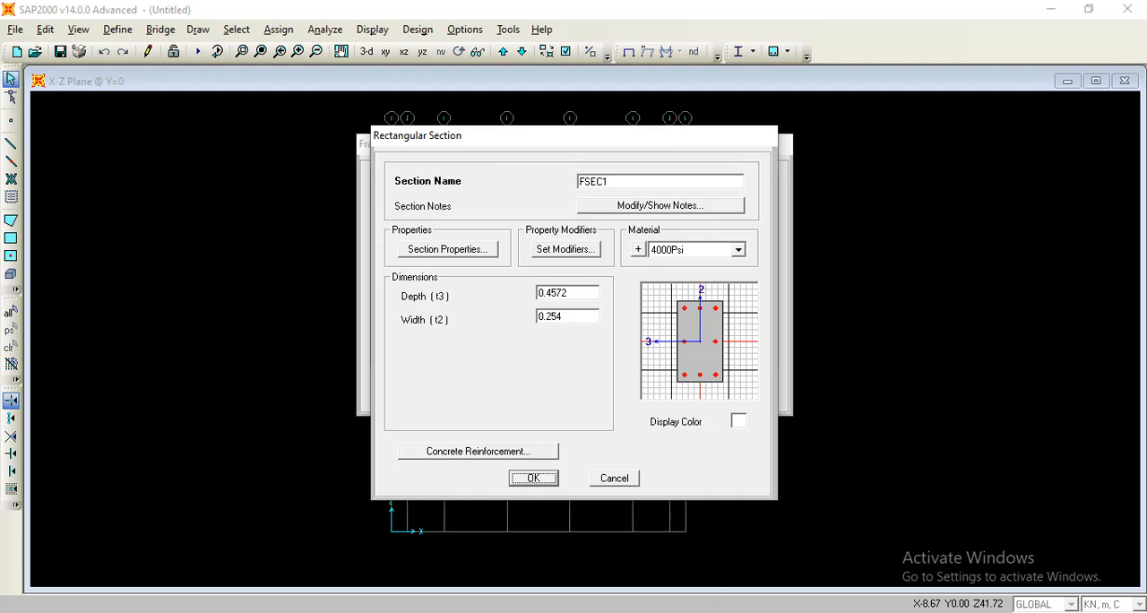
Switch to the TOR assignment PDF in the browser and consult the typical wall plan and structural geometry table on page 3.
click(704, 612)
scroll(529, 312, down, 8)
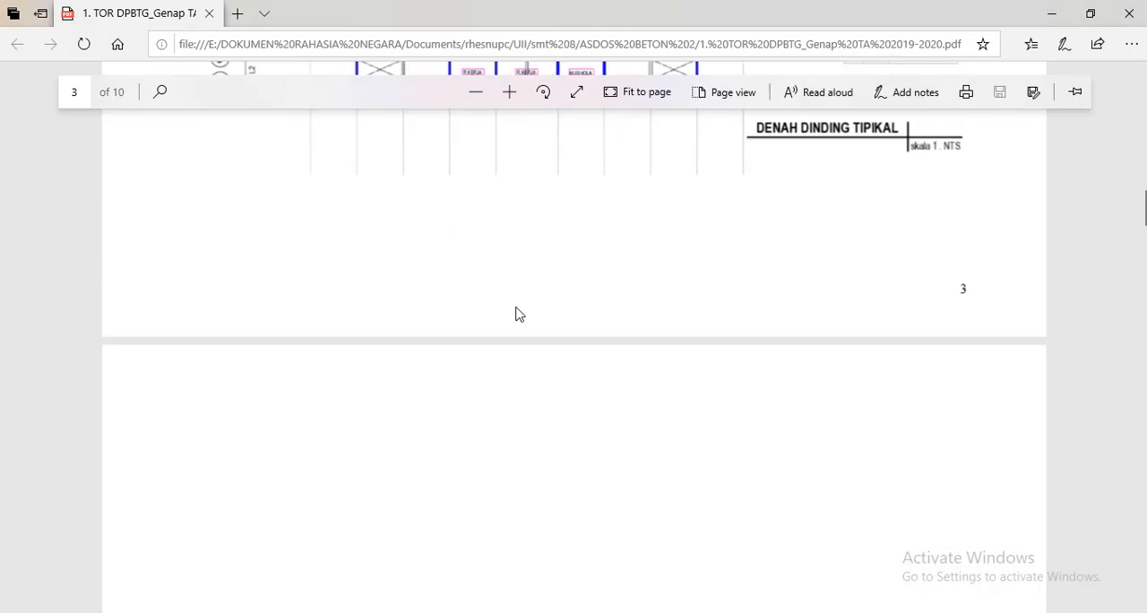
scroll(517, 309, up, 5)
scroll(518, 309, down, 1)
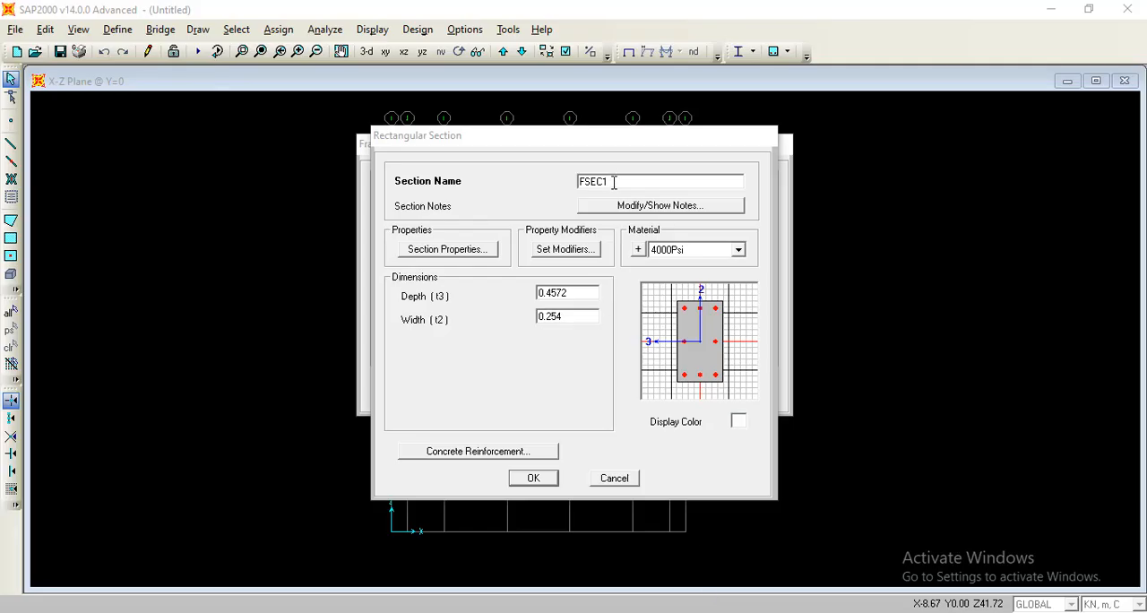
Name the new rectangular section L1 and assign it the Beton f'c 28 MPa material.
drag(614, 181, 578, 183)
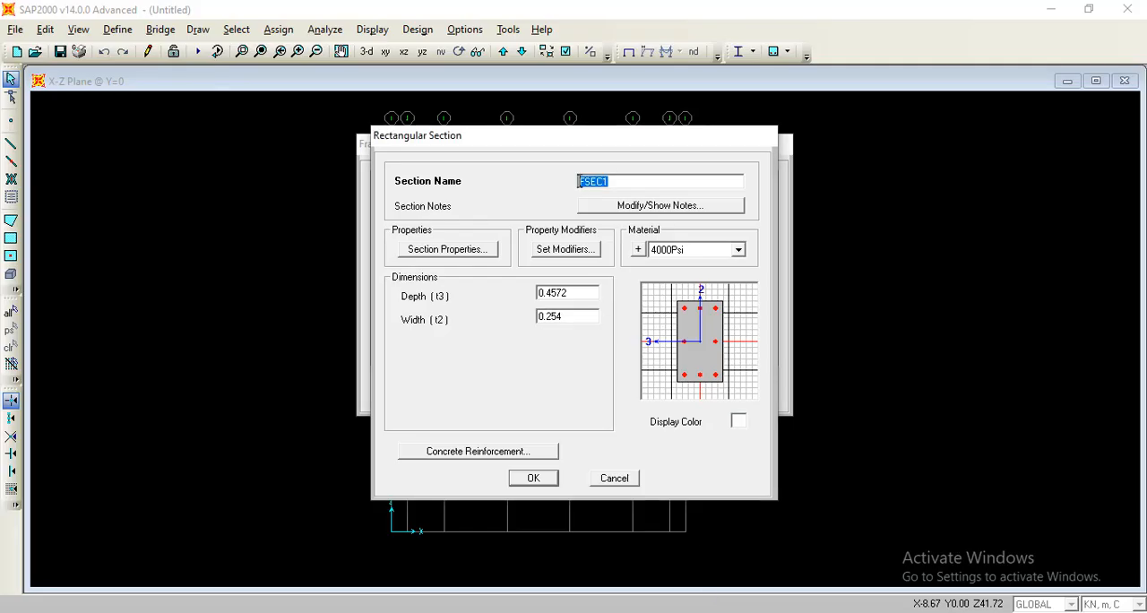
text(L1)
click(735, 249)
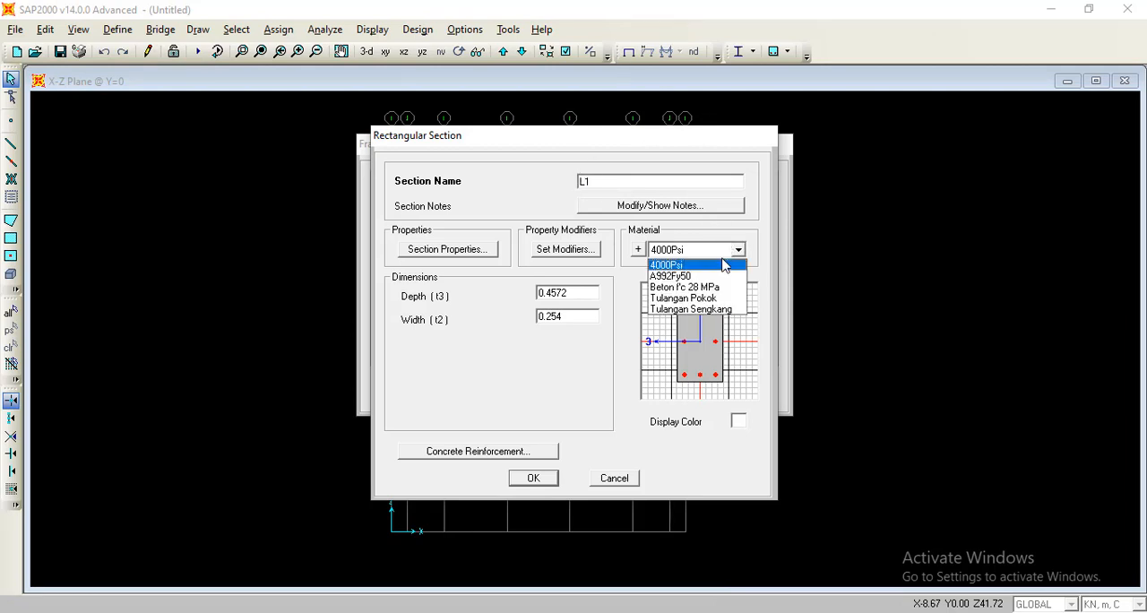
click(715, 287)
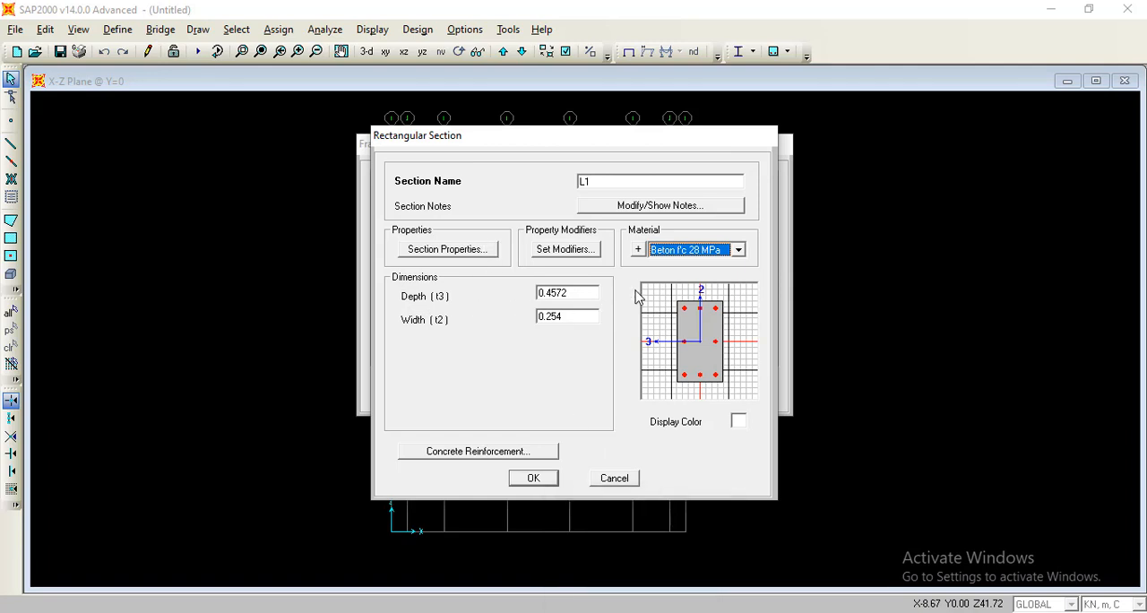
Consult the Estimasi Dimensi sheet in Excel, and back in SAP2000 set section L1's depth to 0.3 and width to 0.25.
click(632, 611)
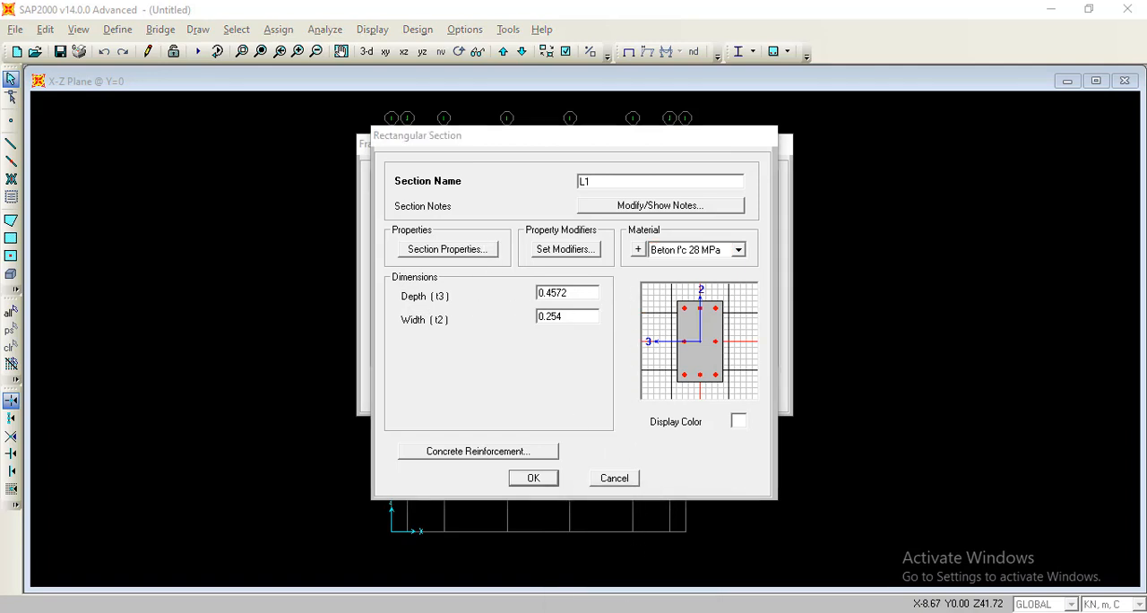
click(226, 582)
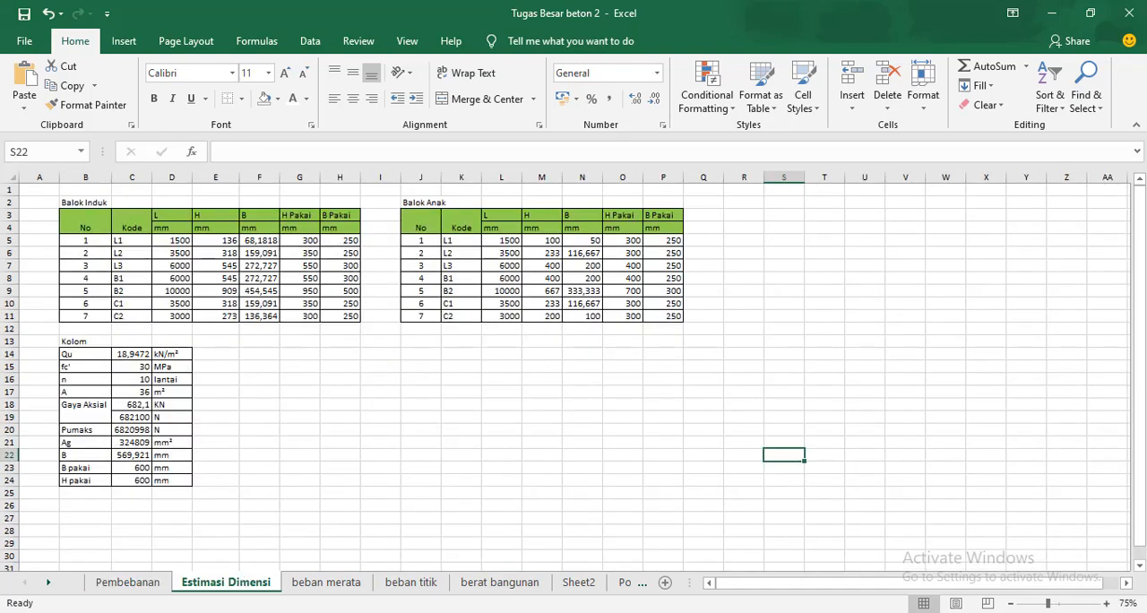
mouse_move(632, 611)
click(710, 574)
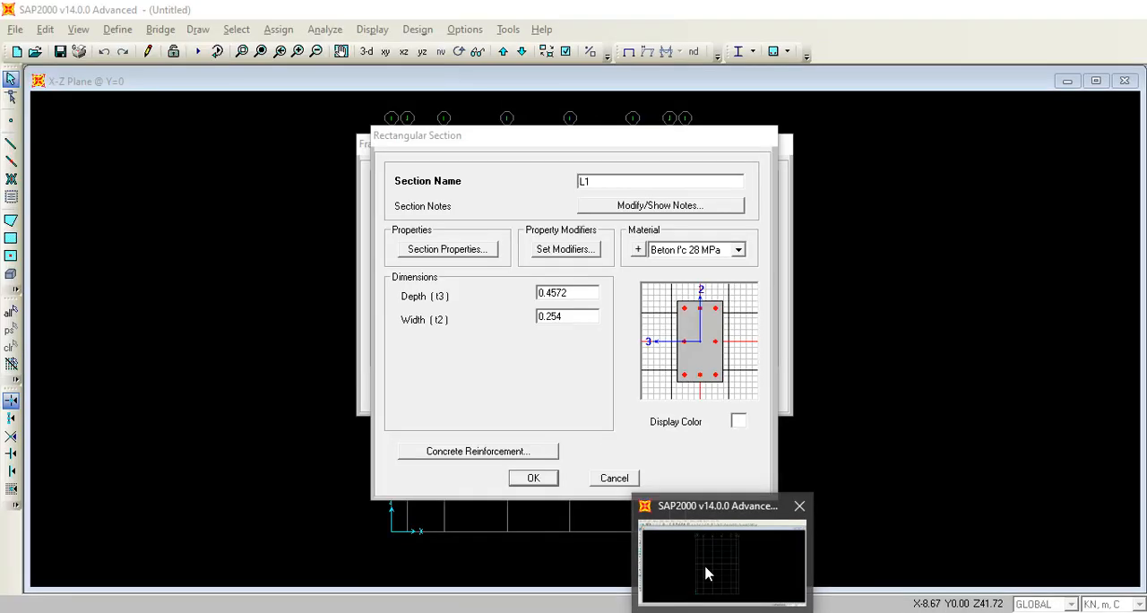
double_click(586, 292)
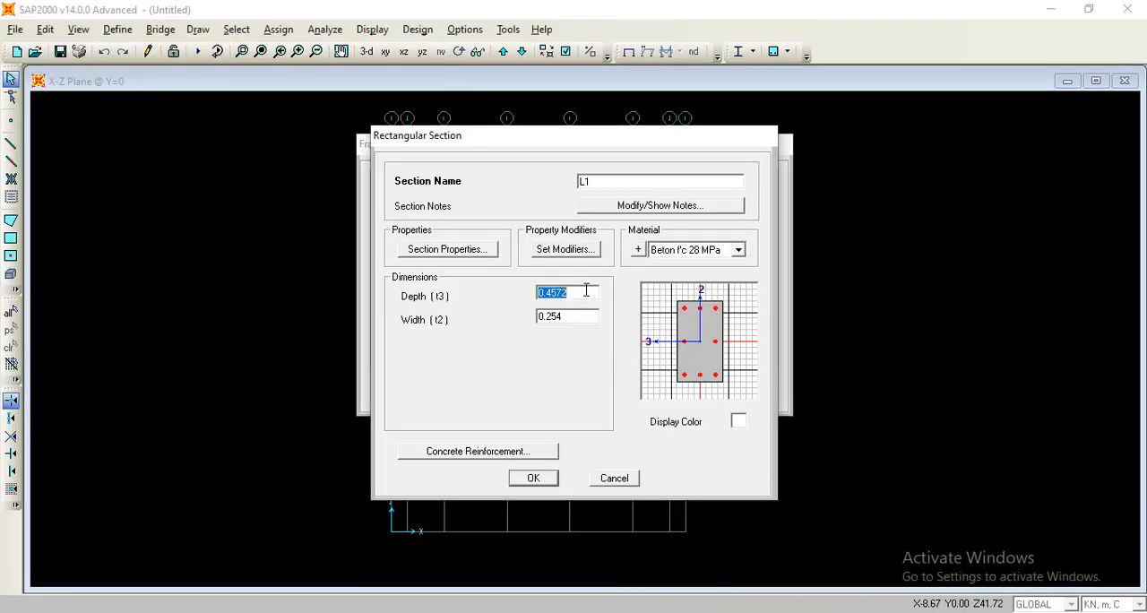
text(0)
double_click(576, 317)
text(0)
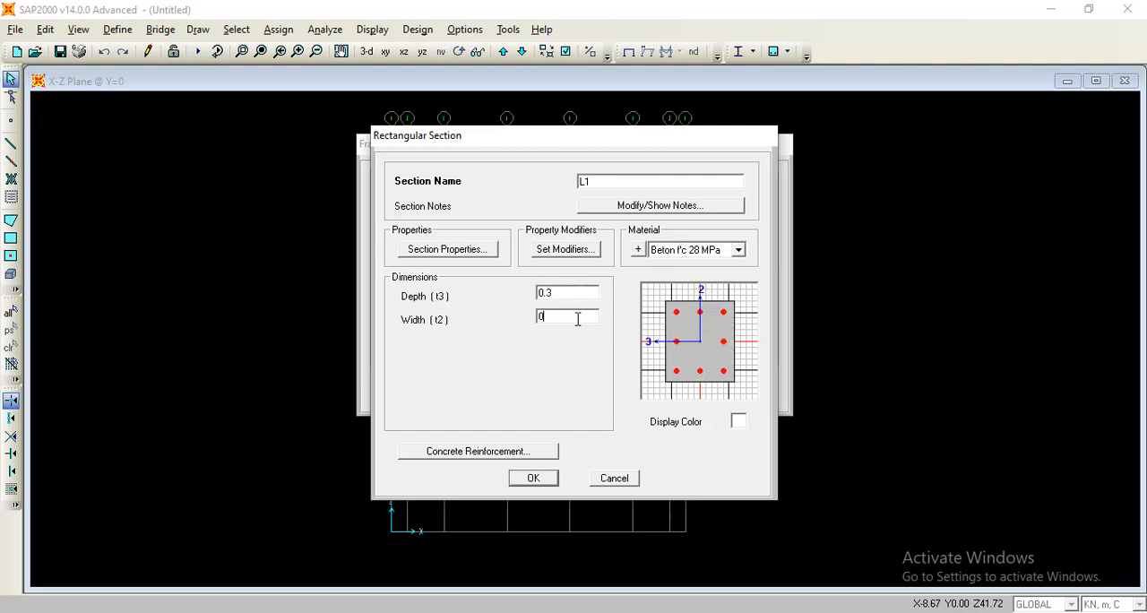
text(.25)
double_click(592, 289)
double_click(573, 318)
Set L1's concrete reinforcement design type to Beam (M3 Design Only) and save the section.
click(536, 451)
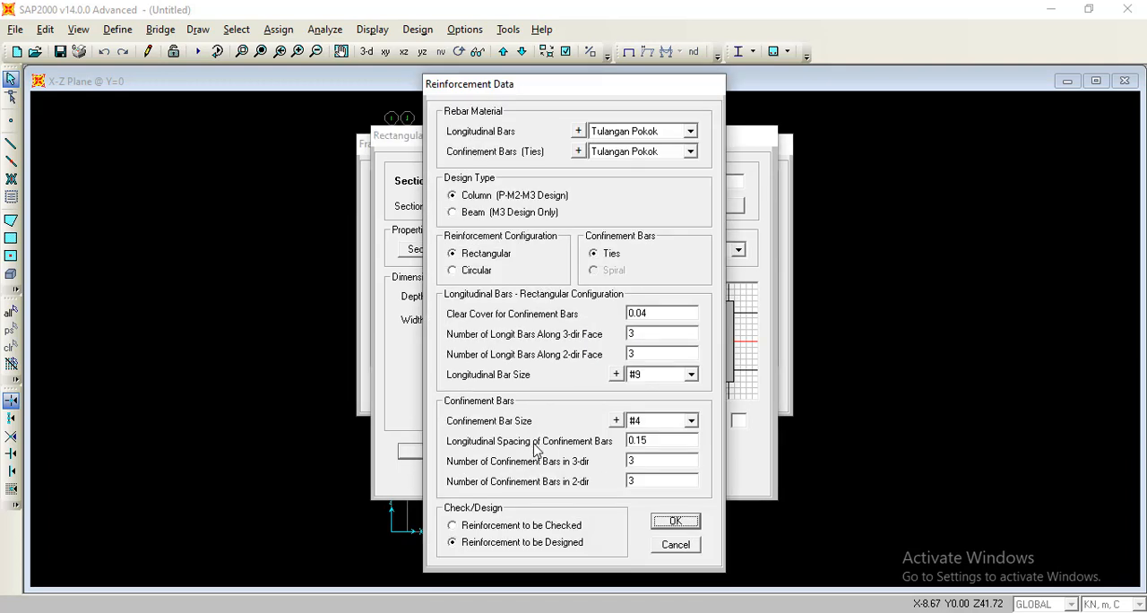
click(481, 213)
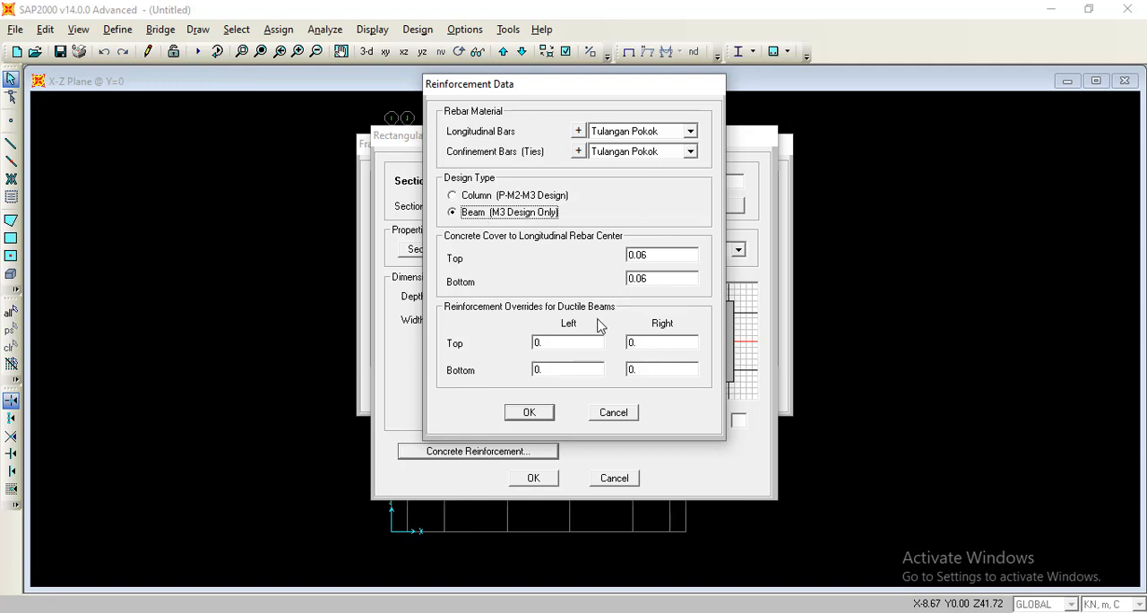
click(539, 413)
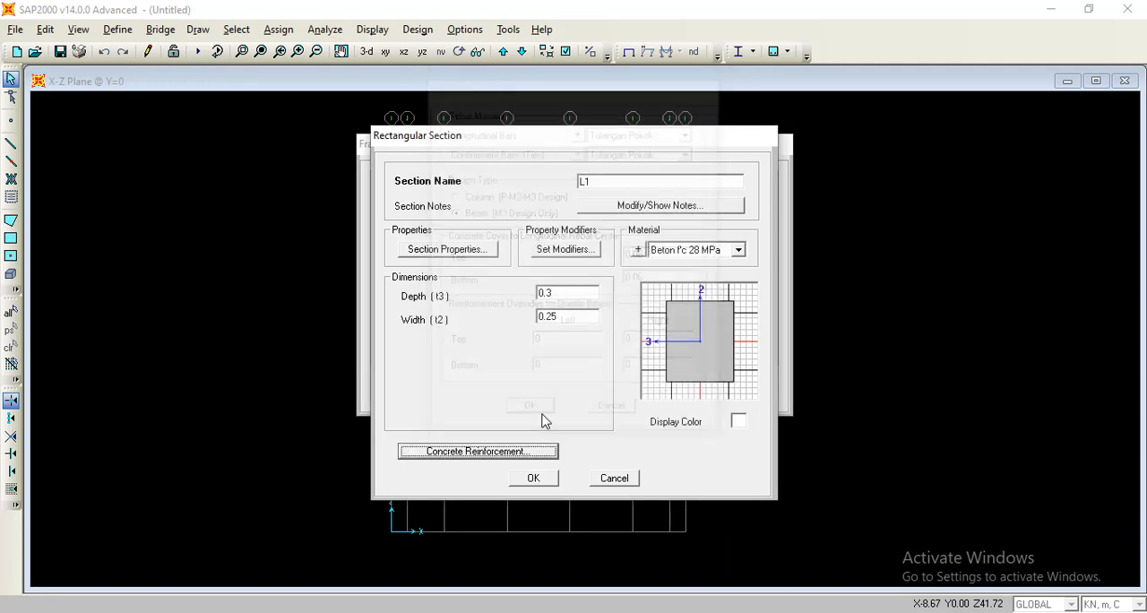
click(542, 480)
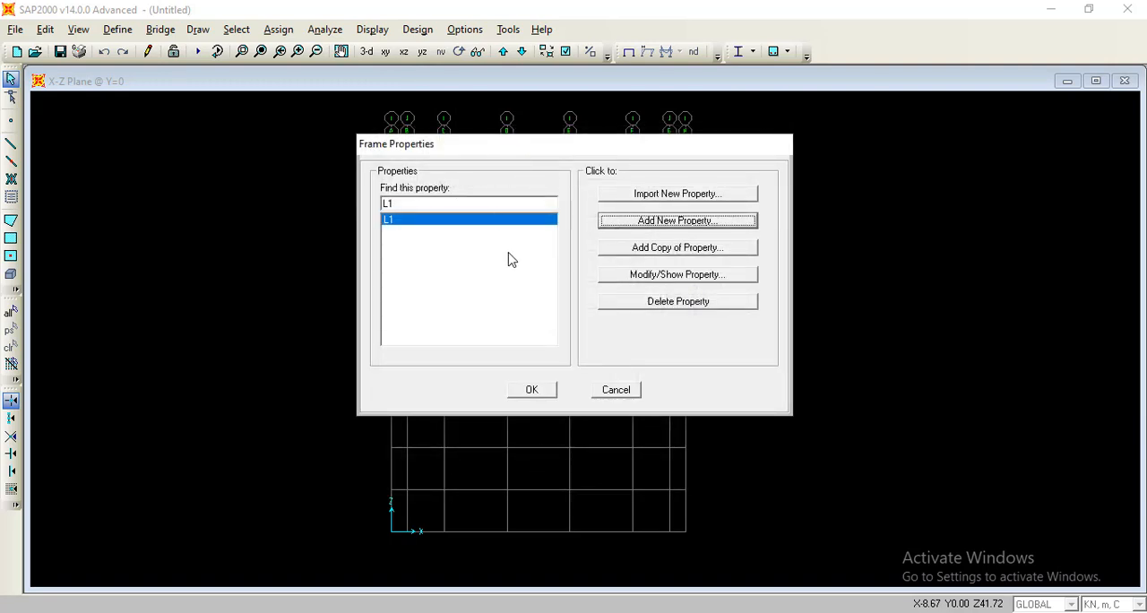
Create a copy of the L1 frame section and name it L2.
click(641, 254)
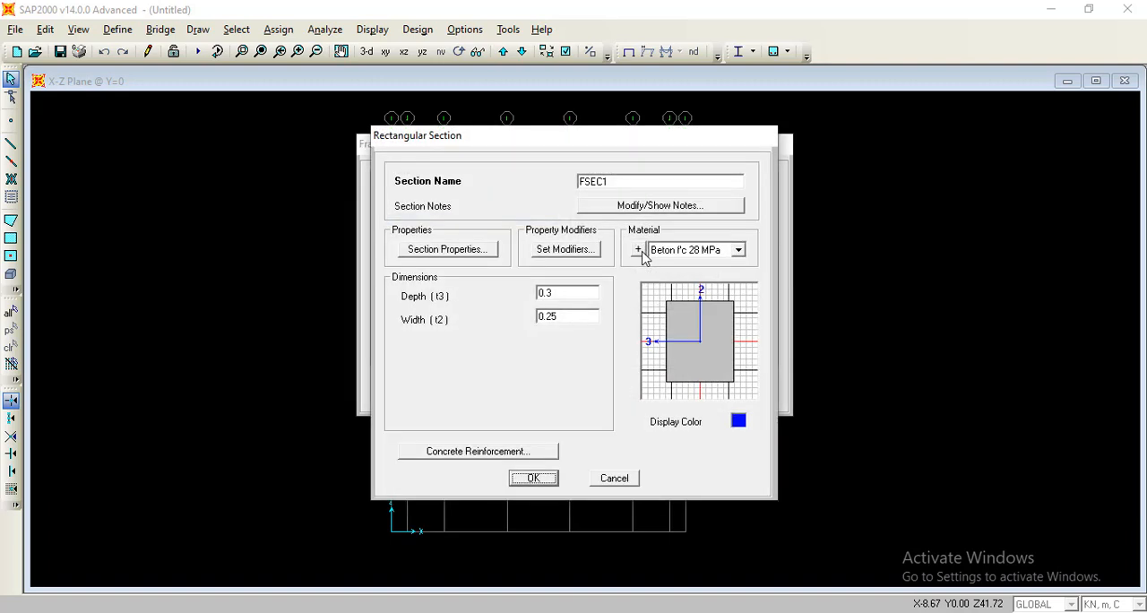
key(Tab)
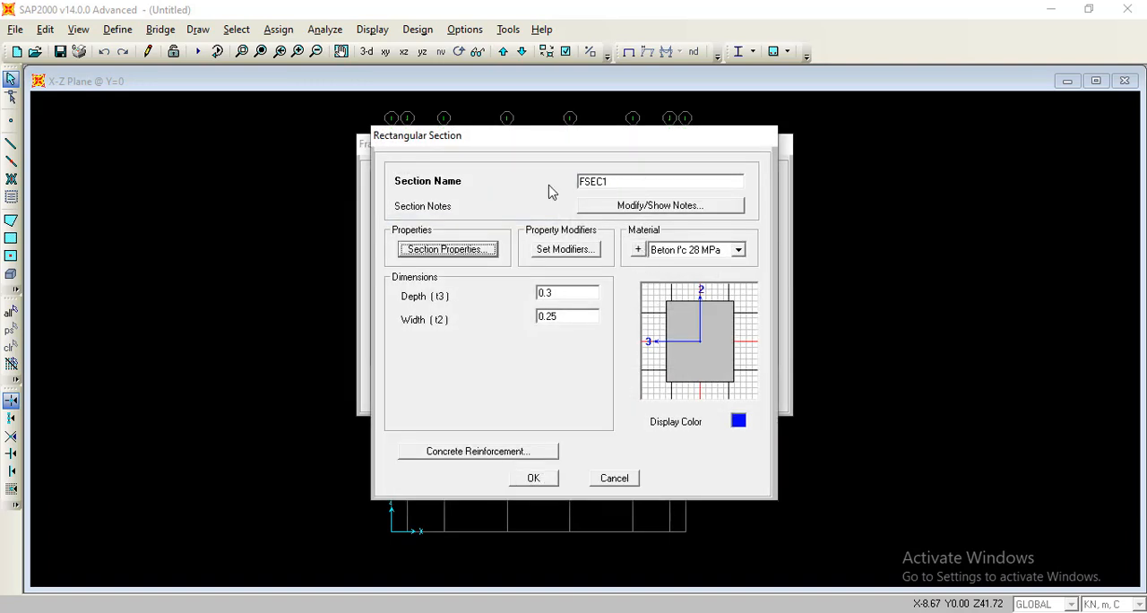
drag(615, 182, 540, 199)
key(BackSpace)
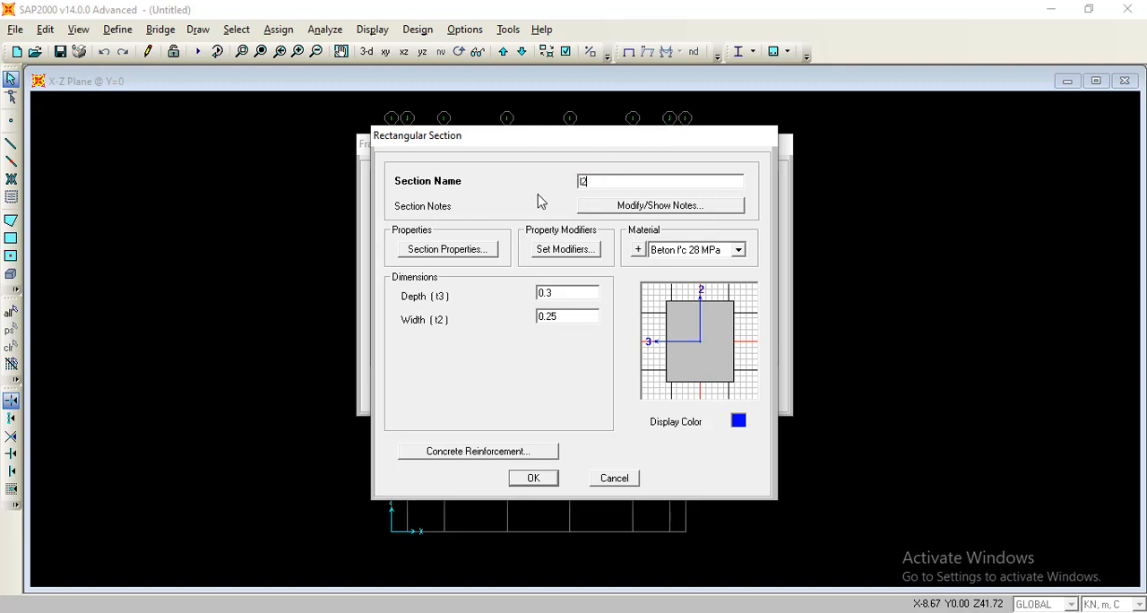
text(L2)
Check L2's dimensions in the Excel sheet, set its depth to 0.35 in SAP2000, and save it with the beam reinforcement settings accepted.
click(689, 612)
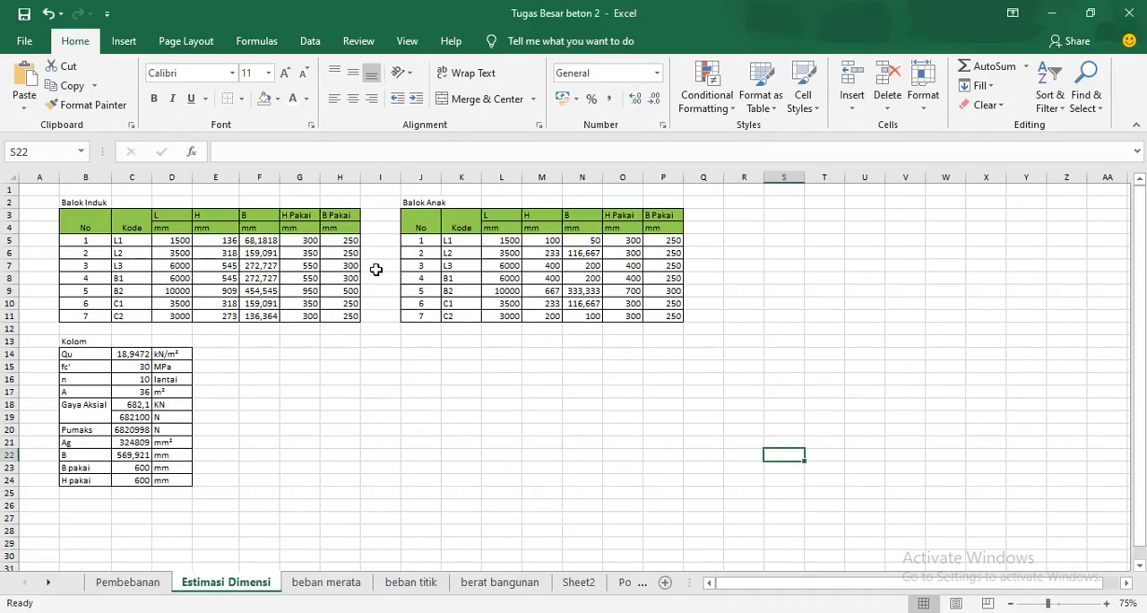
click(720, 609)
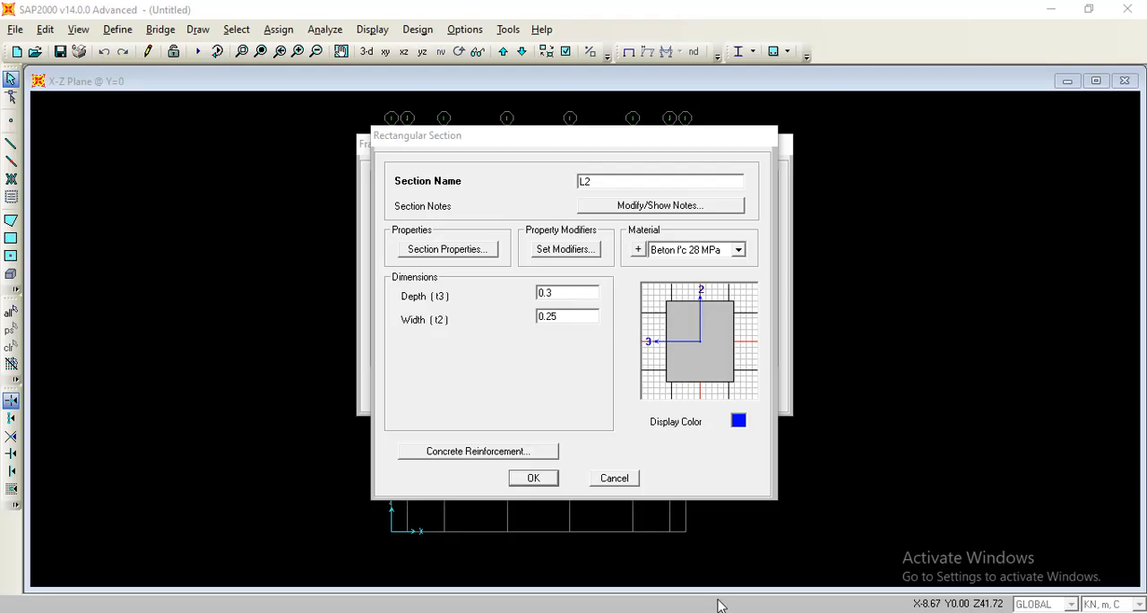
double_click(569, 295)
click(567, 297)
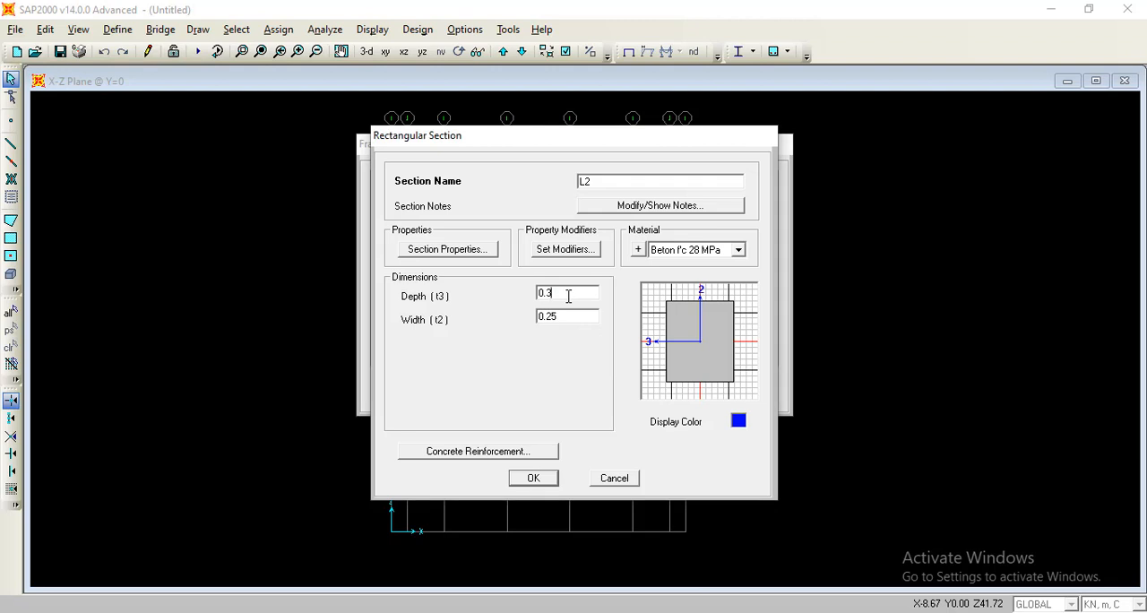
text(5)
click(546, 452)
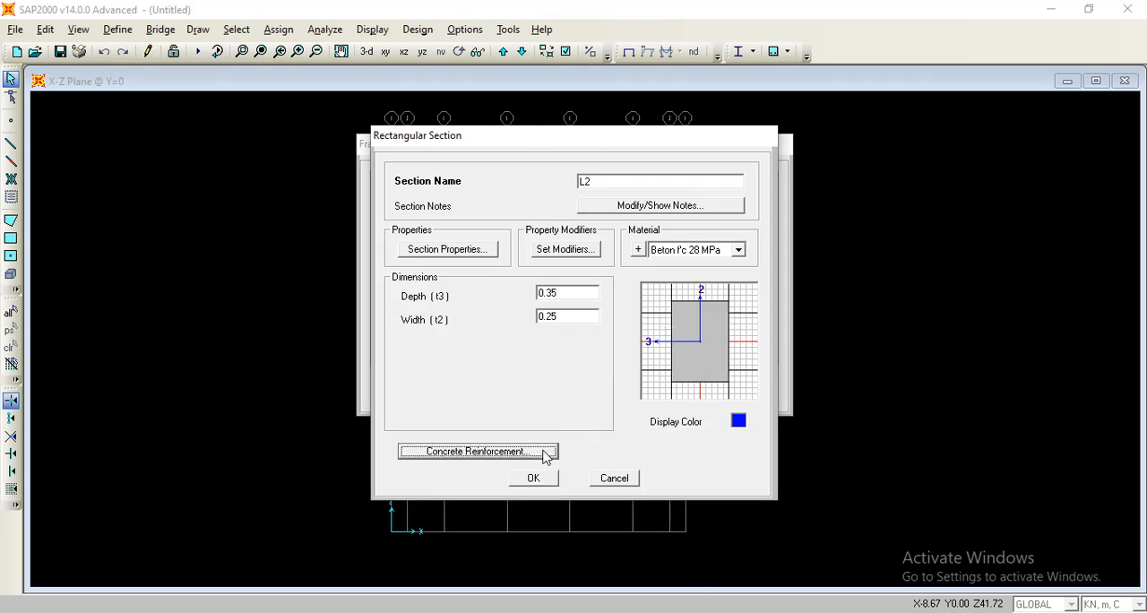
click(529, 412)
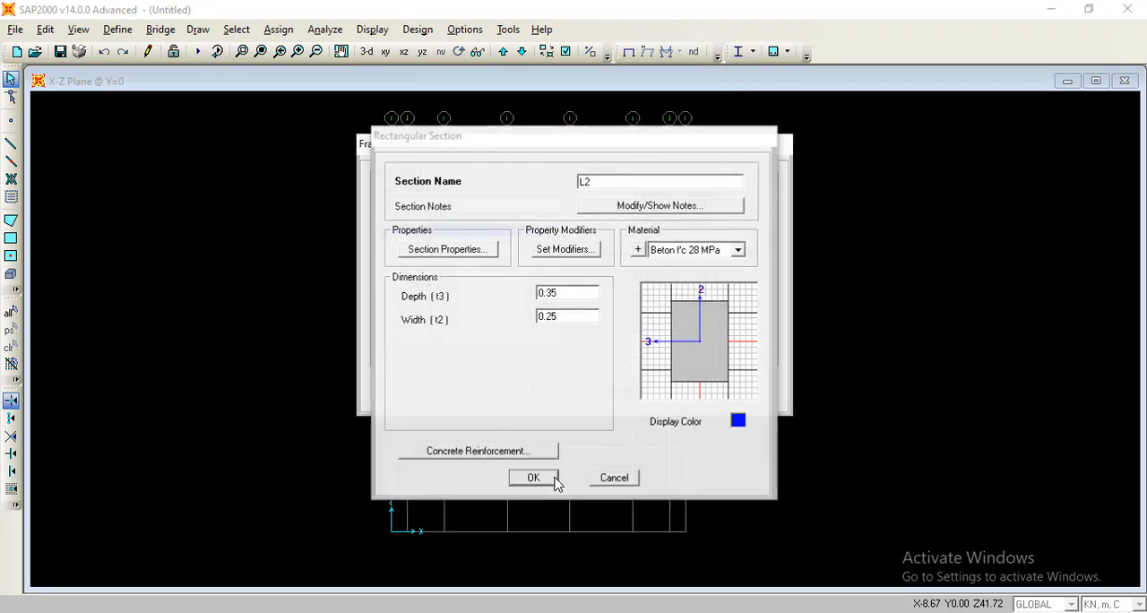
click(549, 478)
Create a copy of the L2 frame section and name it L3.
click(663, 252)
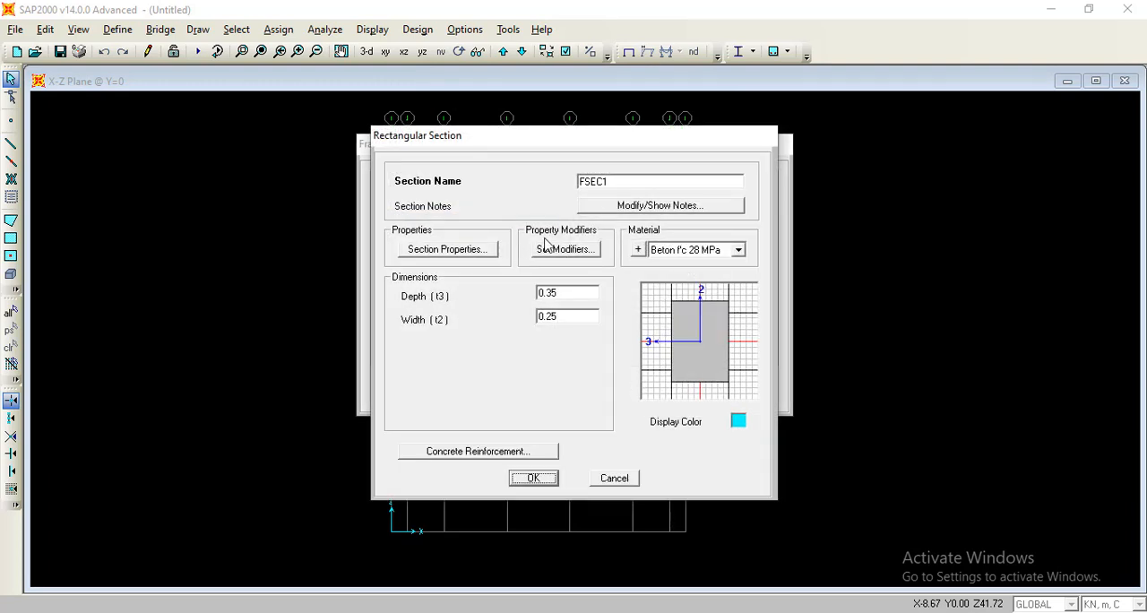
double_click(610, 181)
text(L3)
Check L3's dimensions in the Excel sheet, and in SAP2000 set its depth to 0.55 and width to 0.3.
key(alt+Tab)
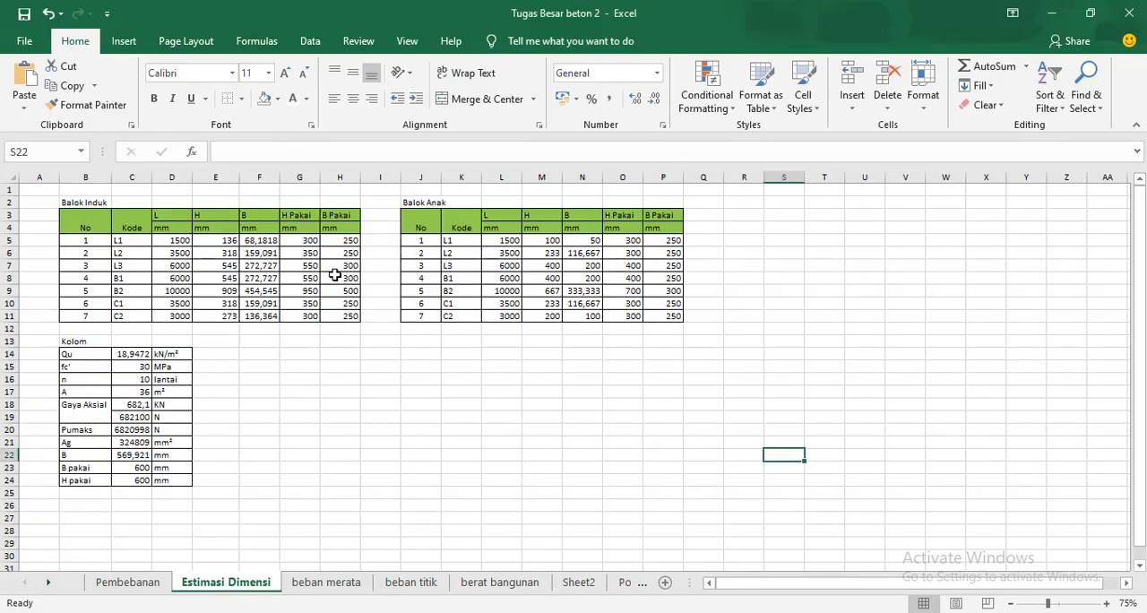
key(alt+Tab)
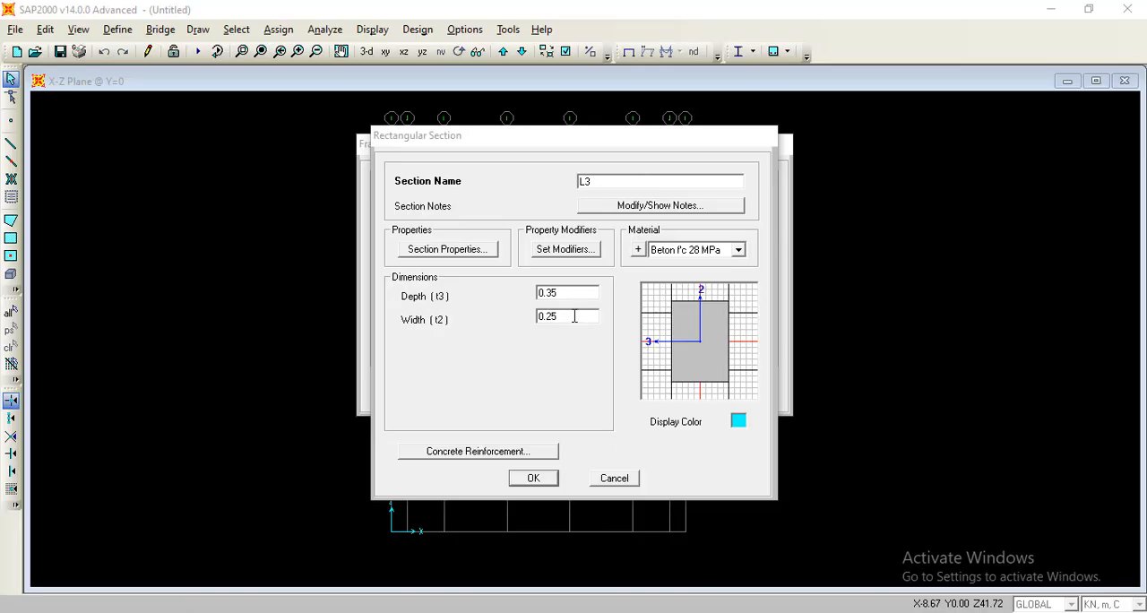
key(End)
key(shift+Left)
key(shift+Home)
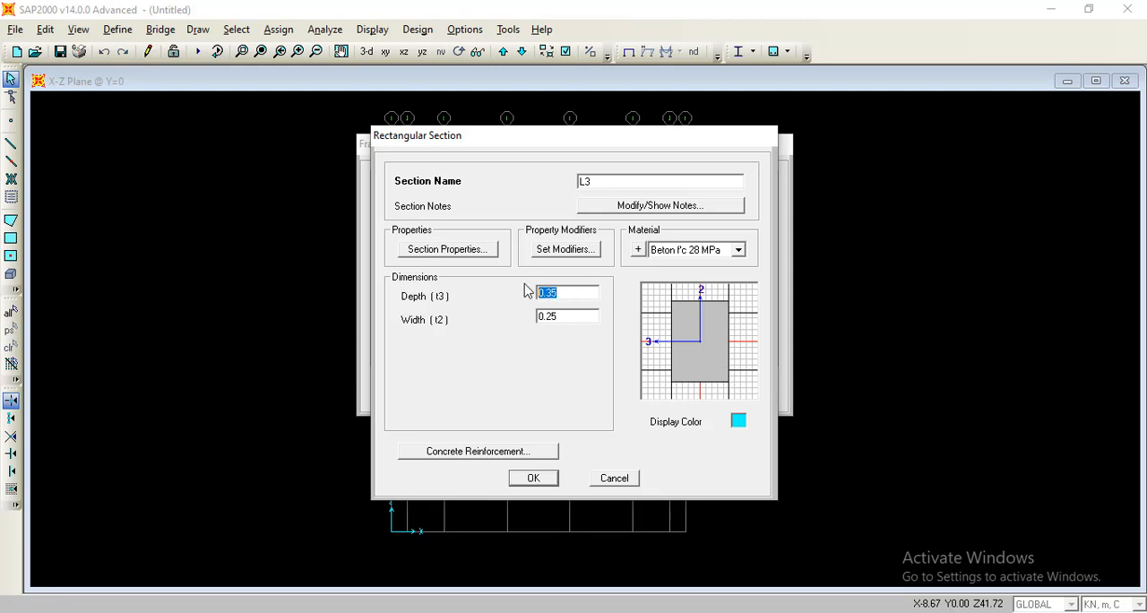
text(0.55)
key(Tab)
text(0)
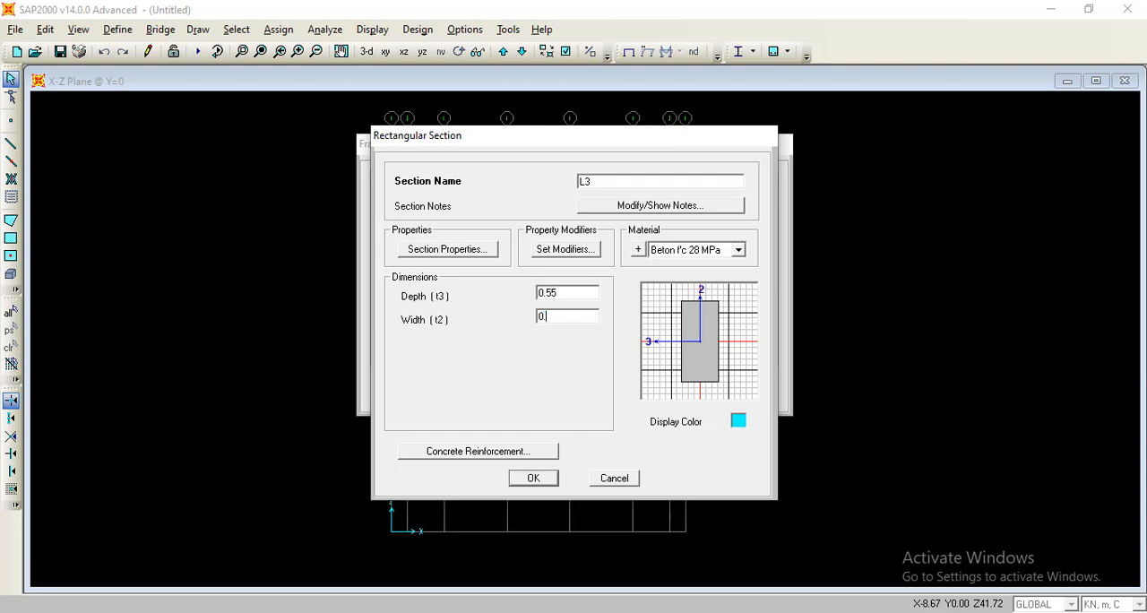
Set the confinement bar material in L3's reinforcement data to Tulangan Sengkang and save the section.
click(535, 453)
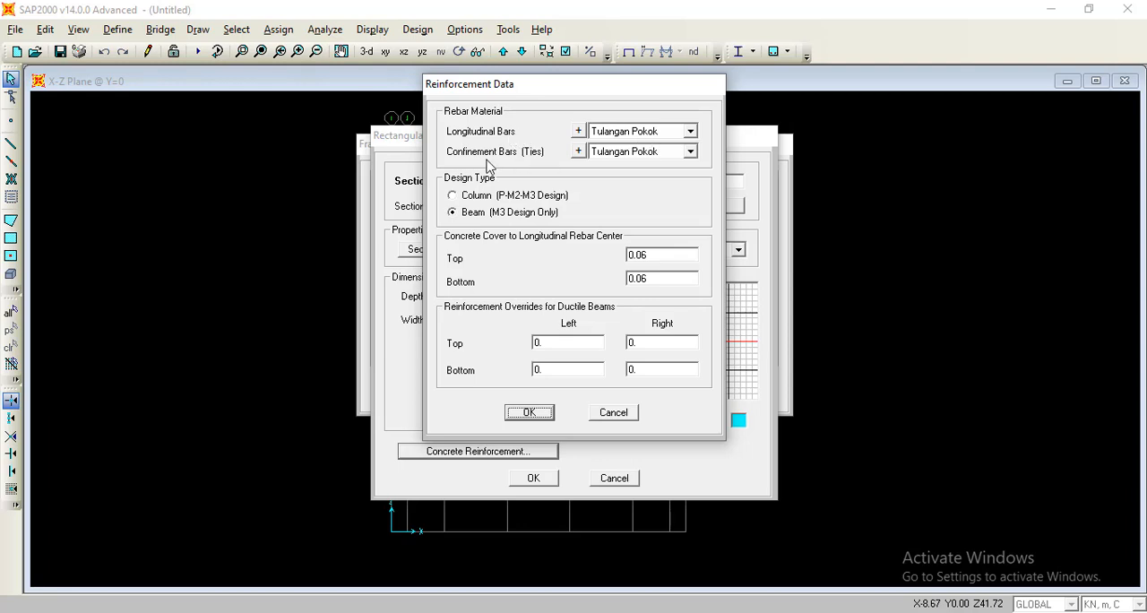
click(660, 154)
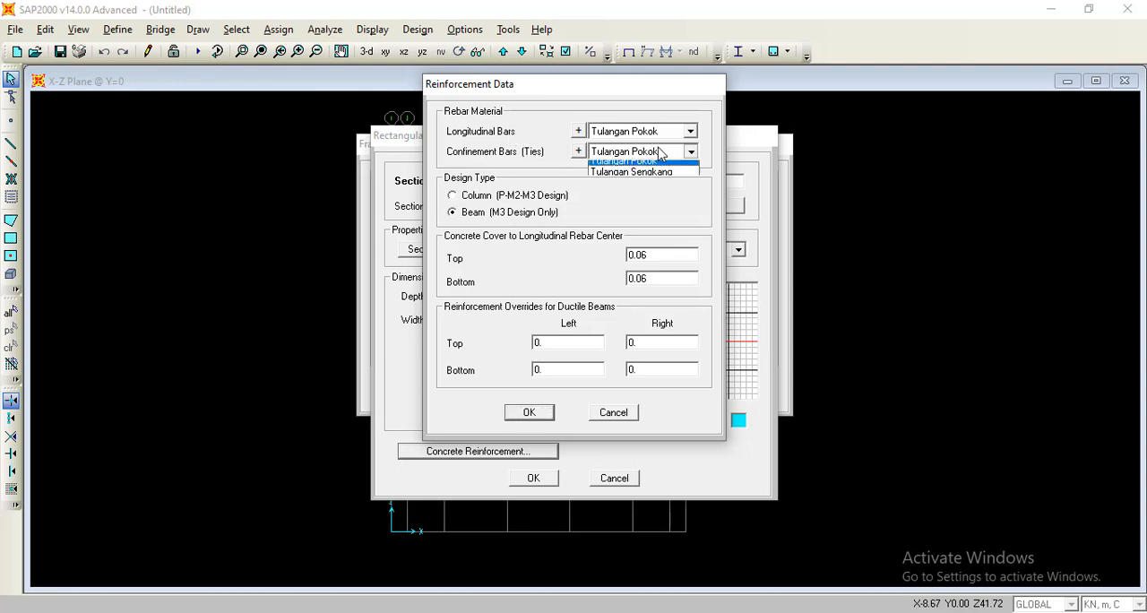
click(656, 170)
click(658, 156)
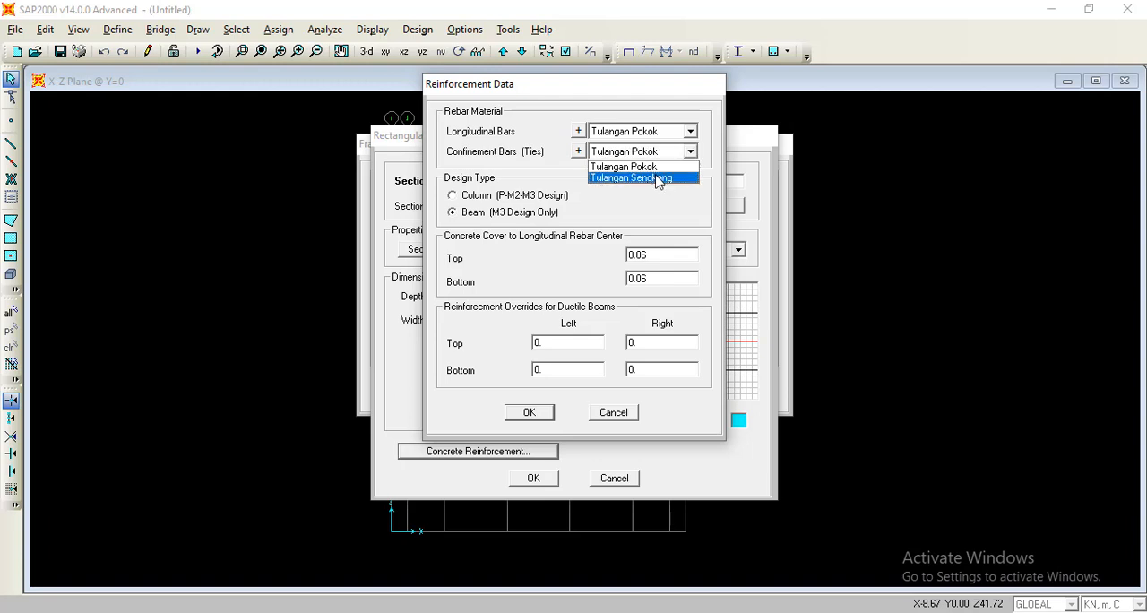
click(658, 178)
click(543, 411)
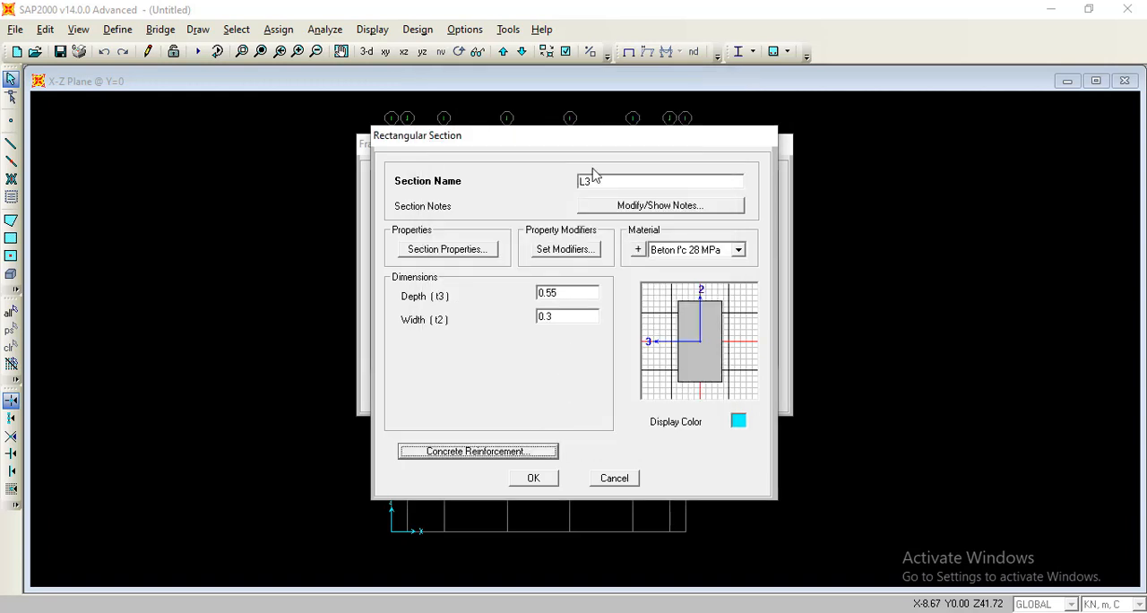
click(555, 478)
Modify the existing L2 section so its confinement bars use Tulangan Sengkang, and save it.
click(440, 231)
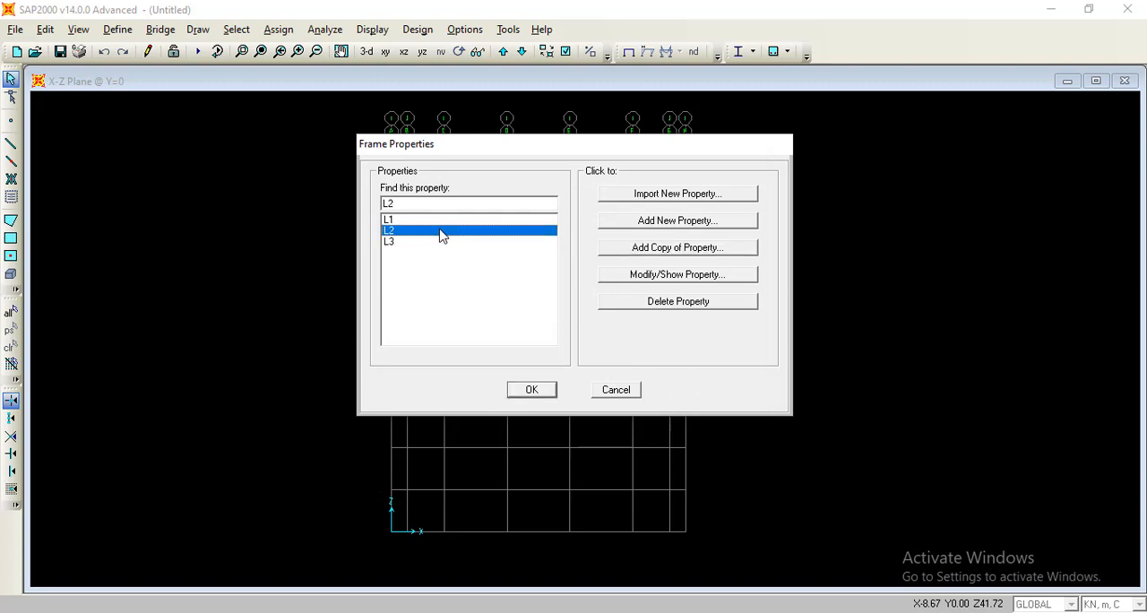
click(647, 276)
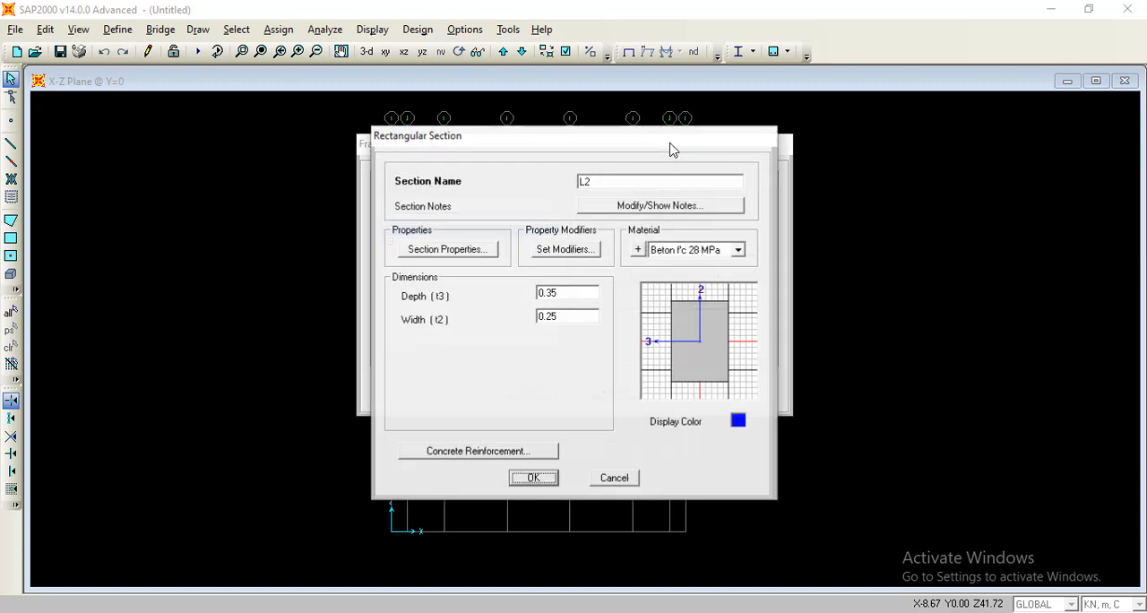
click(673, 208)
click(617, 366)
click(537, 449)
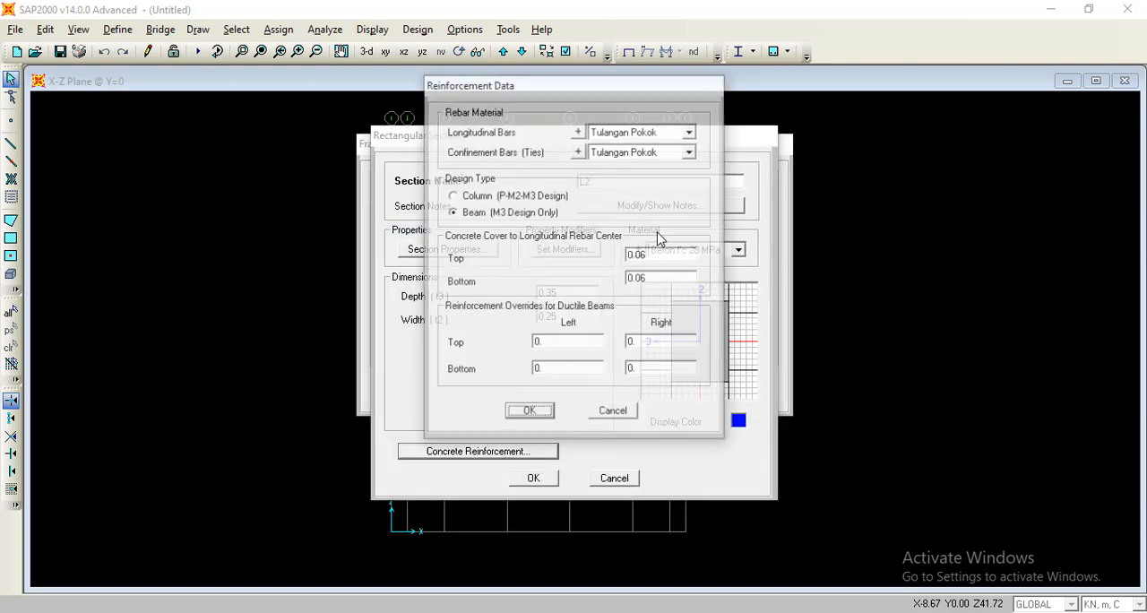
click(655, 152)
click(647, 179)
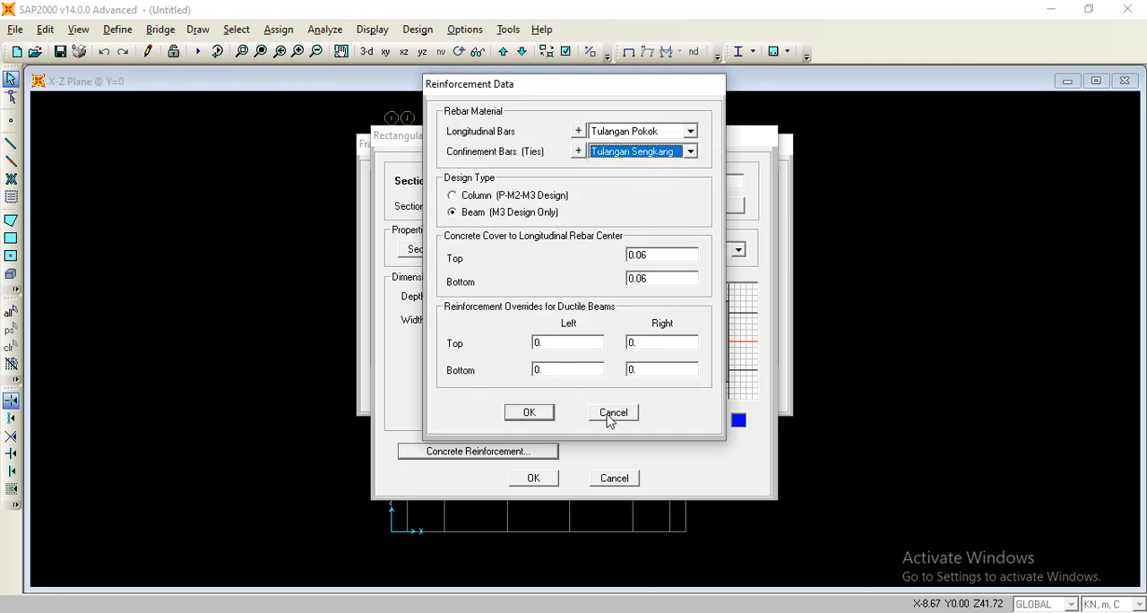
click(533, 412)
click(538, 478)
Modify the L1 section so its confinement bars use Tulangan Sengkang, save it, and accept the frame properties.
click(453, 220)
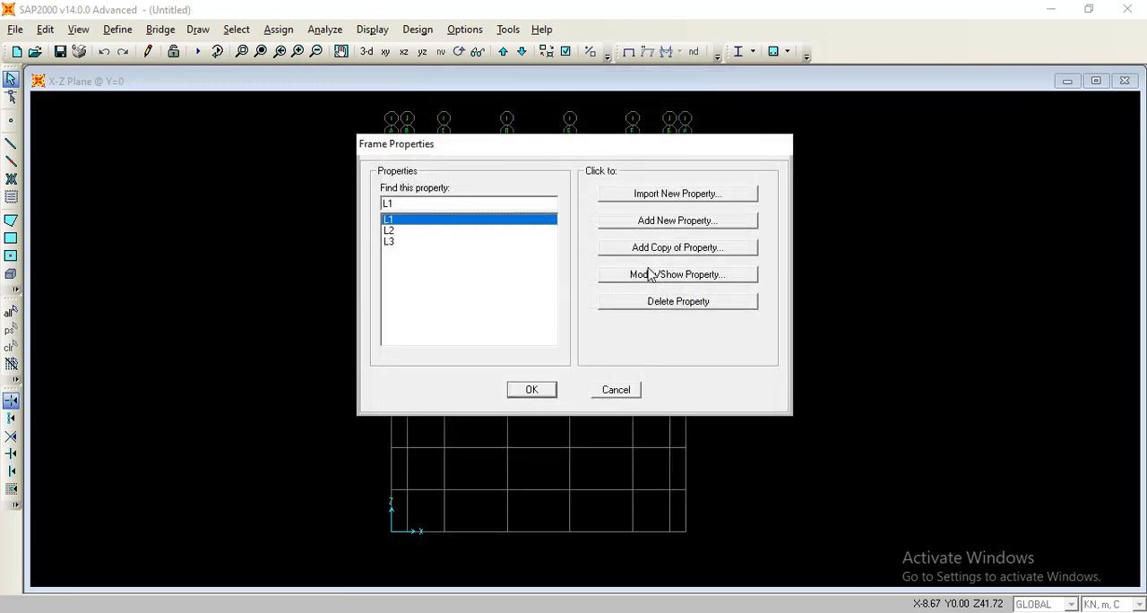
click(649, 274)
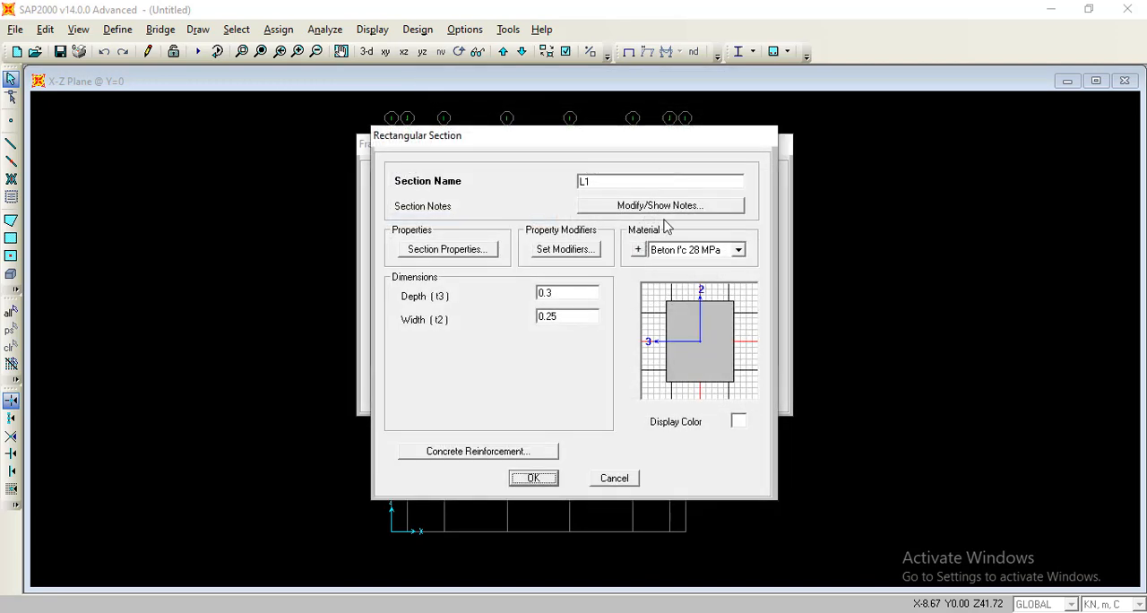
click(506, 452)
click(660, 161)
click(654, 178)
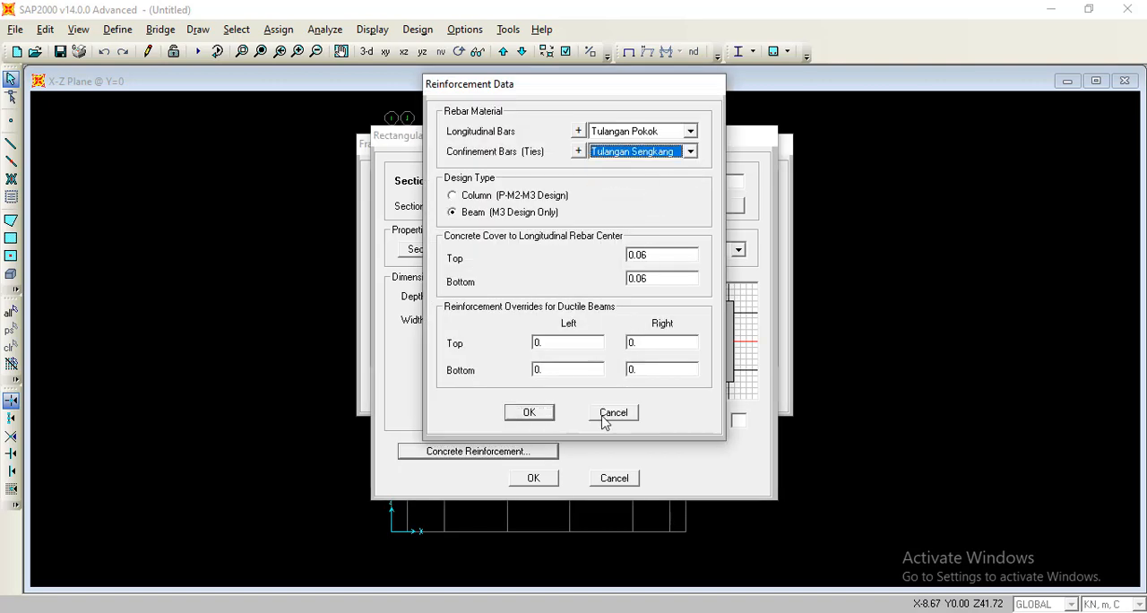
click(530, 412)
click(535, 478)
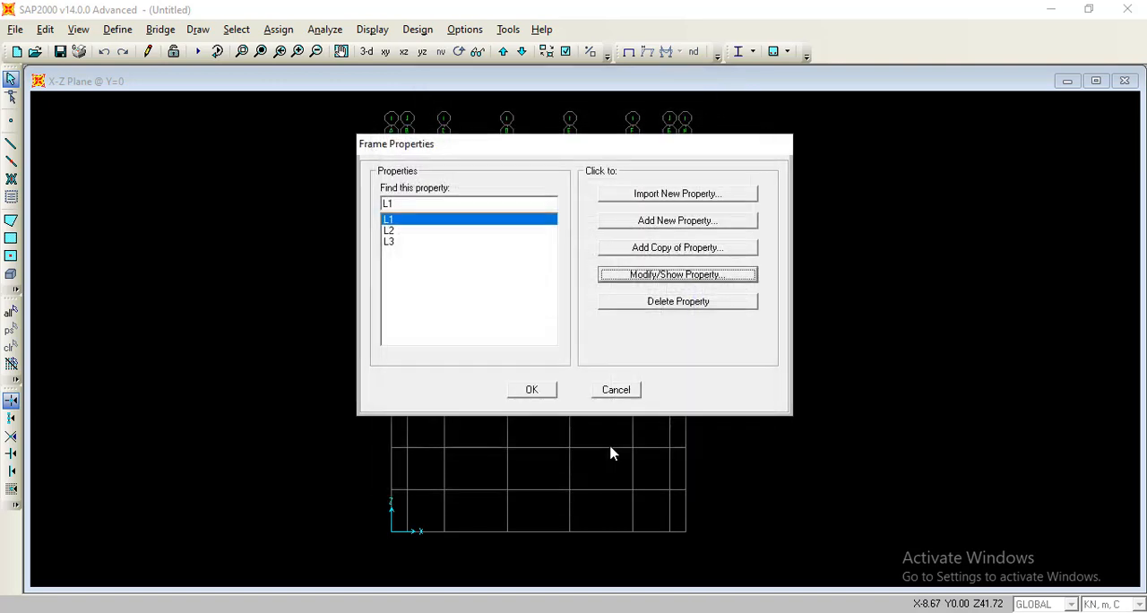
click(553, 394)
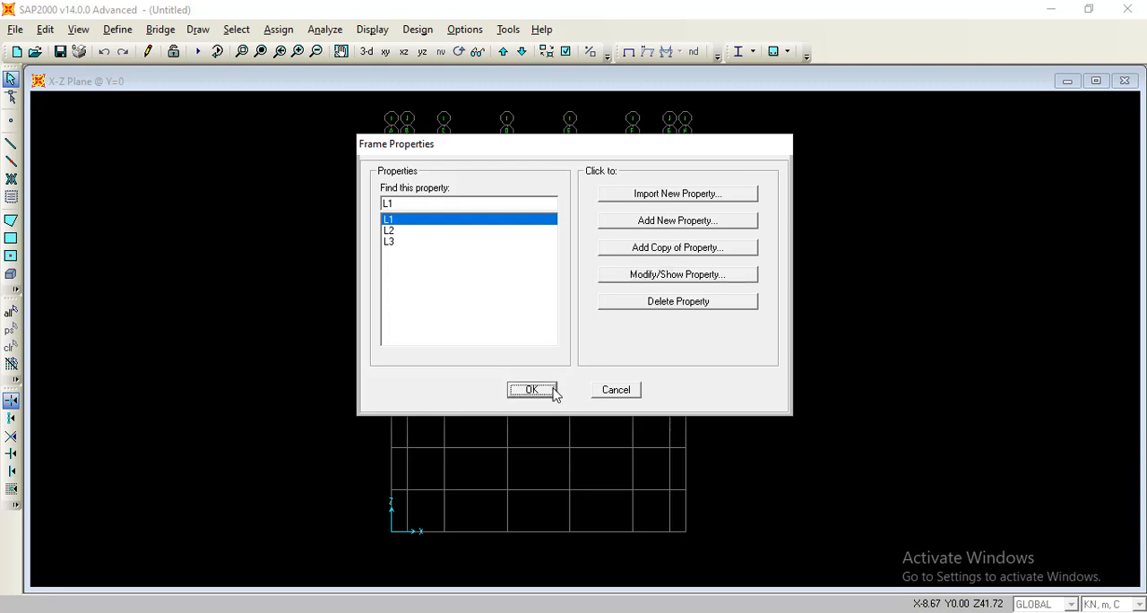
click(117, 29)
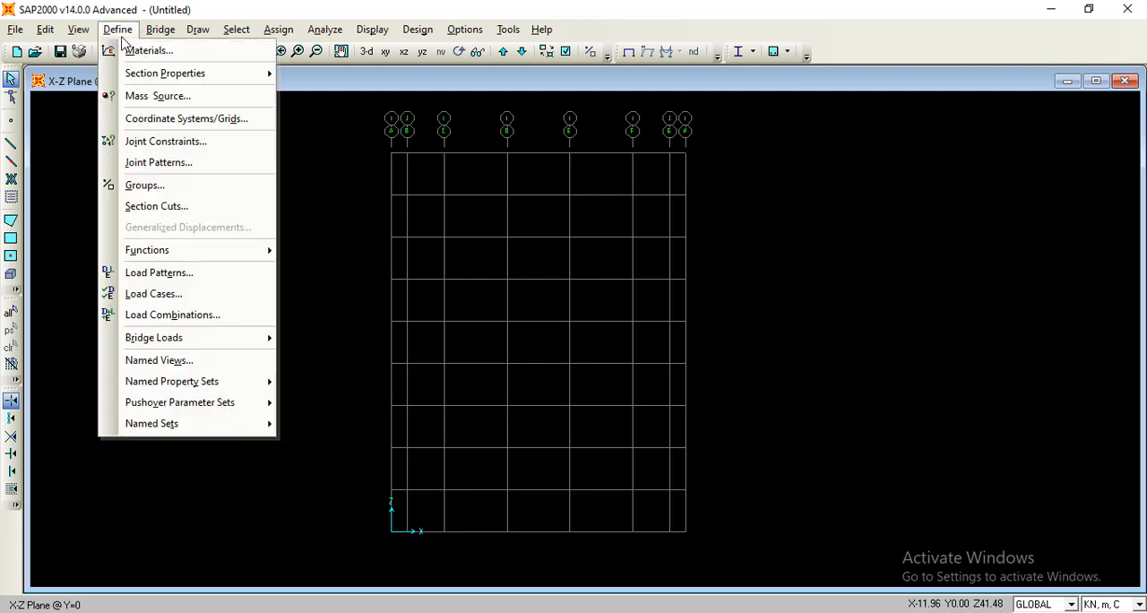
mouse_move(209, 71)
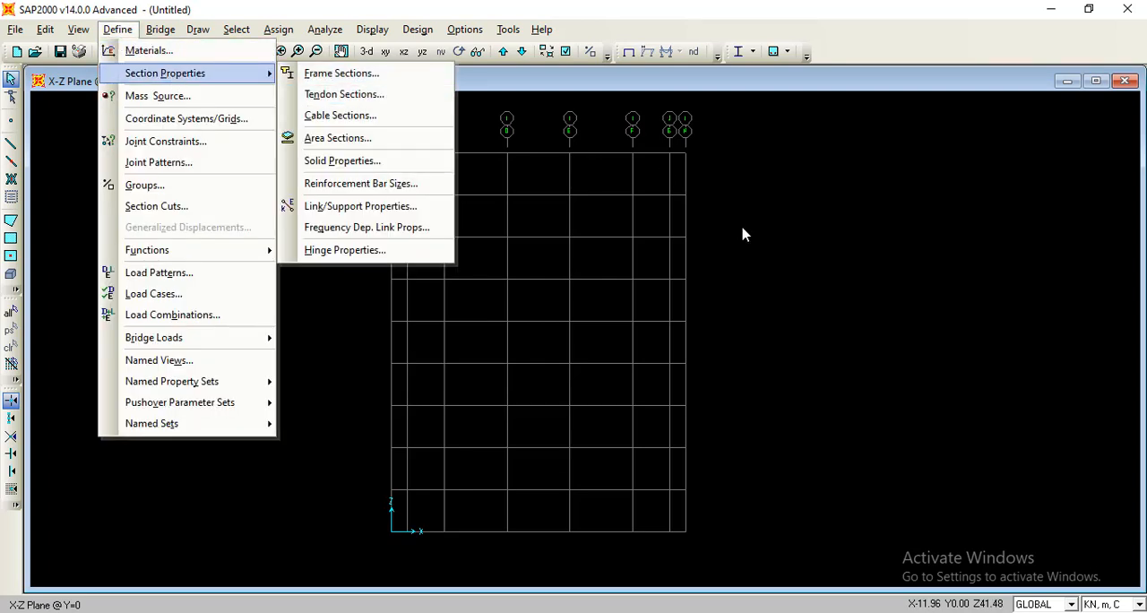
click(791, 260)
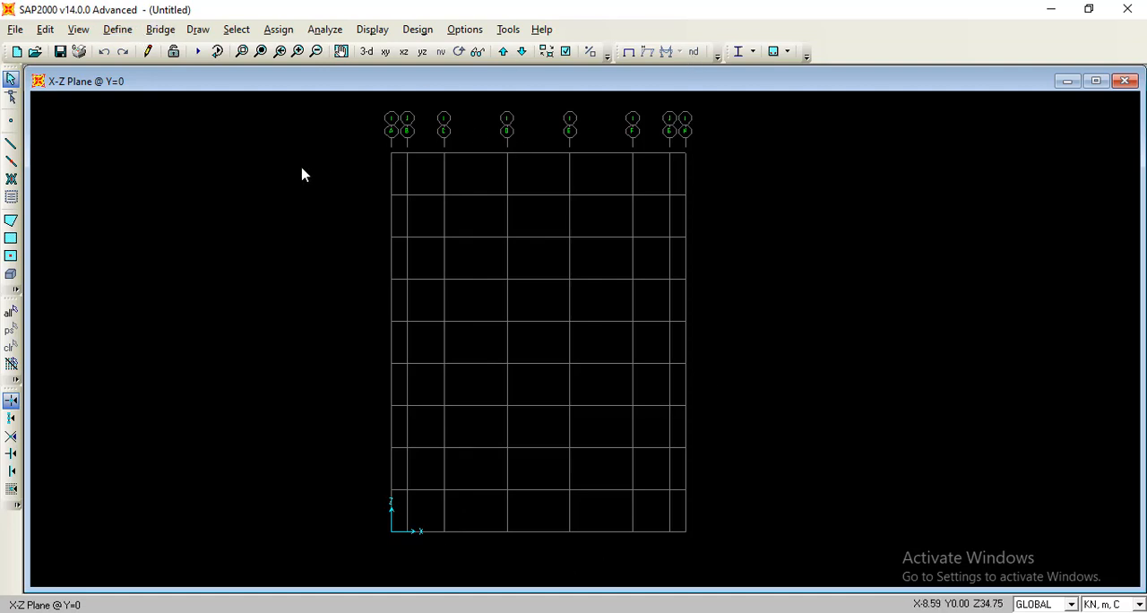
Add a new rectangular concrete frame section named K1 with the material Beton f'c 28 MPa.
click(117, 30)
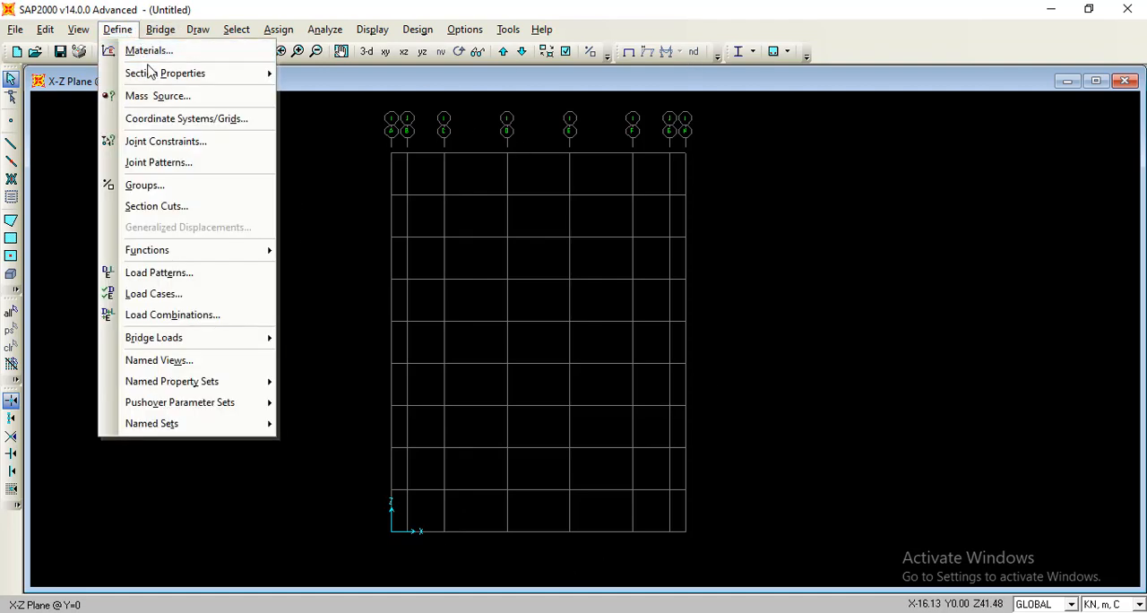
mouse_move(150, 72)
click(308, 78)
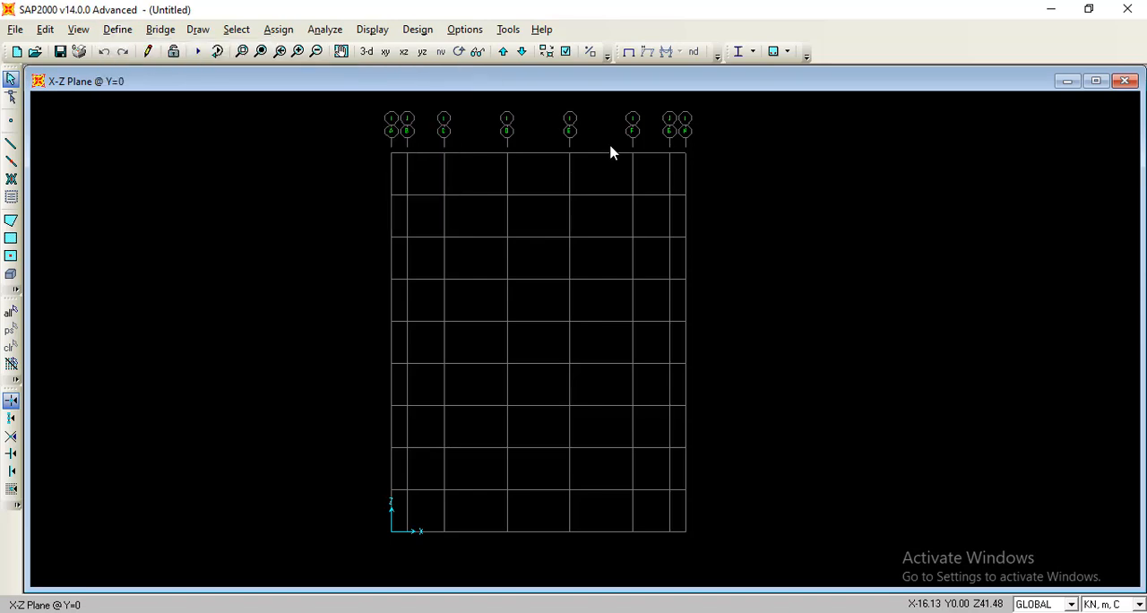
click(651, 223)
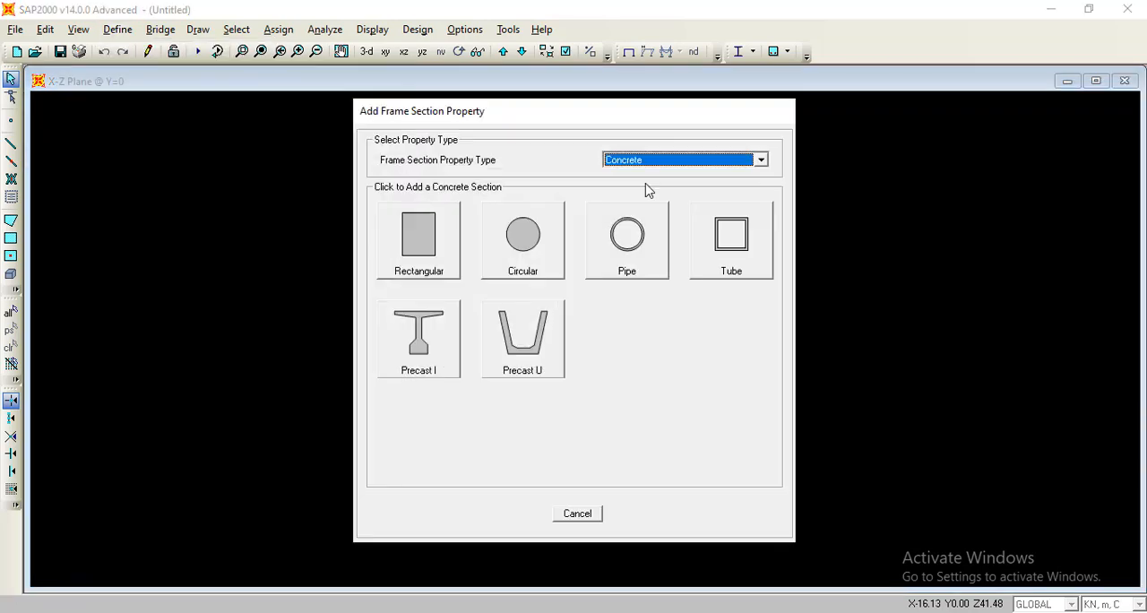
click(400, 253)
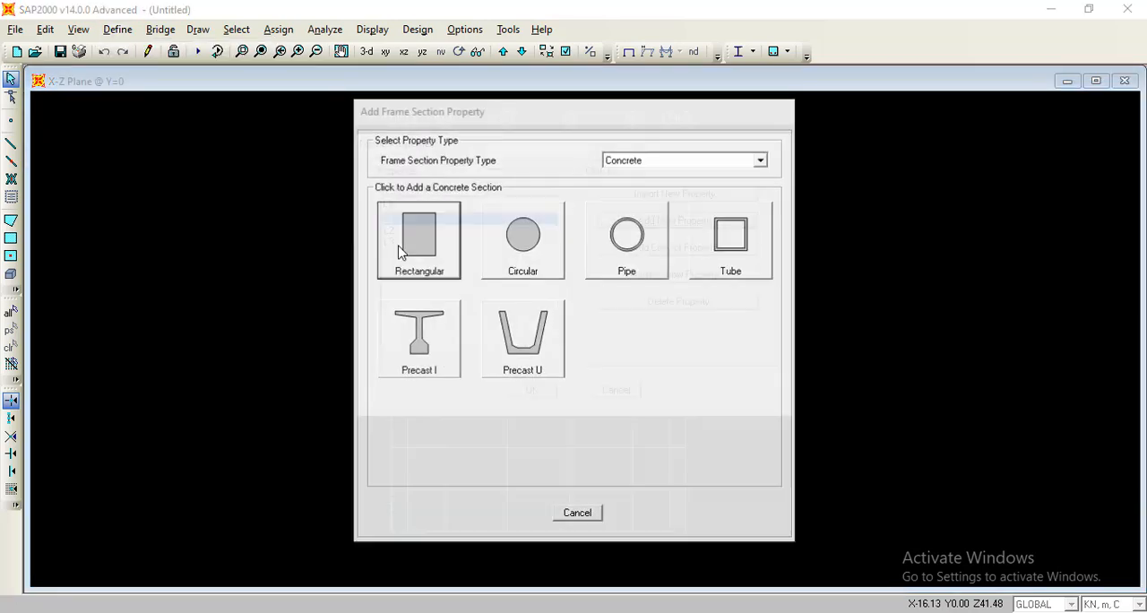
drag(641, 180, 582, 178)
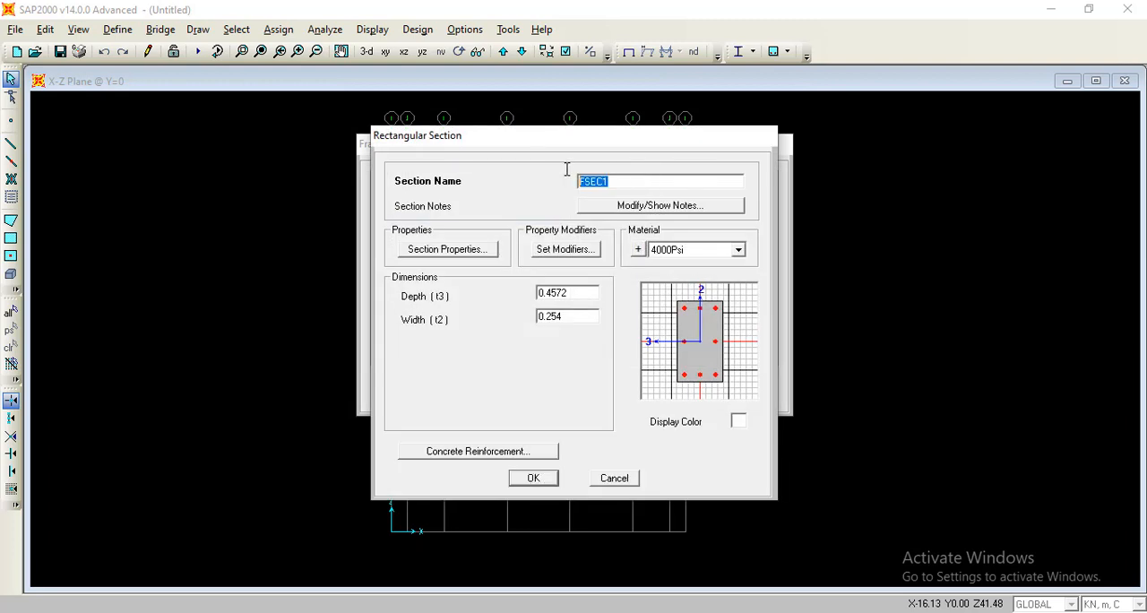
text(k1)
click(730, 250)
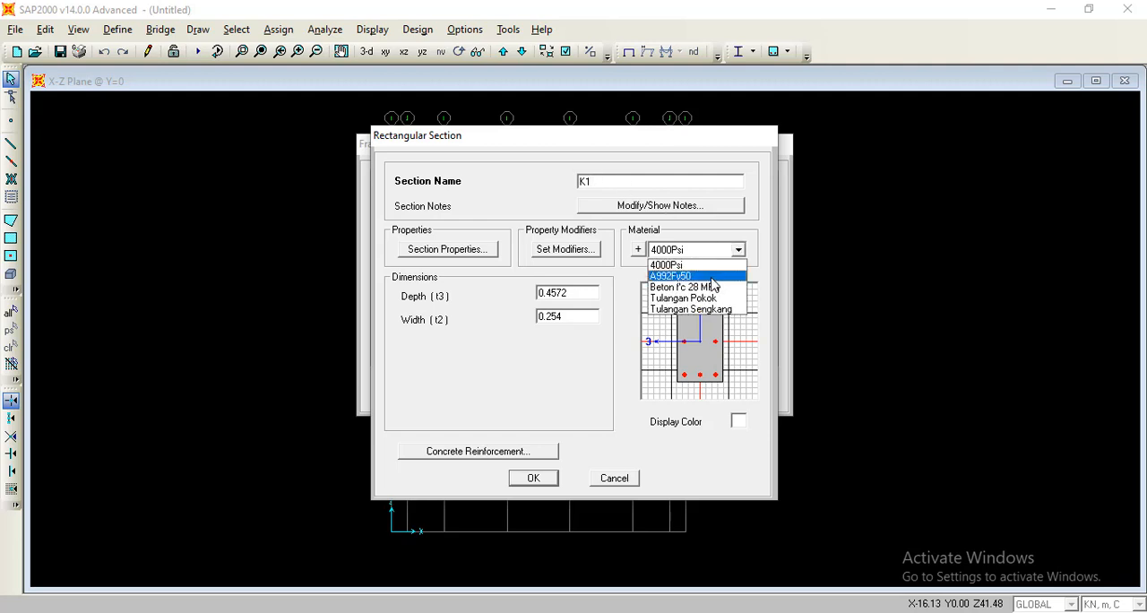
click(713, 286)
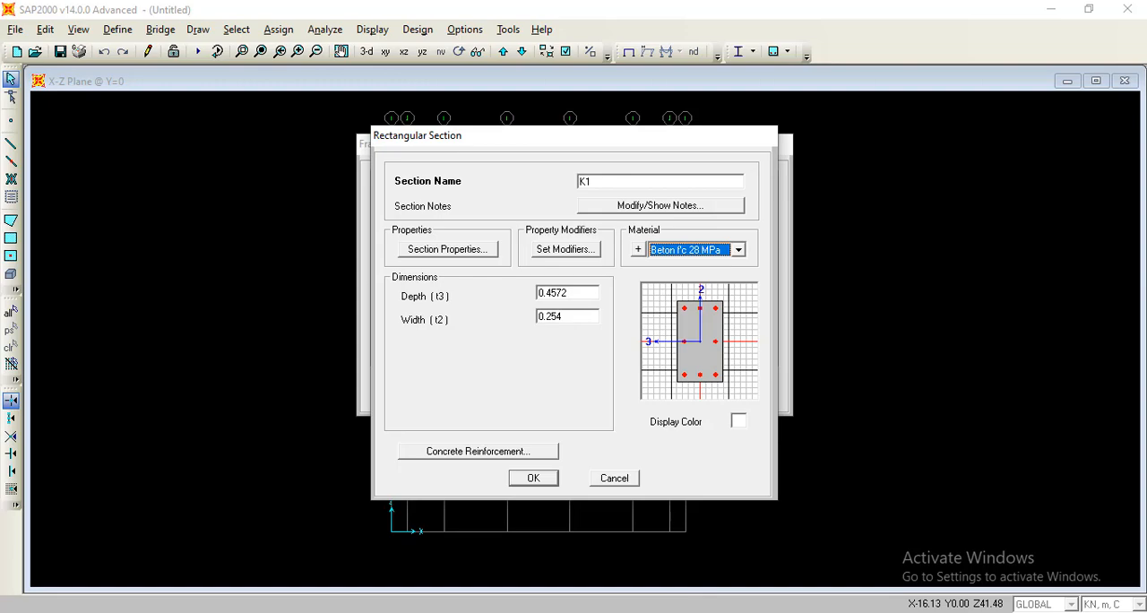
Check the column dimensions in the Excel sheet, and in SAP2000 set K1's depth and width to 0.6.
click(599, 583)
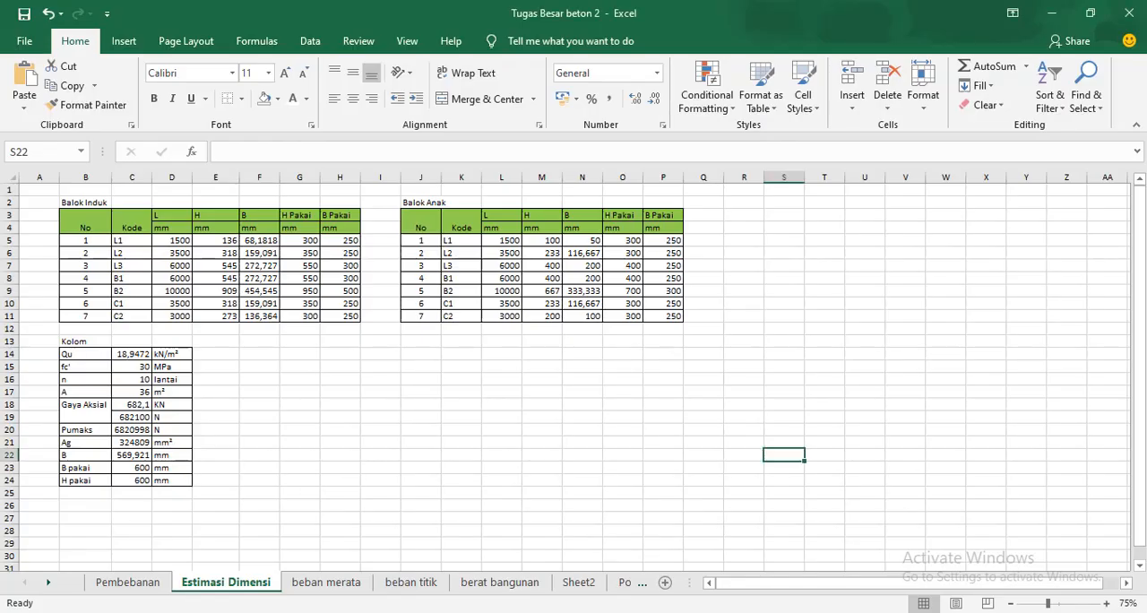
mouse_move(639, 612)
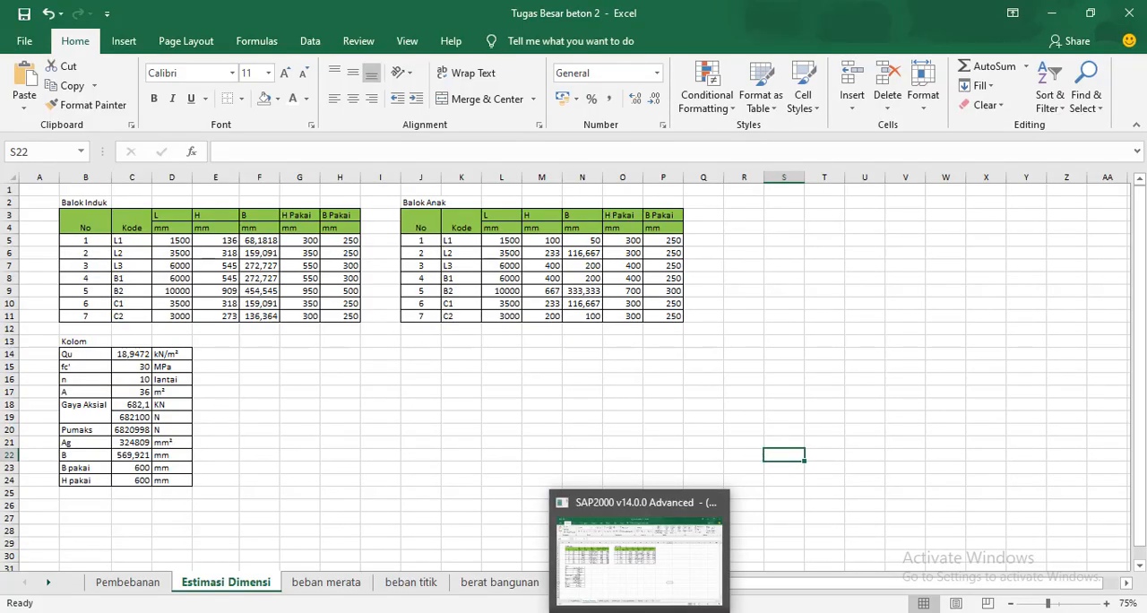
click(627, 573)
double_click(581, 290)
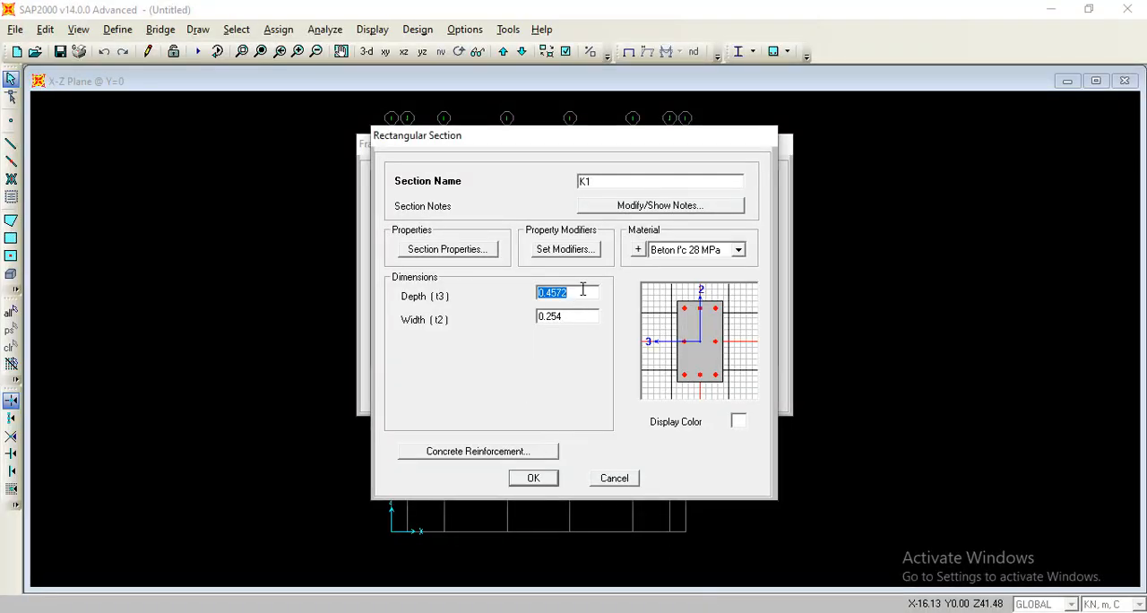
text(0.6)
double_click(585, 315)
text(0)
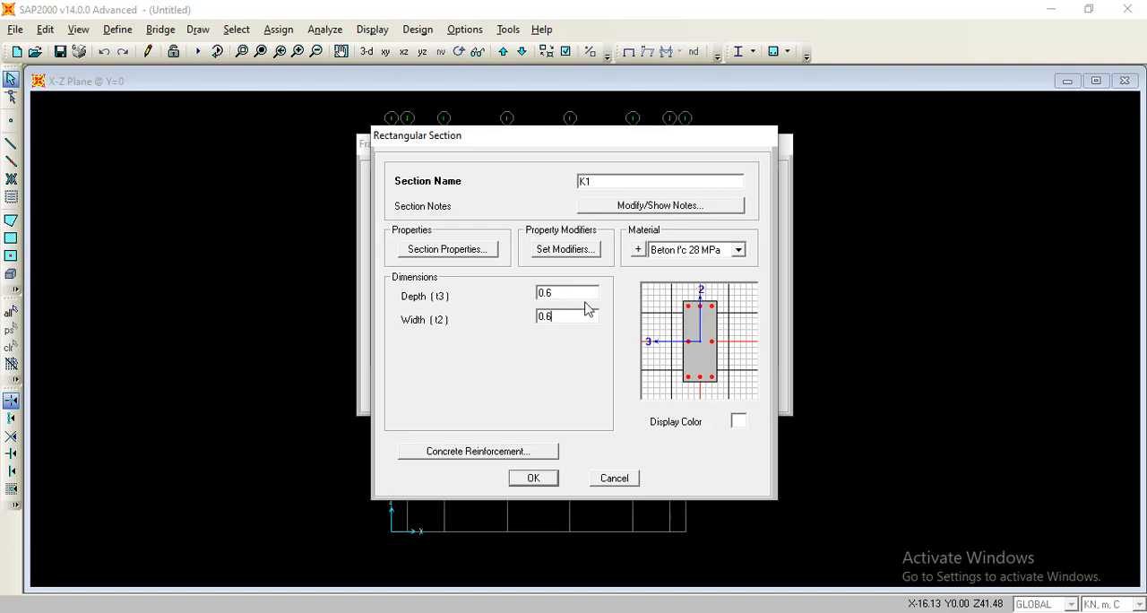
Set the confinement bar material in K1's column reinforcement data to Tulangan Sengkang and save the section.
click(496, 453)
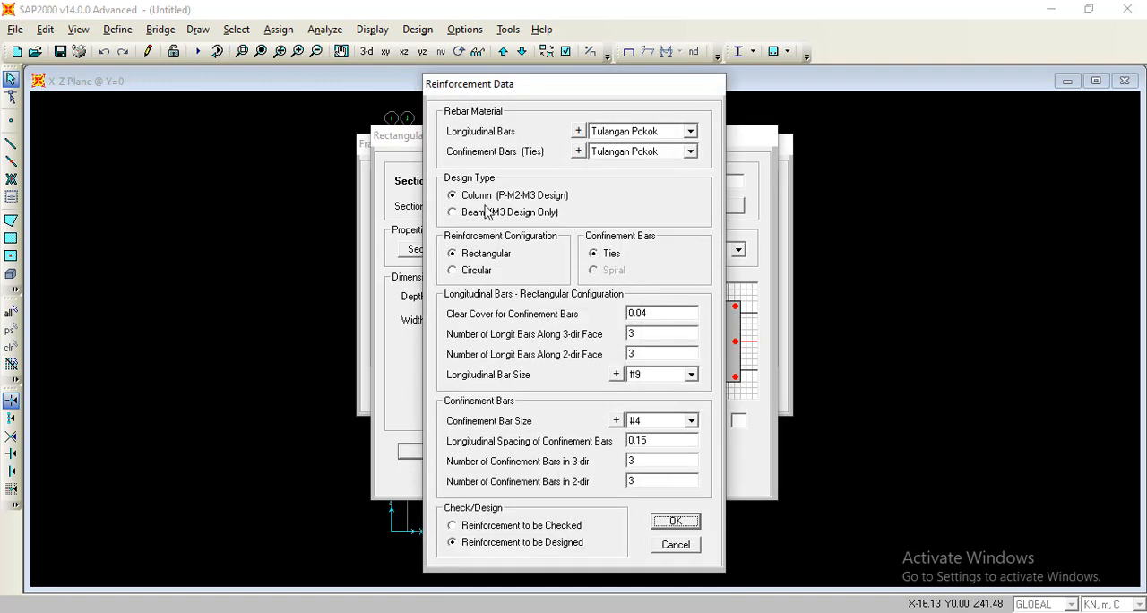
click(653, 155)
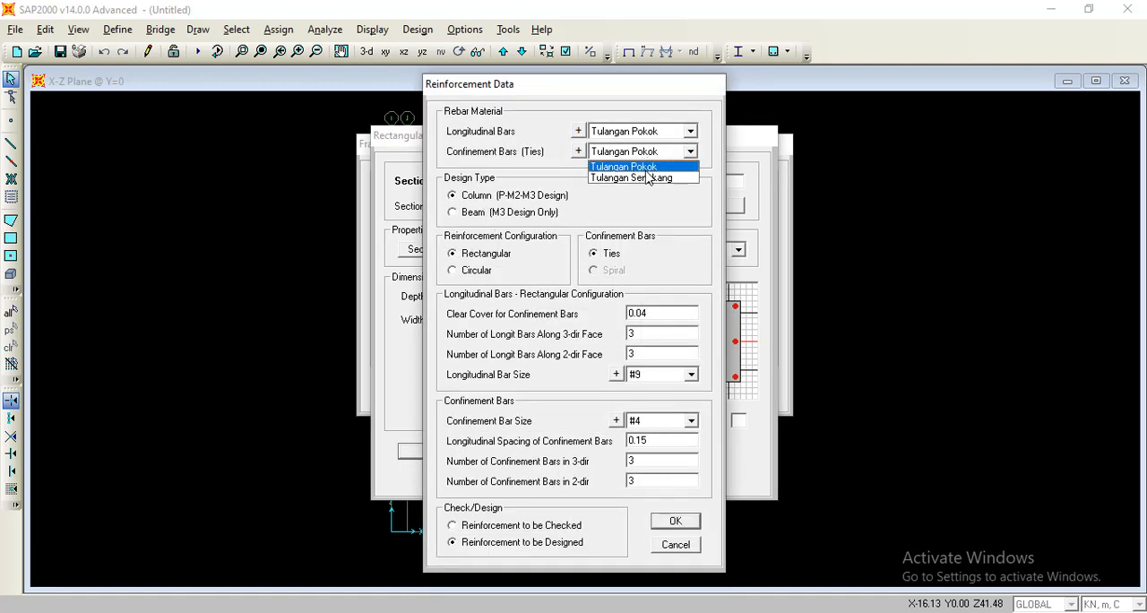
click(647, 176)
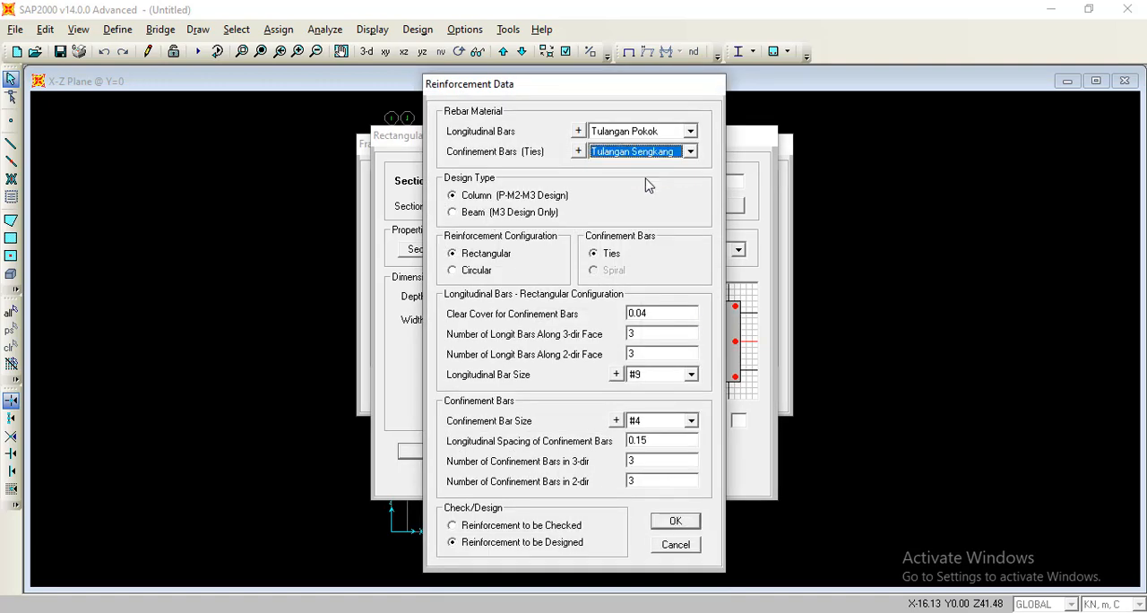
click(667, 520)
click(538, 478)
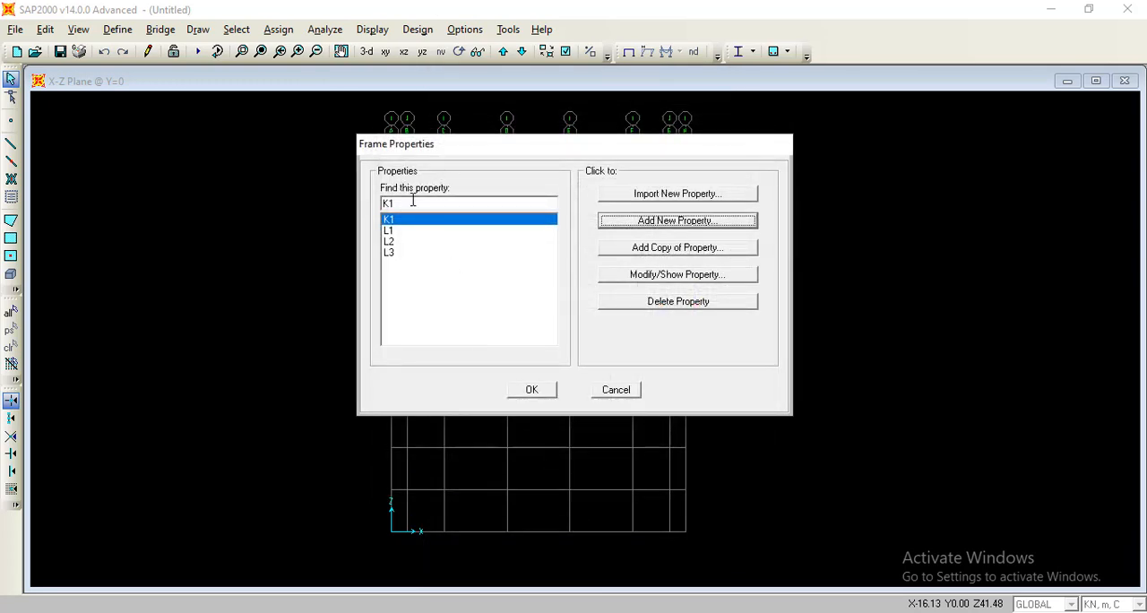
Create a copy of the K1 column section and name it K2.
click(631, 249)
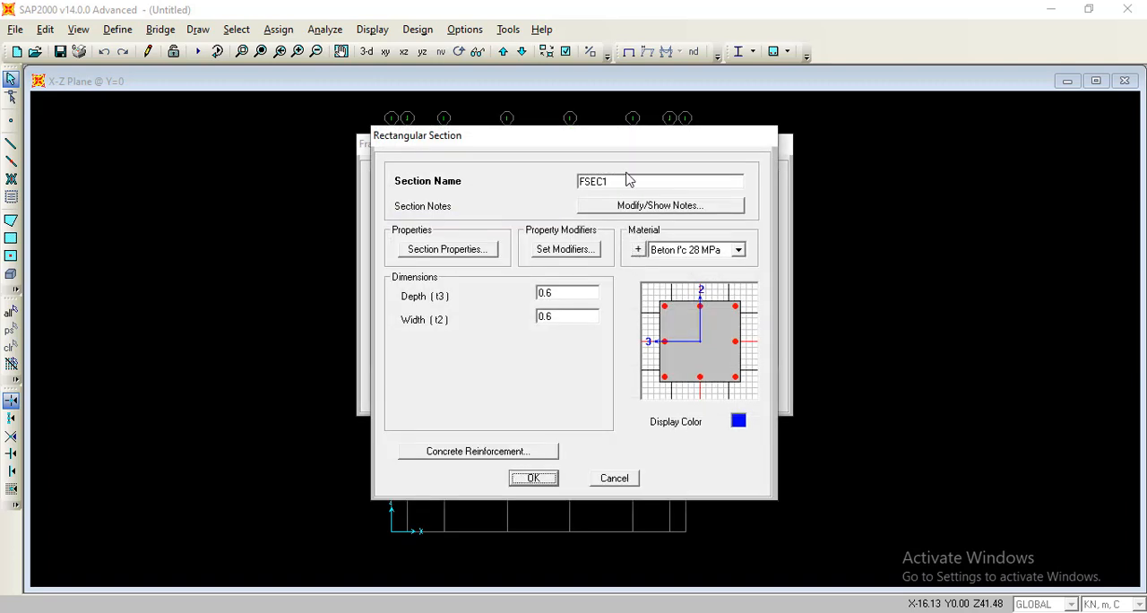
click(621, 180)
double_click(603, 180)
text(K2)
click(535, 480)
Create another copy of the column section named K3 and accept the frame properties.
click(660, 251)
double_click(629, 180)
text(K3)
click(533, 478)
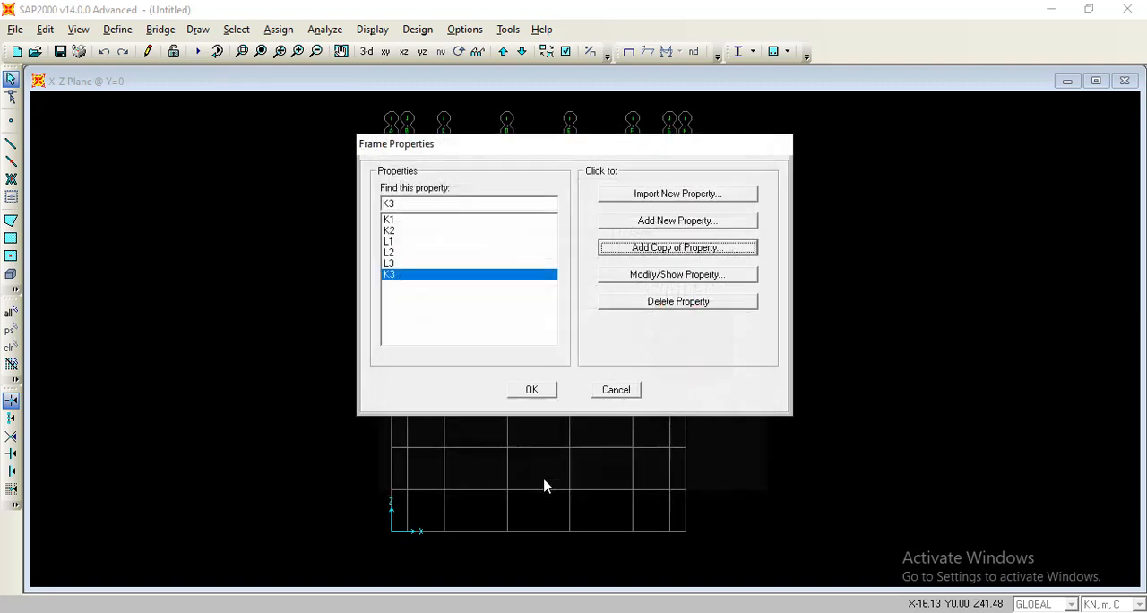
click(535, 391)
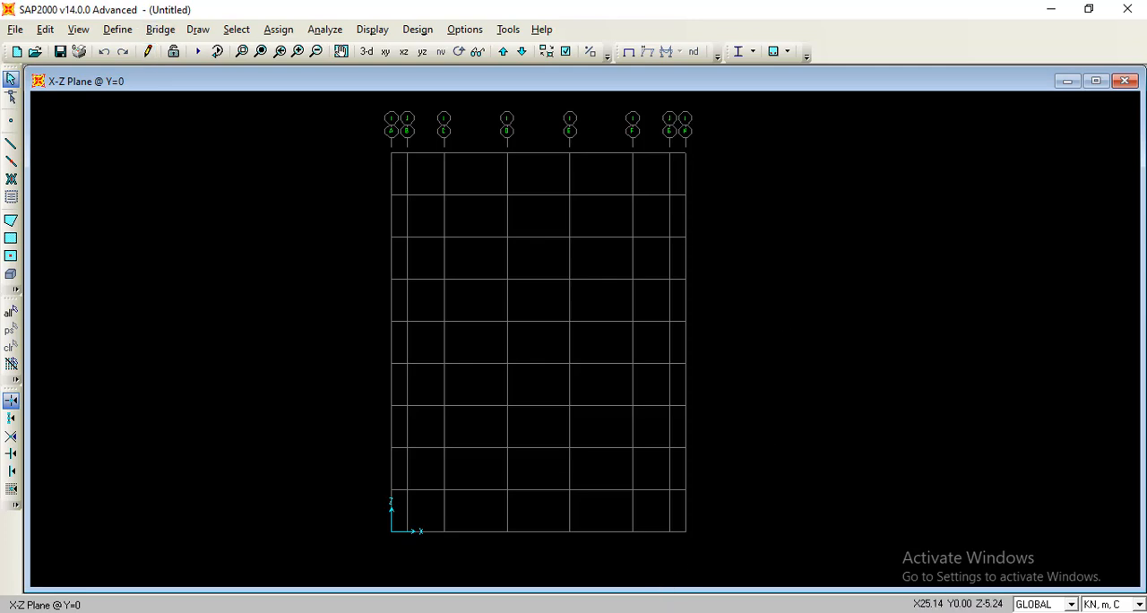
Check the floor plan in the PDF, and in SAP2000 set up straight frame drawing with section L1 and Continuous moment releases.
click(634, 611)
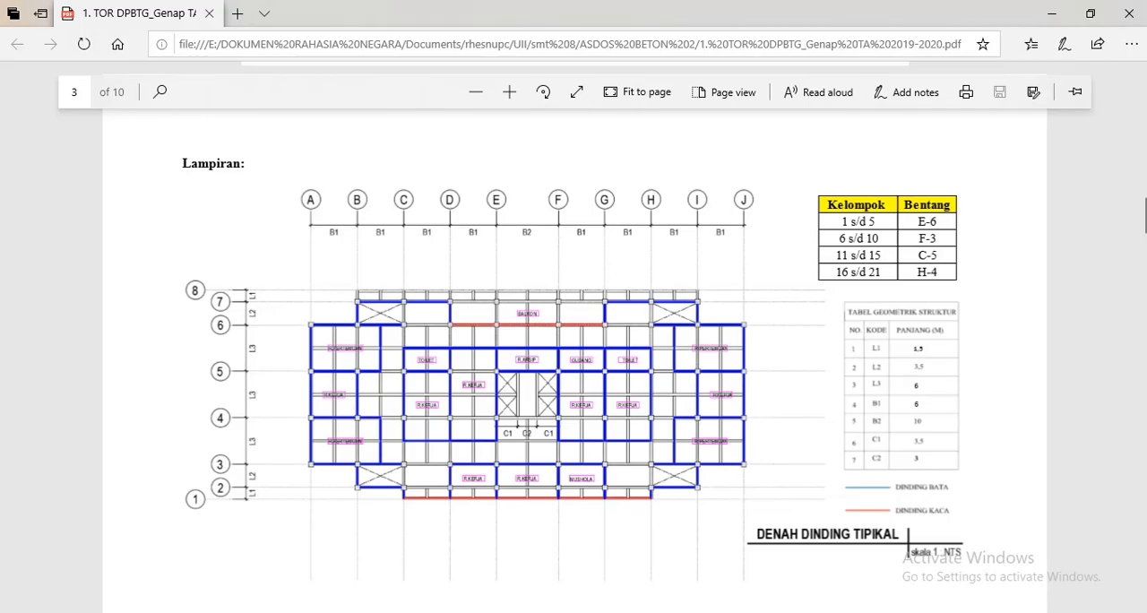
click(634, 612)
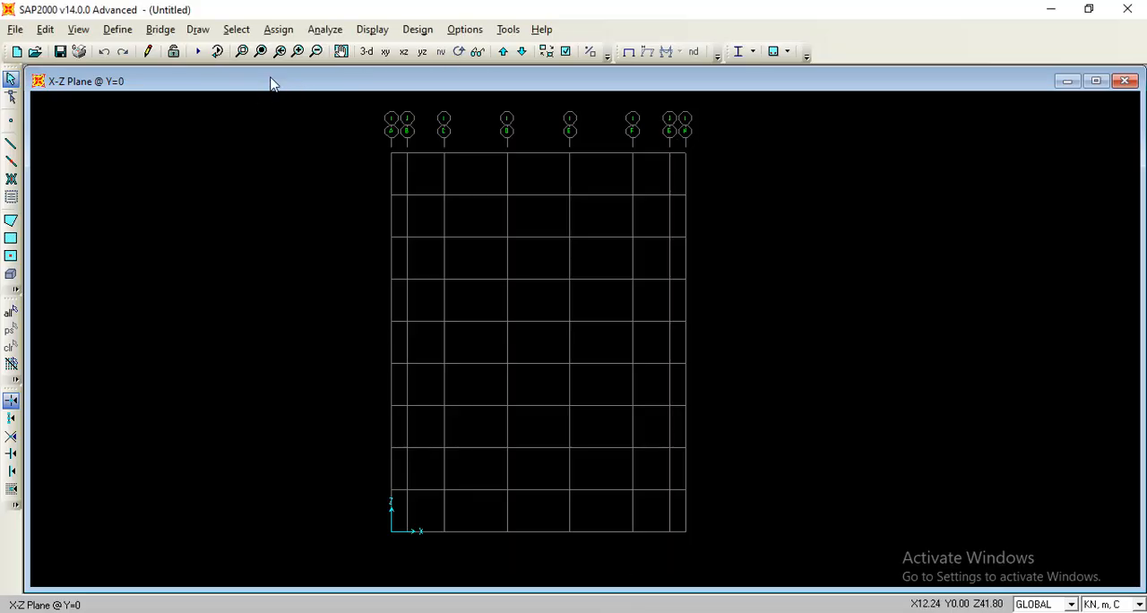
click(14, 146)
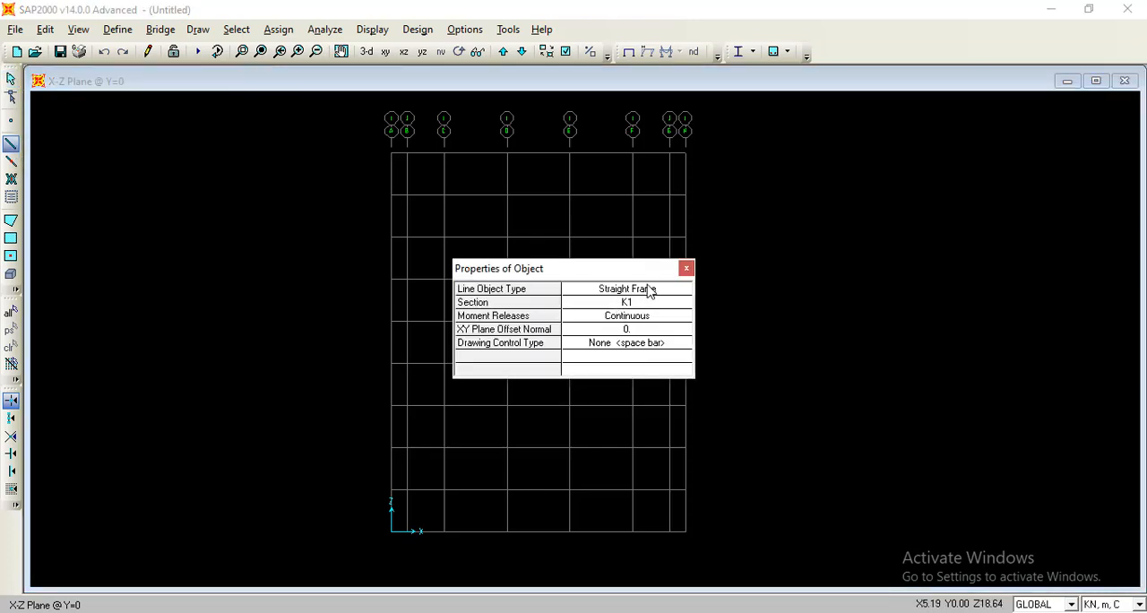
click(646, 292)
click(682, 292)
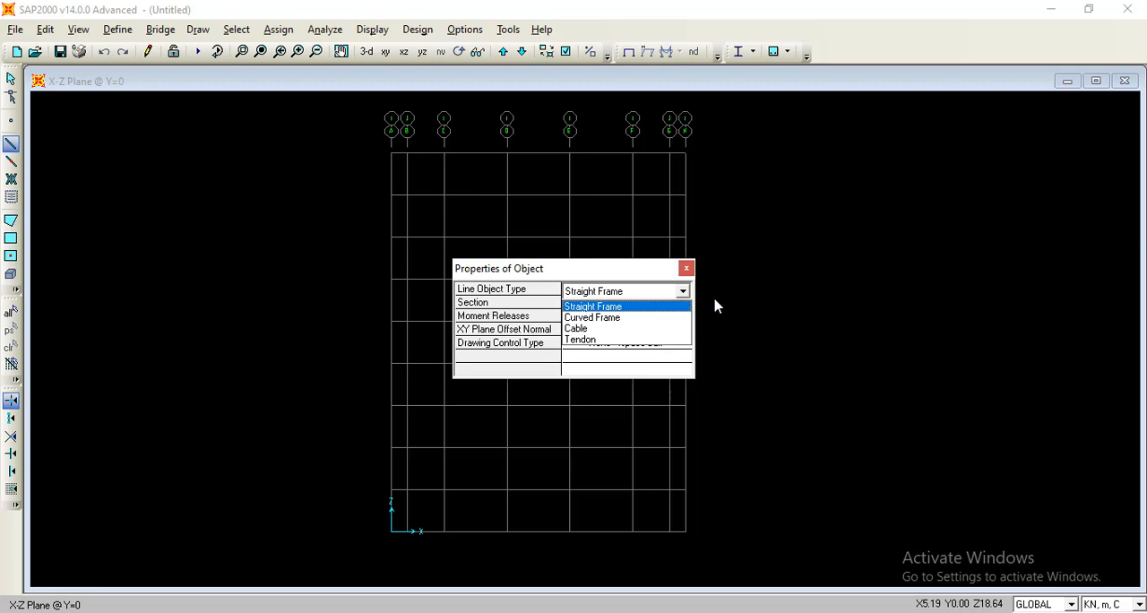
click(722, 299)
click(679, 305)
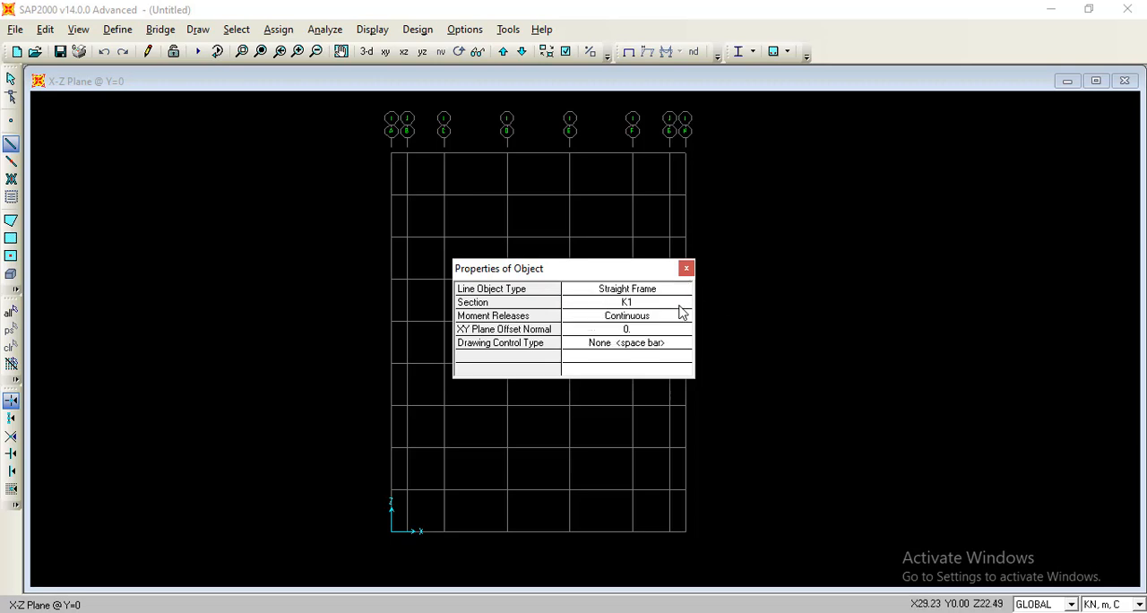
click(683, 305)
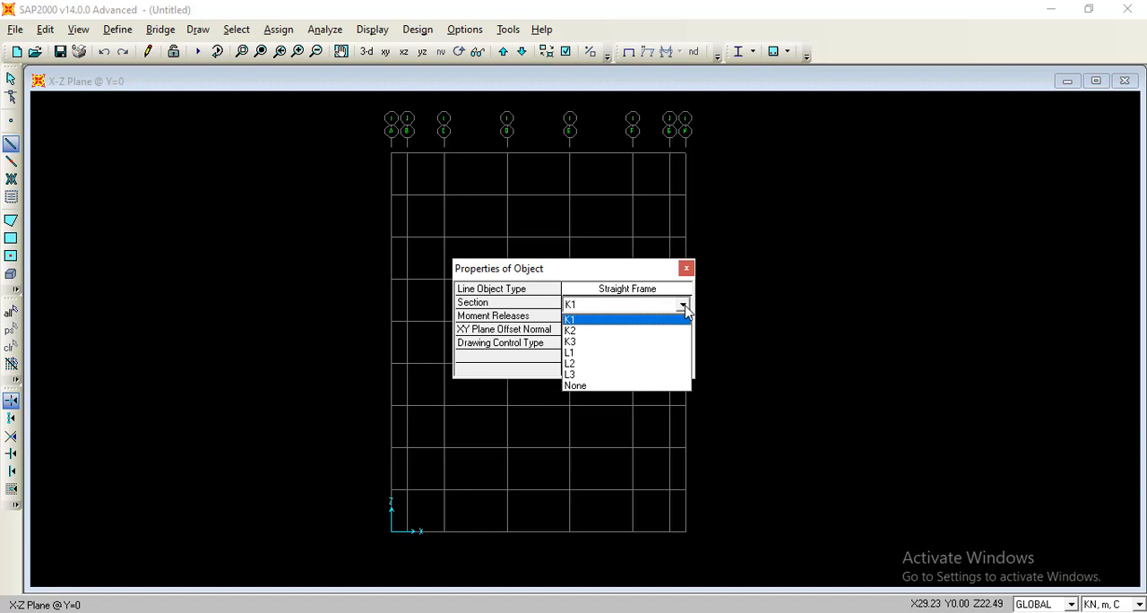
click(583, 359)
click(678, 321)
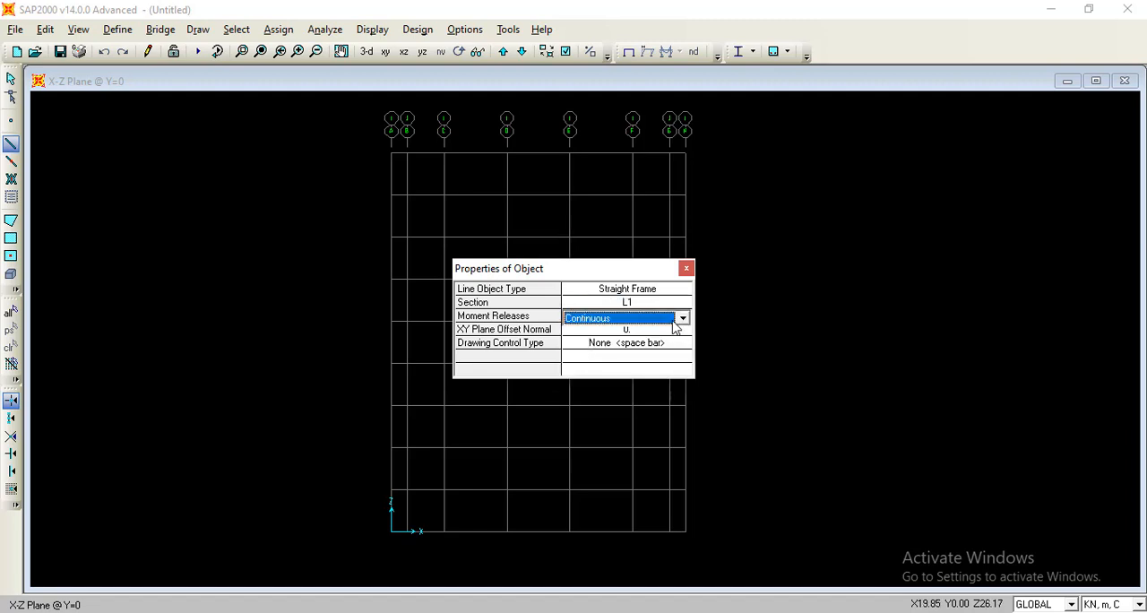
click(681, 319)
click(681, 320)
Draw L1 beams at the first-storey level (Z=4 m) between grids A–B and G–H.
click(392, 490)
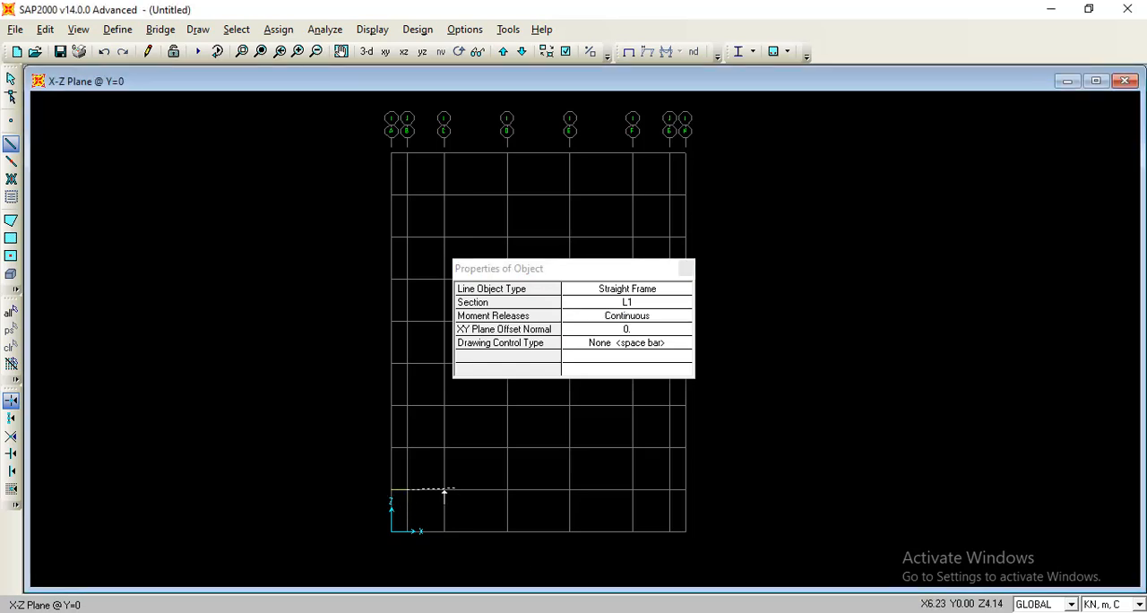
right_click(408, 499)
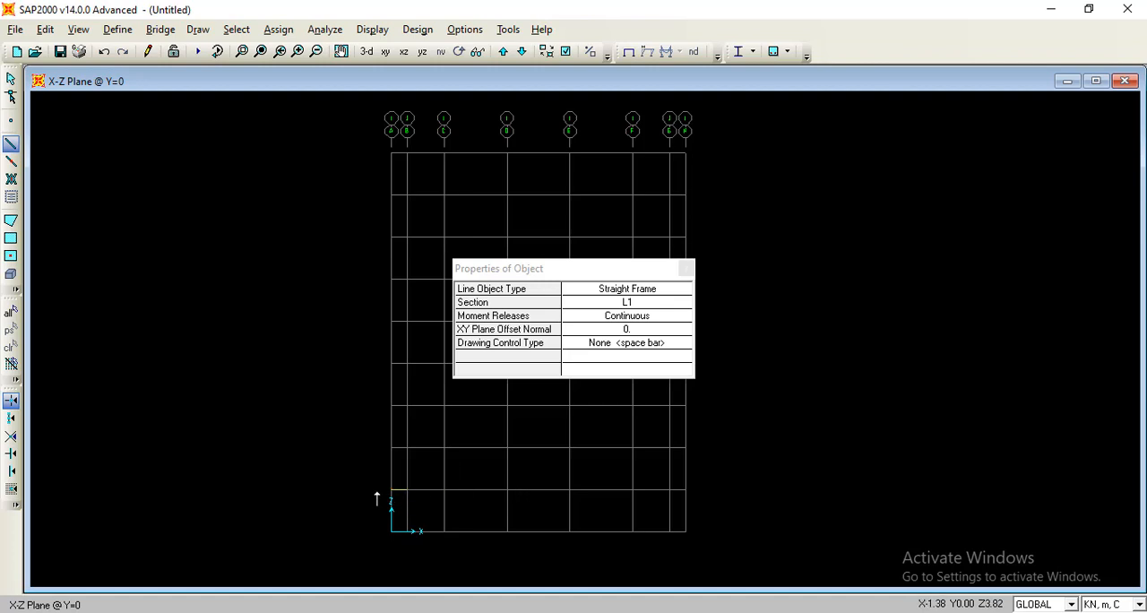
click(669, 489)
click(686, 489)
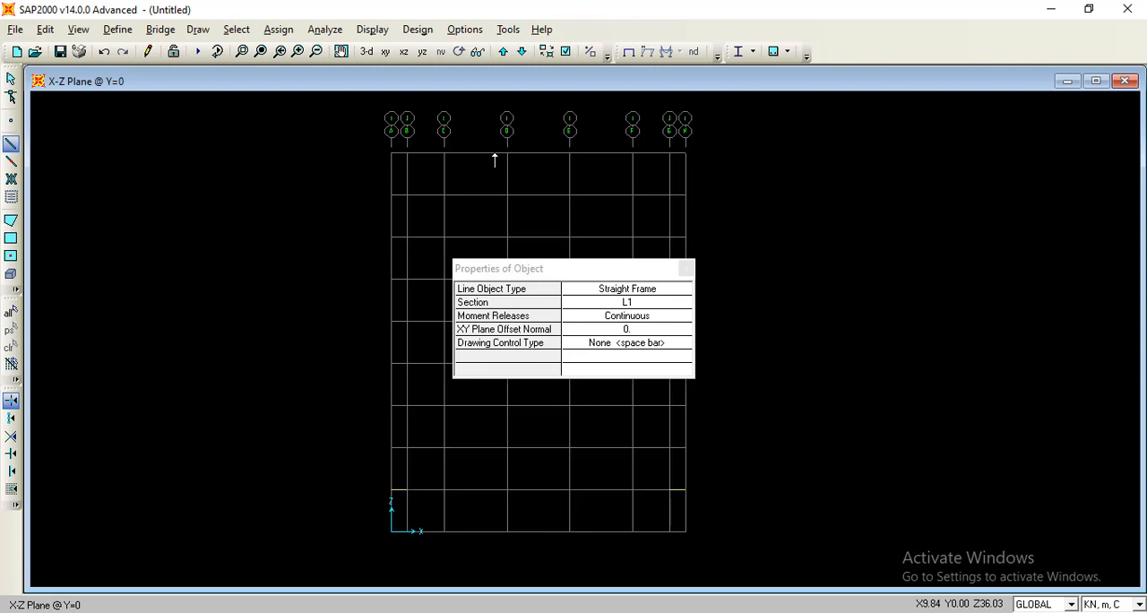
Draw L2 beams at the first-storey level (Z=4 m) between grids B–C and F–G.
click(660, 306)
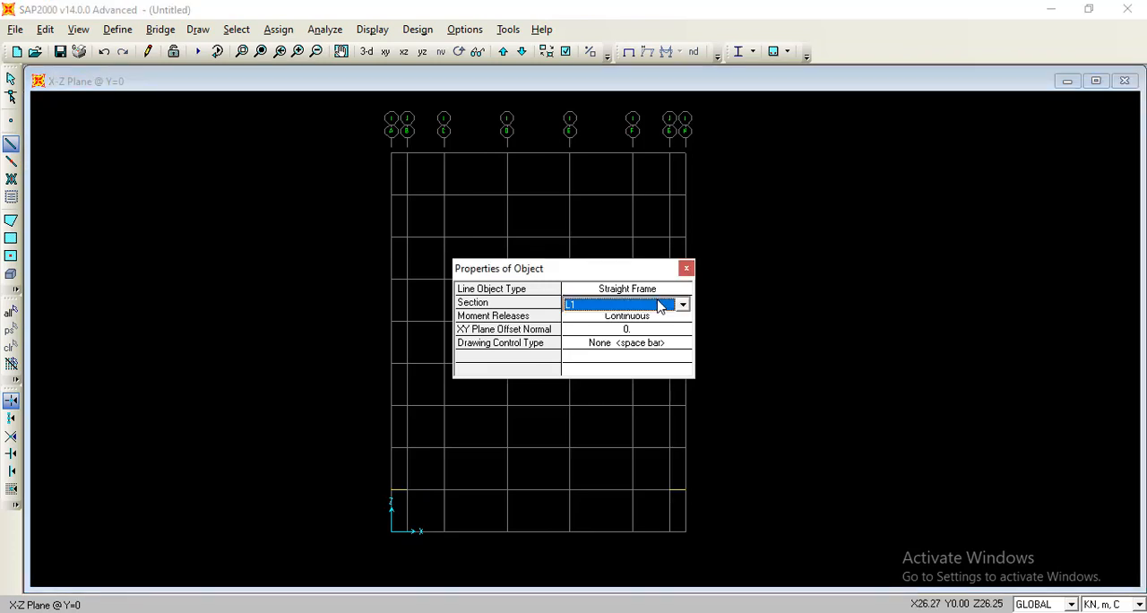
click(676, 306)
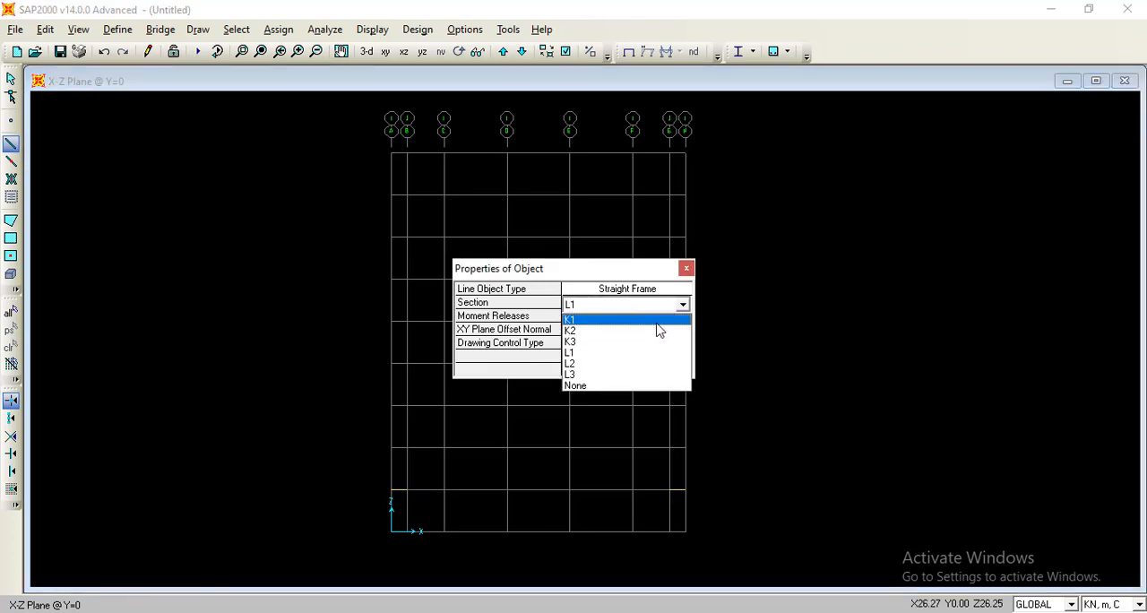
click(616, 364)
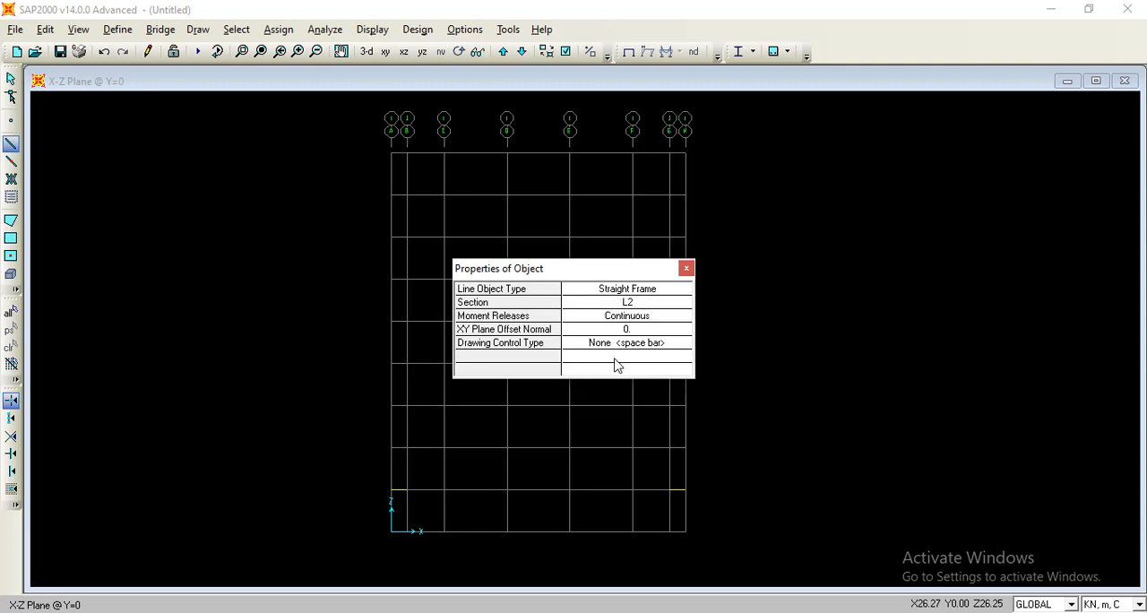
click(410, 492)
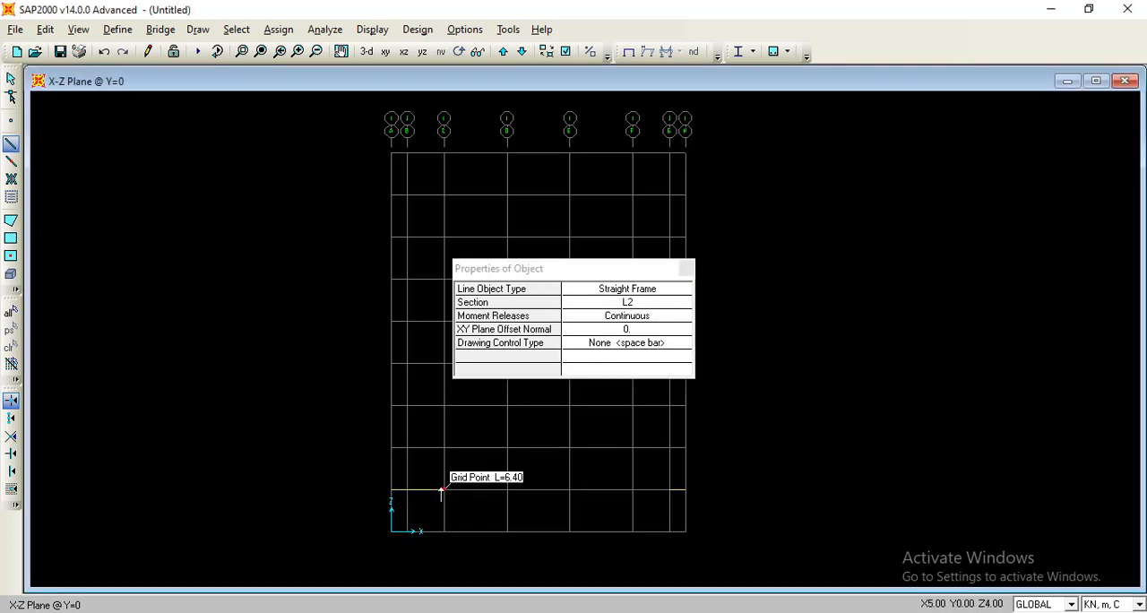
right_click(441, 488)
click(625, 492)
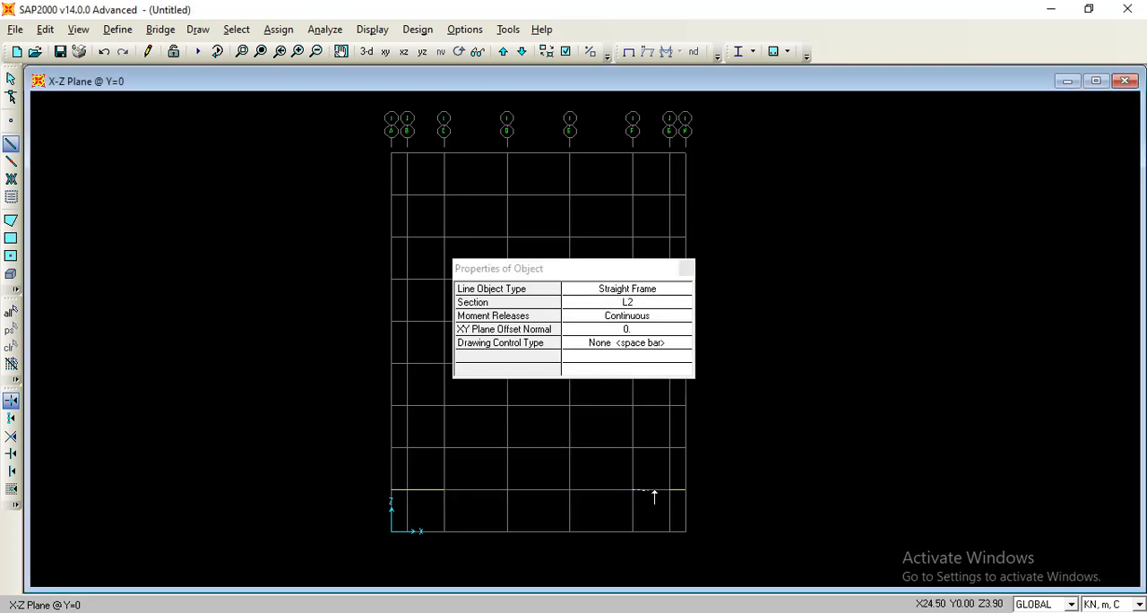
Draw L3 beams at the first-storey level (Z=4 m) across the three bays from grid C to grid F.
click(645, 303)
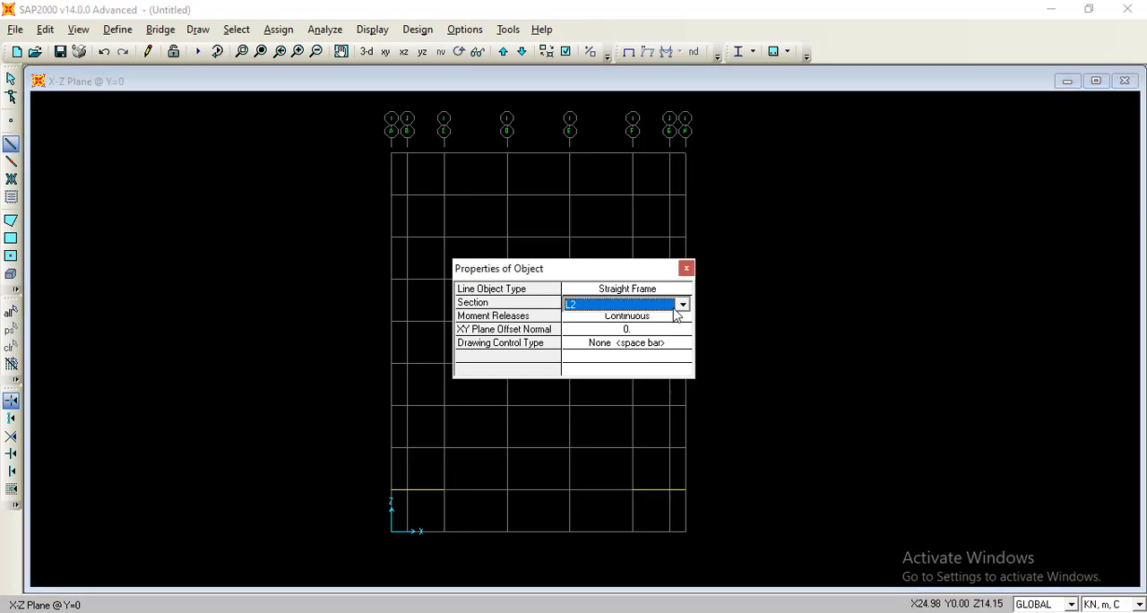
click(681, 305)
click(627, 375)
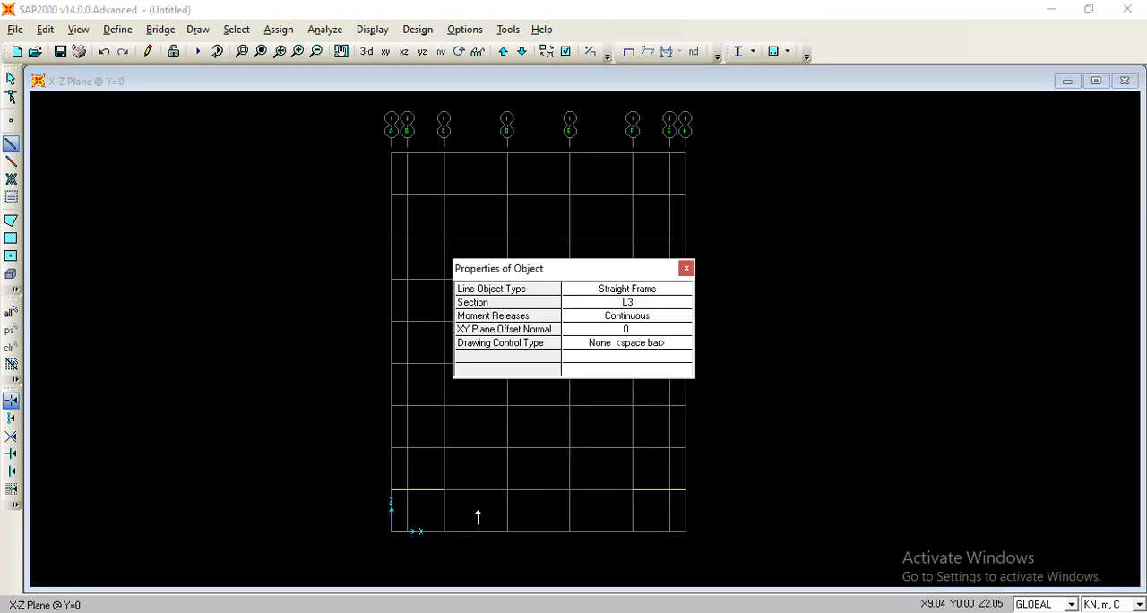
click(446, 491)
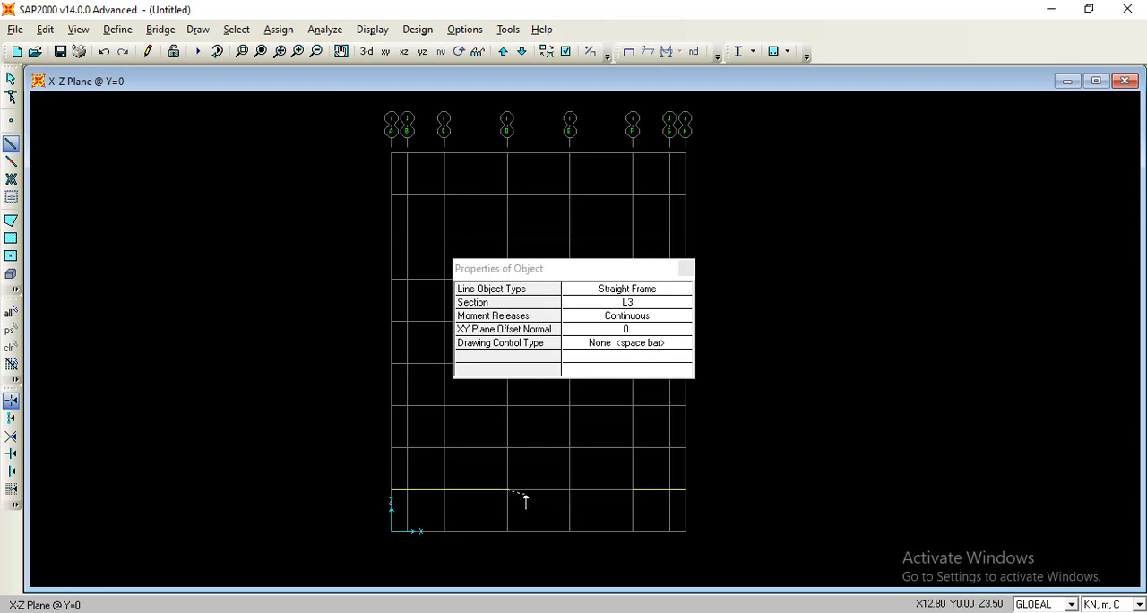
click(575, 485)
click(636, 489)
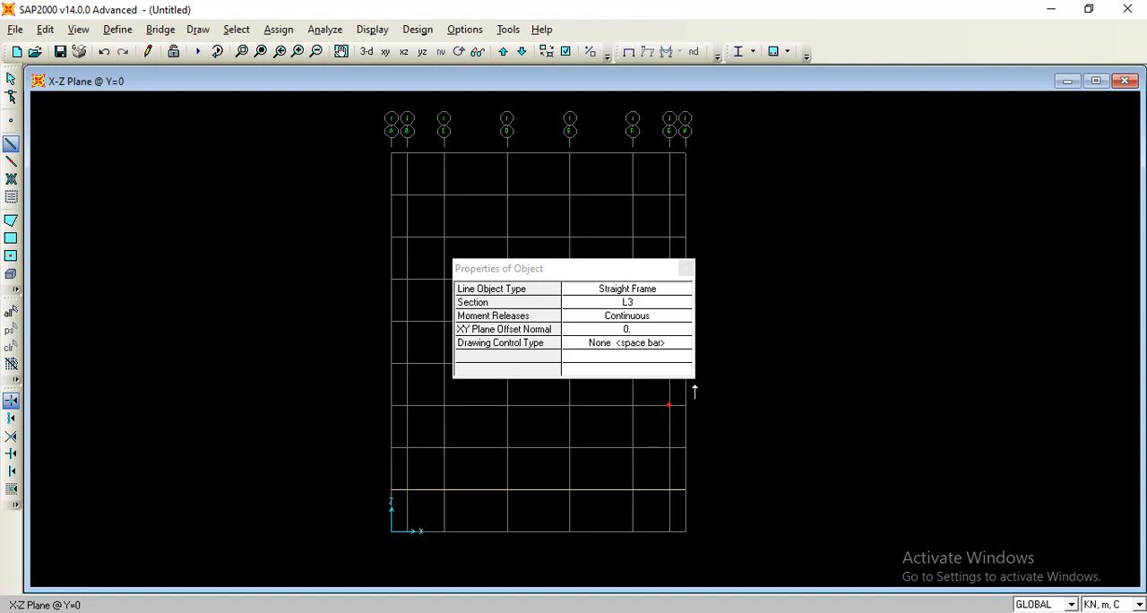
key(Escape)
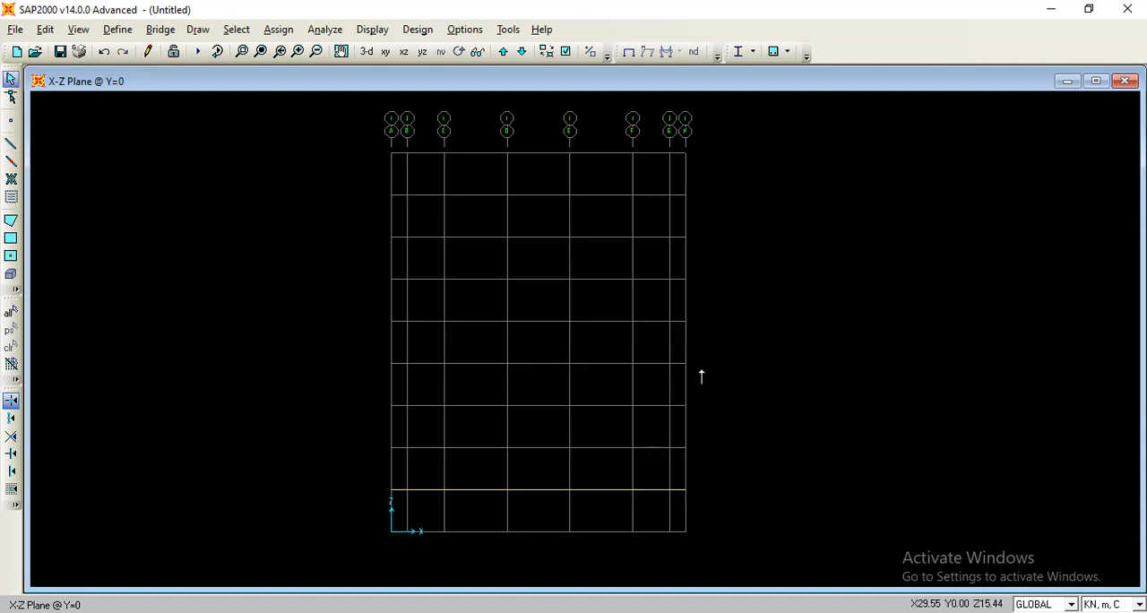
Draw first-storey K1 columns from the base up to Z=4 m on each grid line from B to G.
click(14, 149)
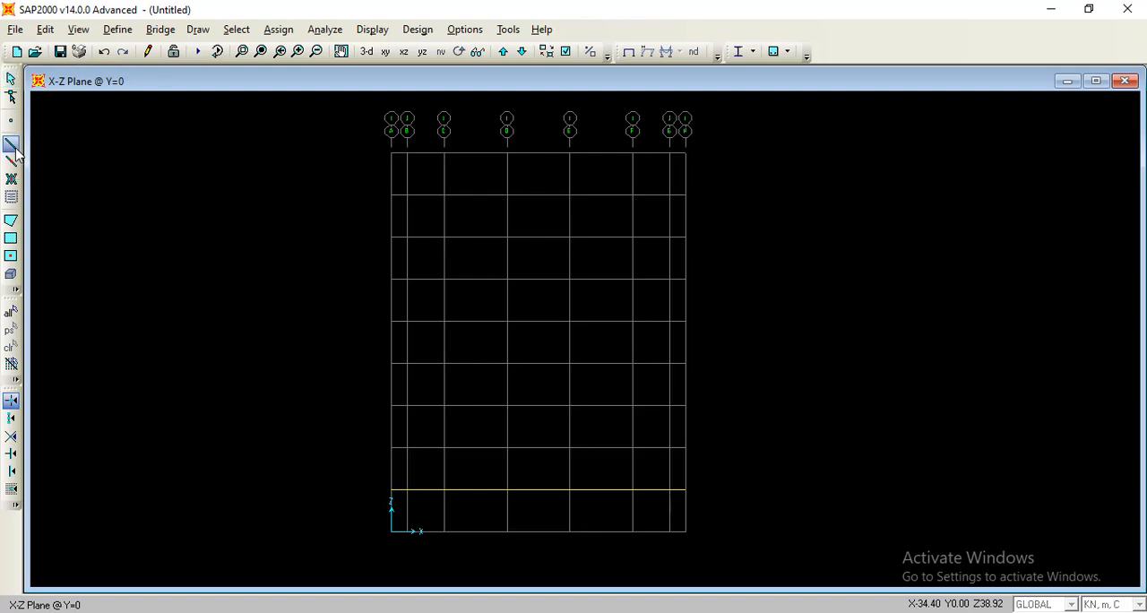
click(614, 302)
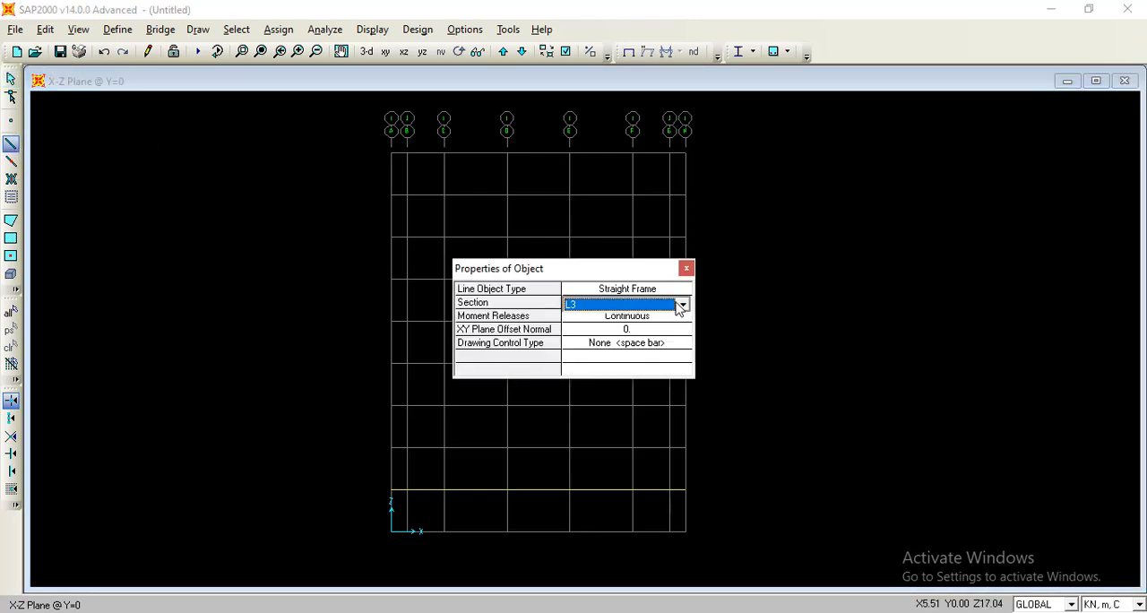
click(685, 303)
click(650, 326)
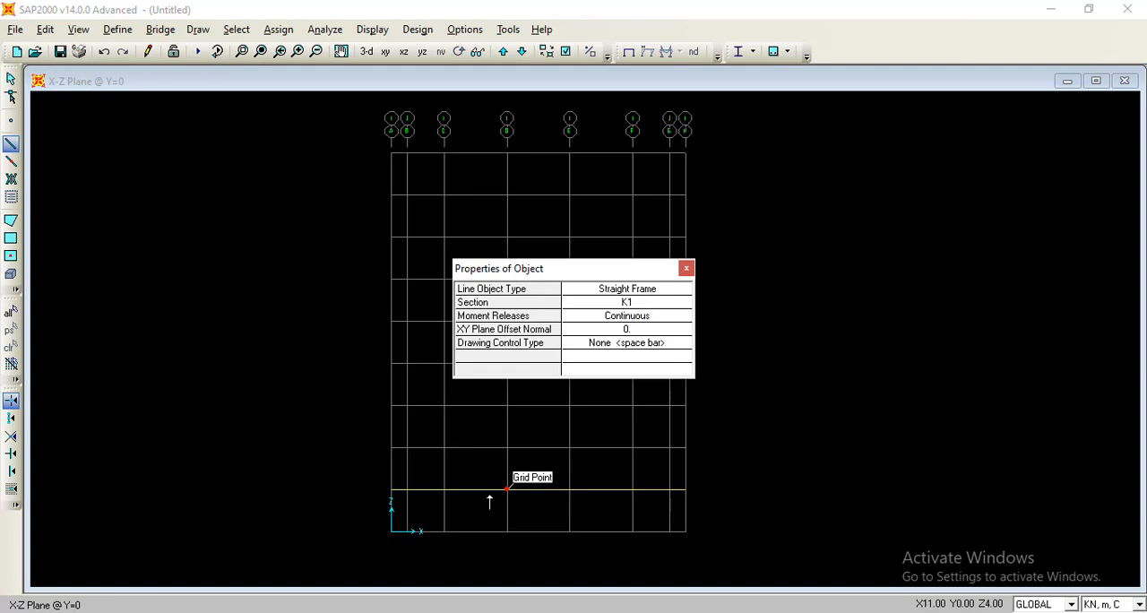
click(407, 530)
right_click(404, 490)
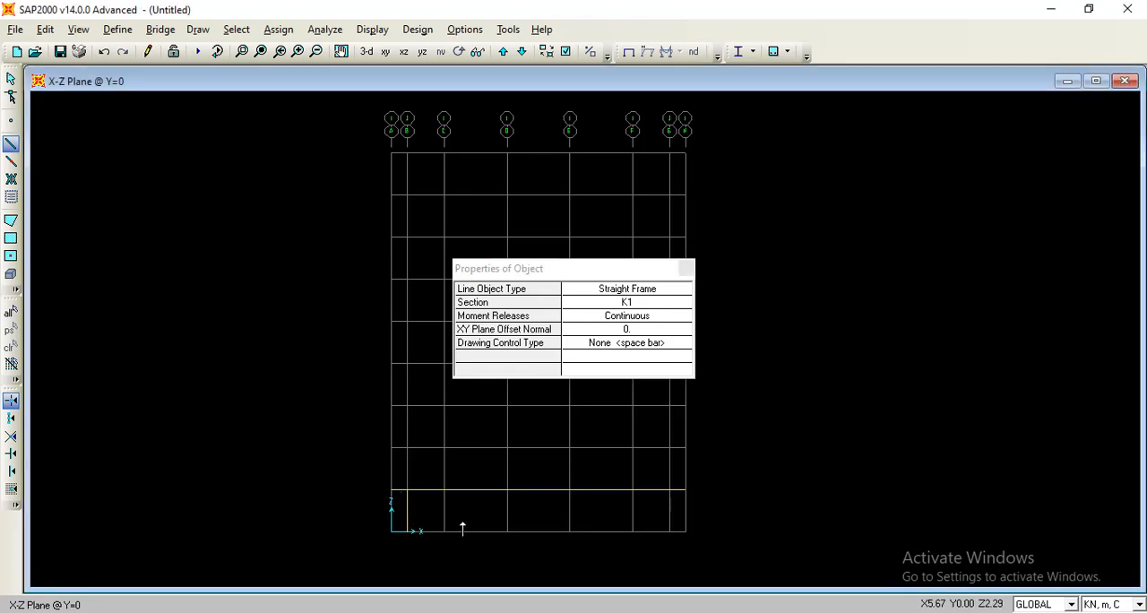
click(451, 532)
click(447, 491)
right_click(447, 491)
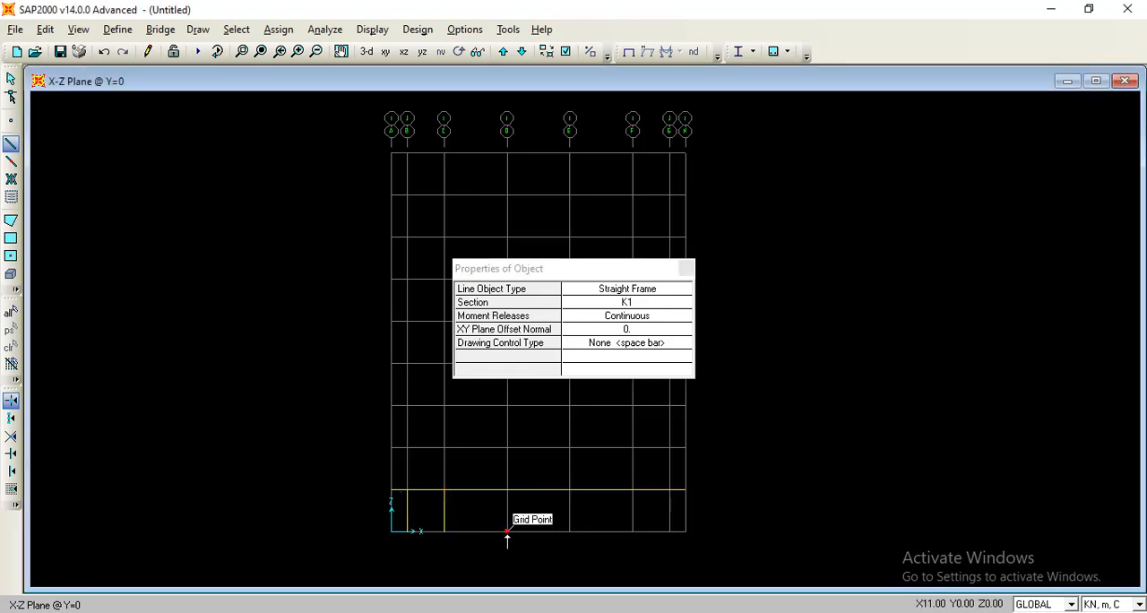
click(507, 531)
click(507, 490)
right_click(507, 490)
click(570, 532)
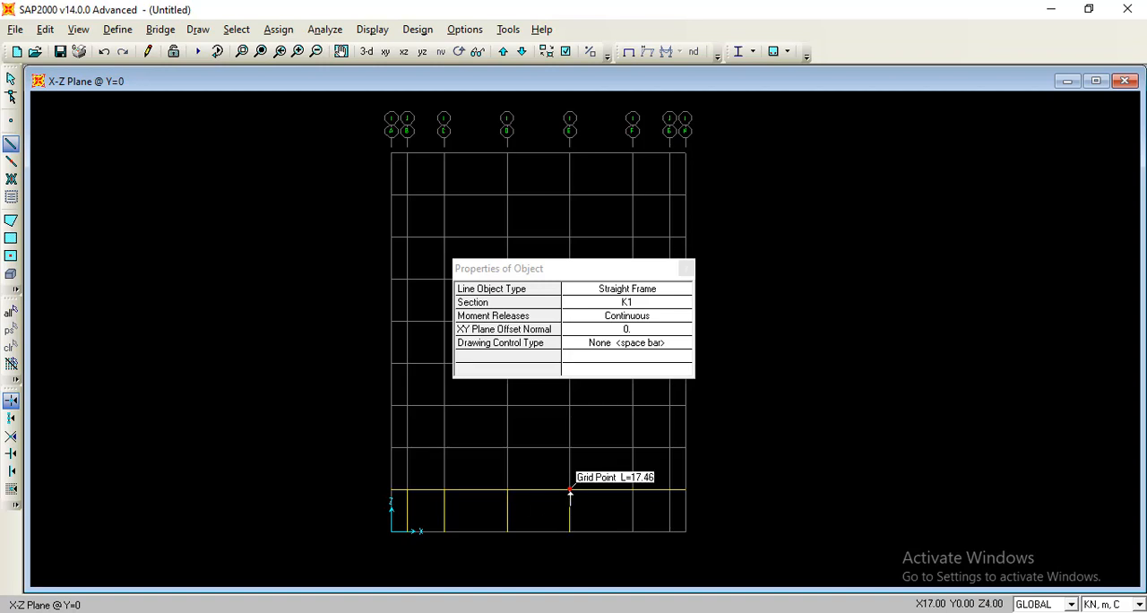
click(570, 490)
right_click(570, 490)
click(632, 531)
click(633, 490)
right_click(633, 490)
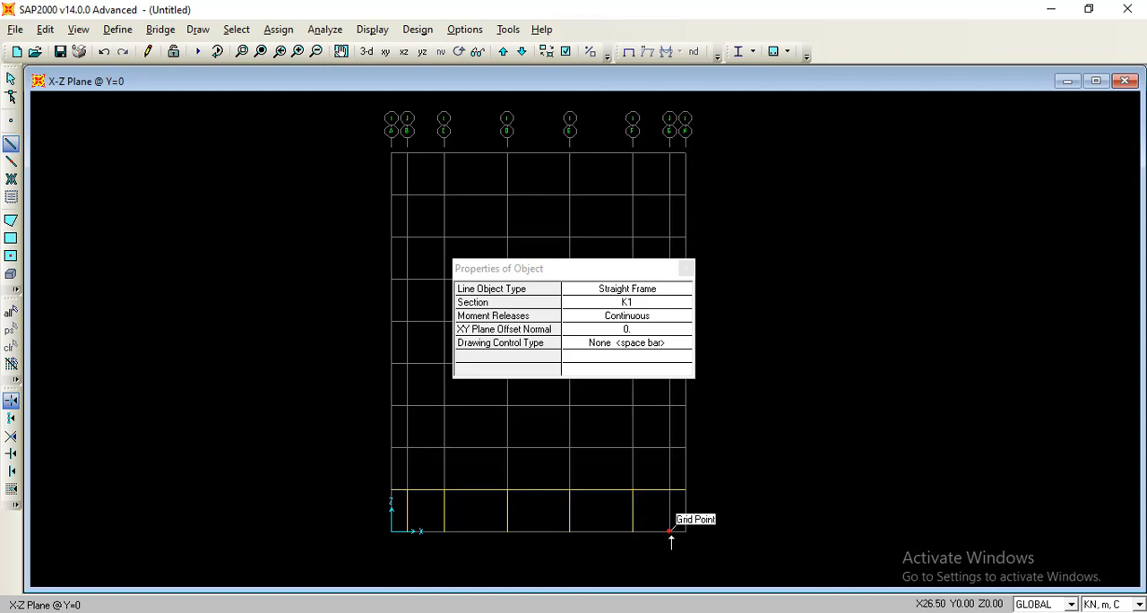
click(669, 532)
click(669, 490)
right_click(669, 490)
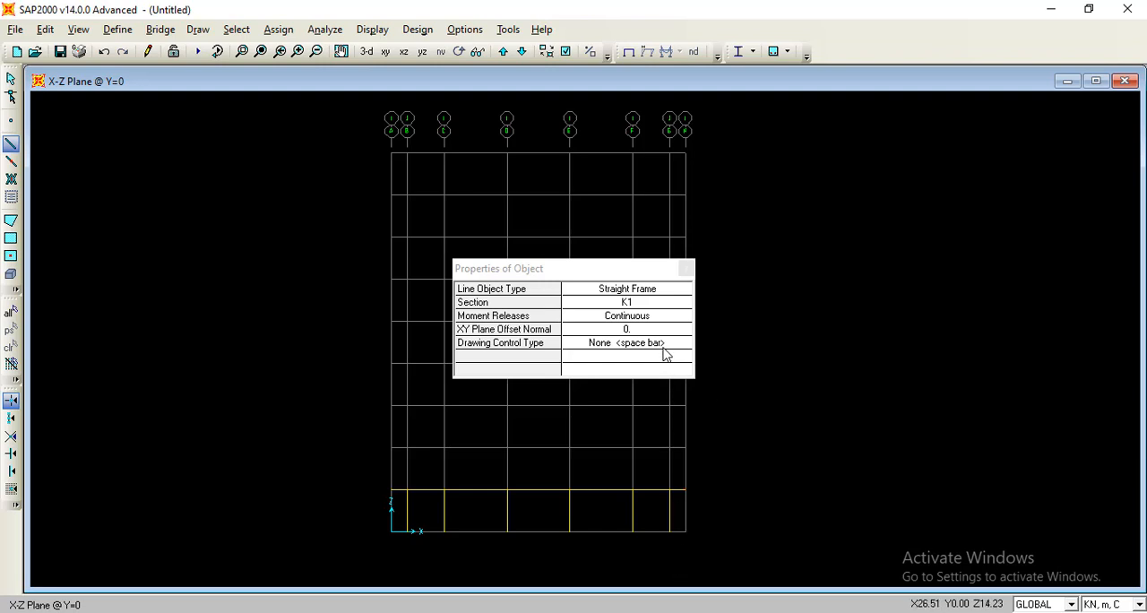
key(Escape)
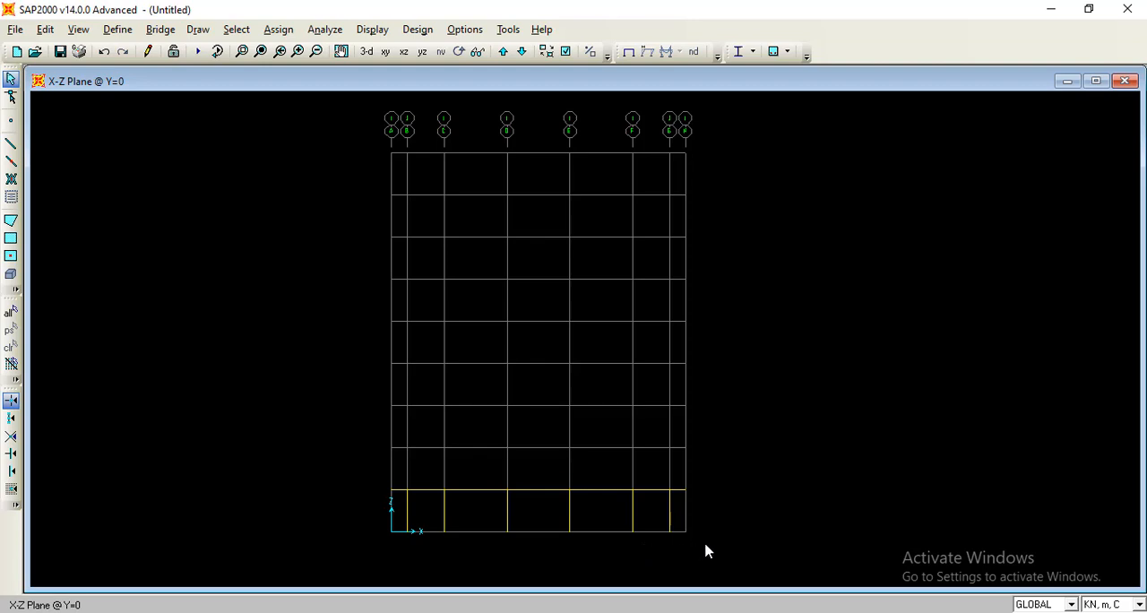
Replicate all first-storey beams and columns linearly with dz 4 m and number 9.
drag(705, 544, 707, 545)
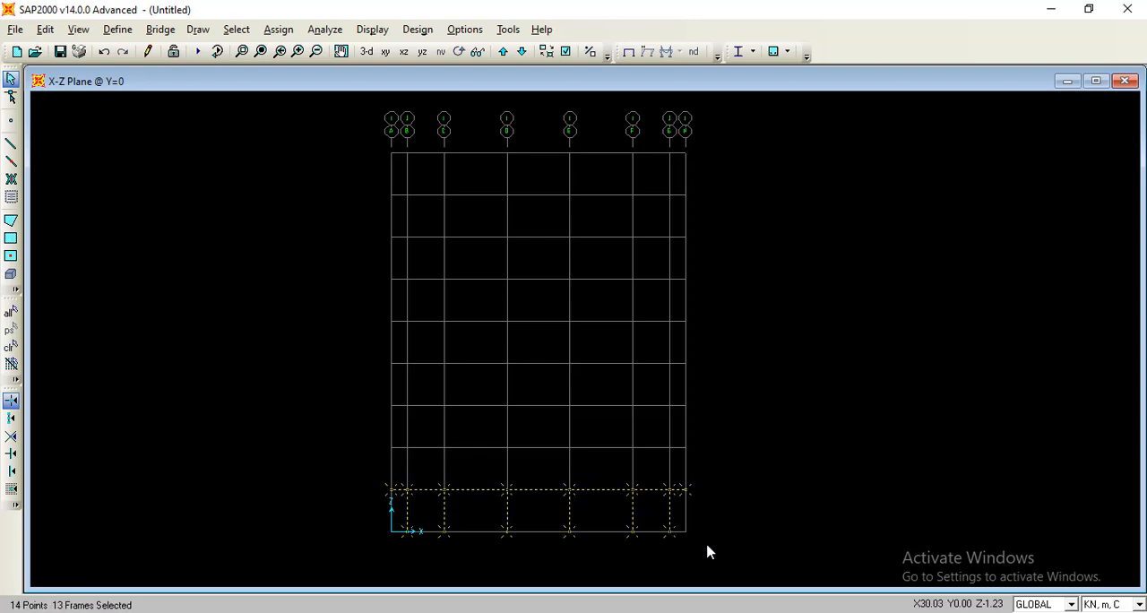
click(44, 30)
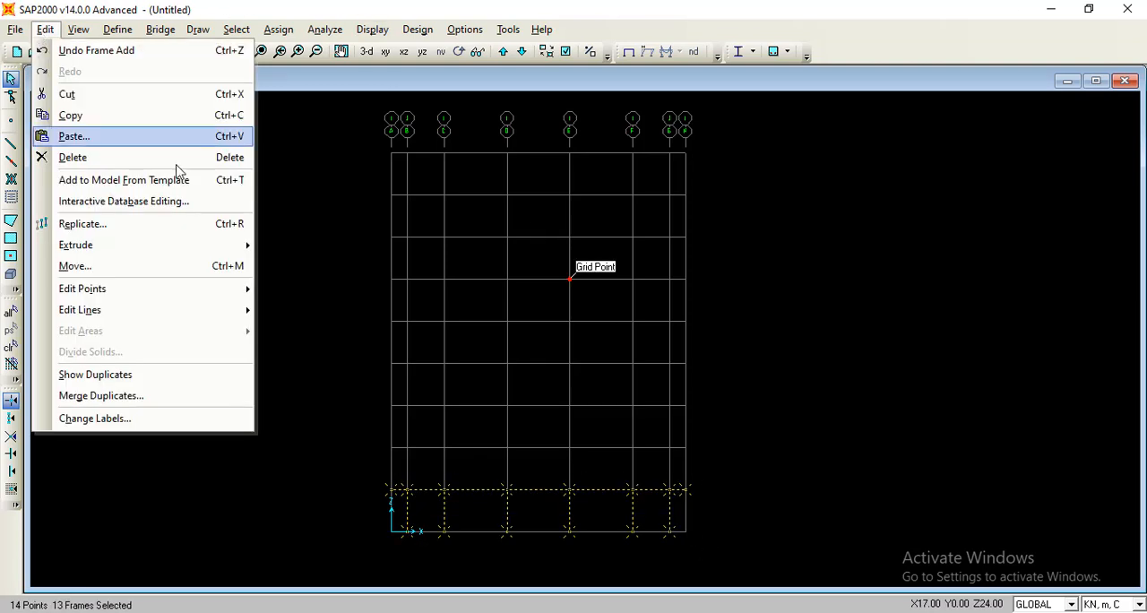
click(225, 223)
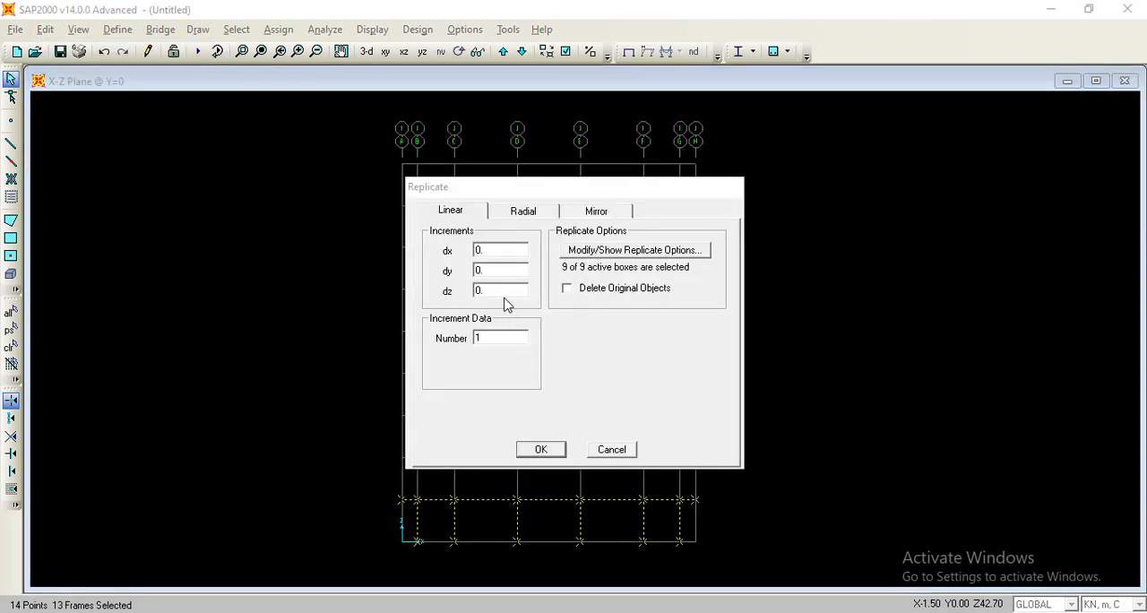
double_click(502, 292)
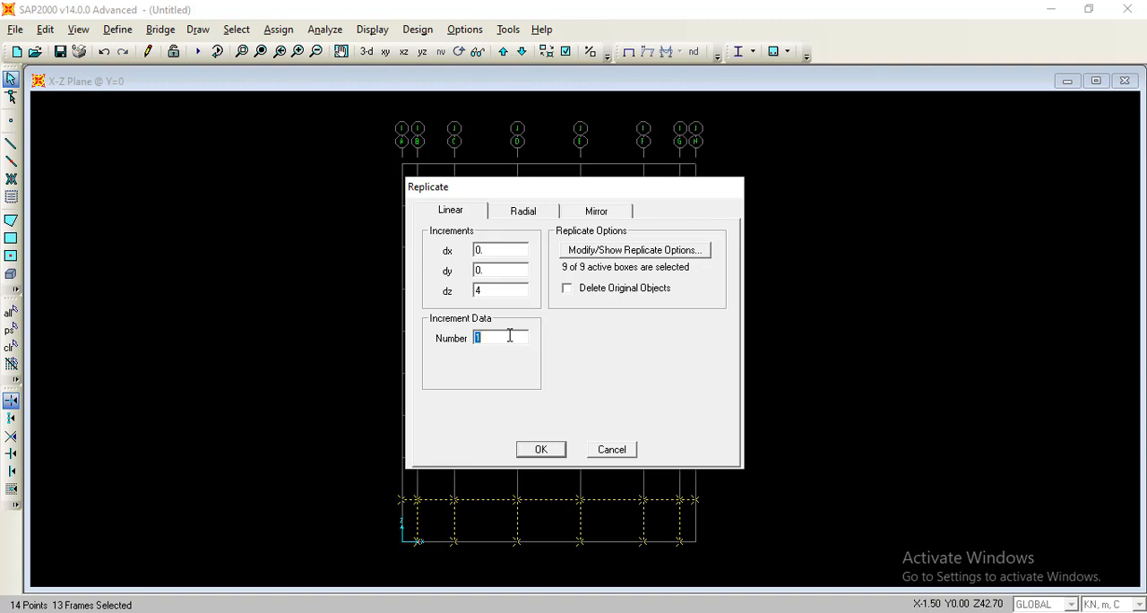
click(559, 449)
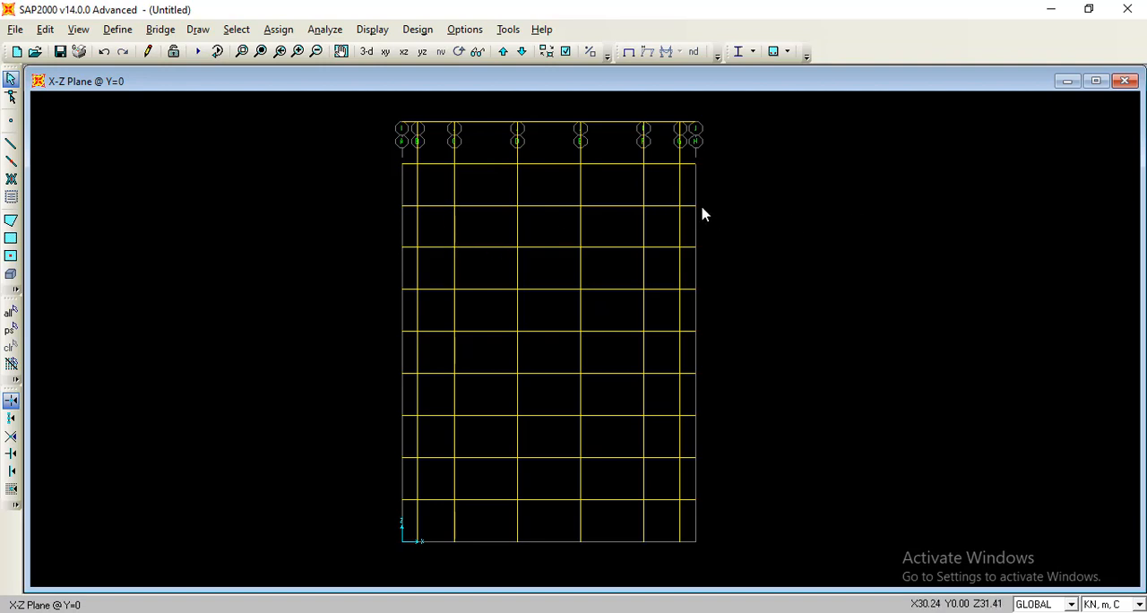
Add a Z grid line Z11 at ordinate 40 m to the GLOBAL grid system.
right_click(758, 176)
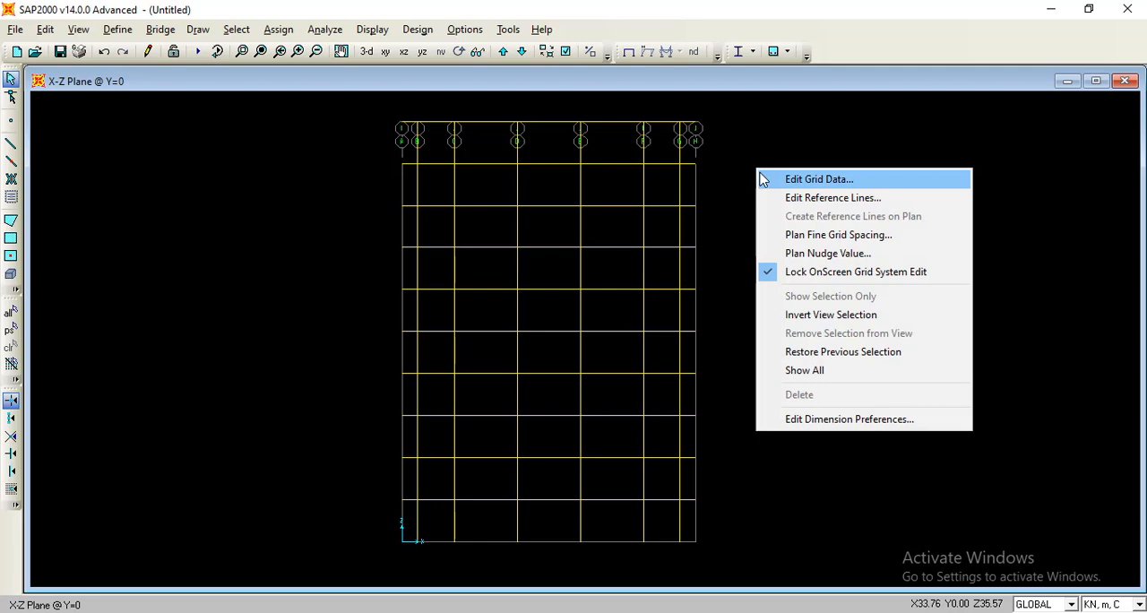
click(762, 179)
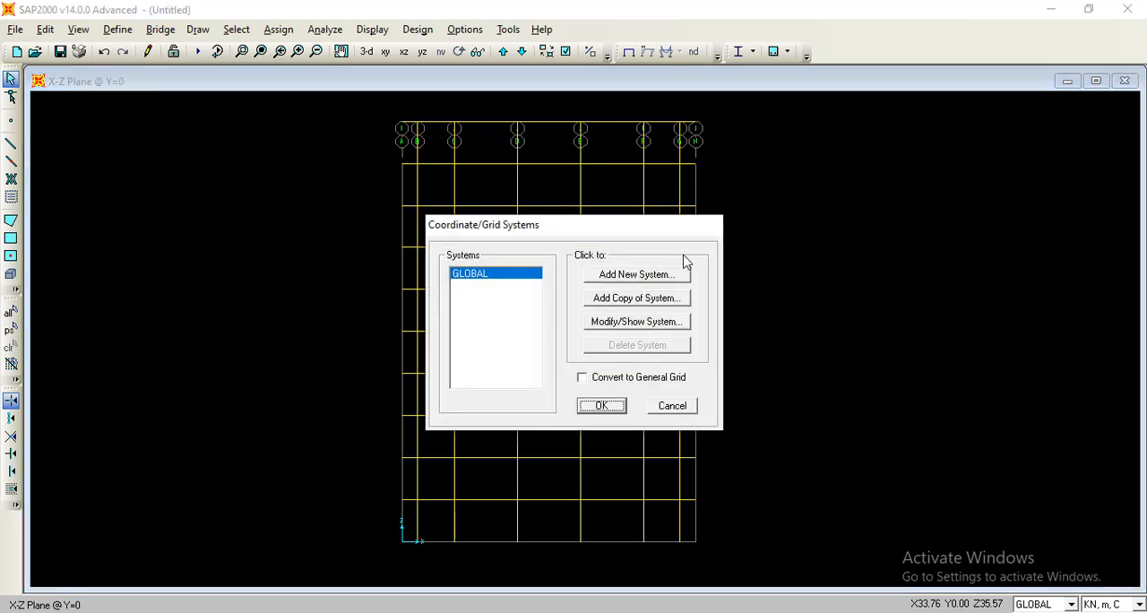
click(637, 322)
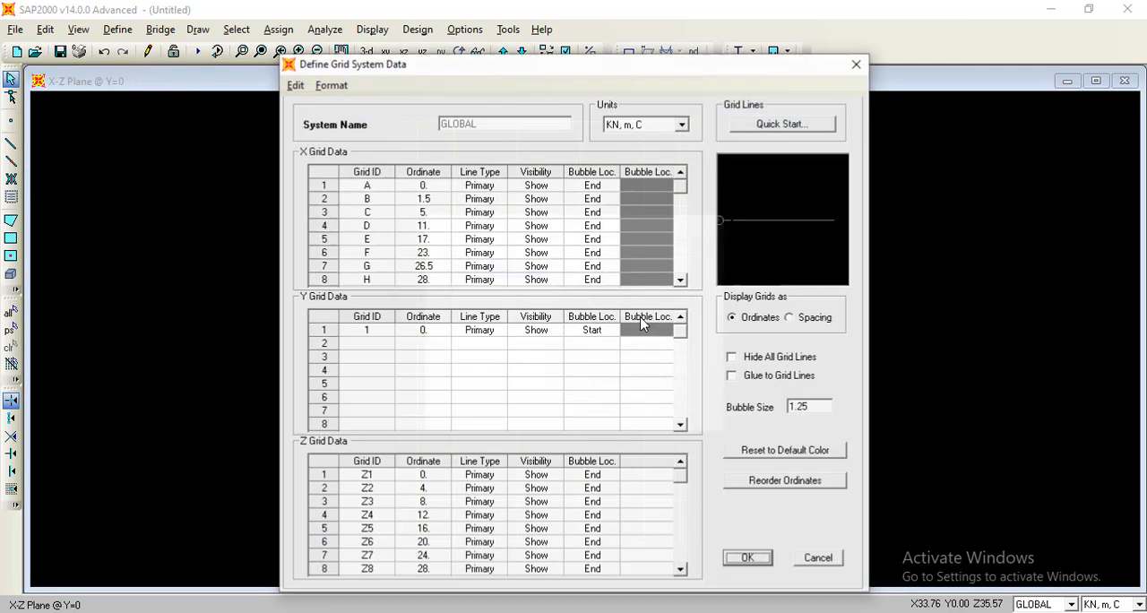
drag(683, 503, 683, 557)
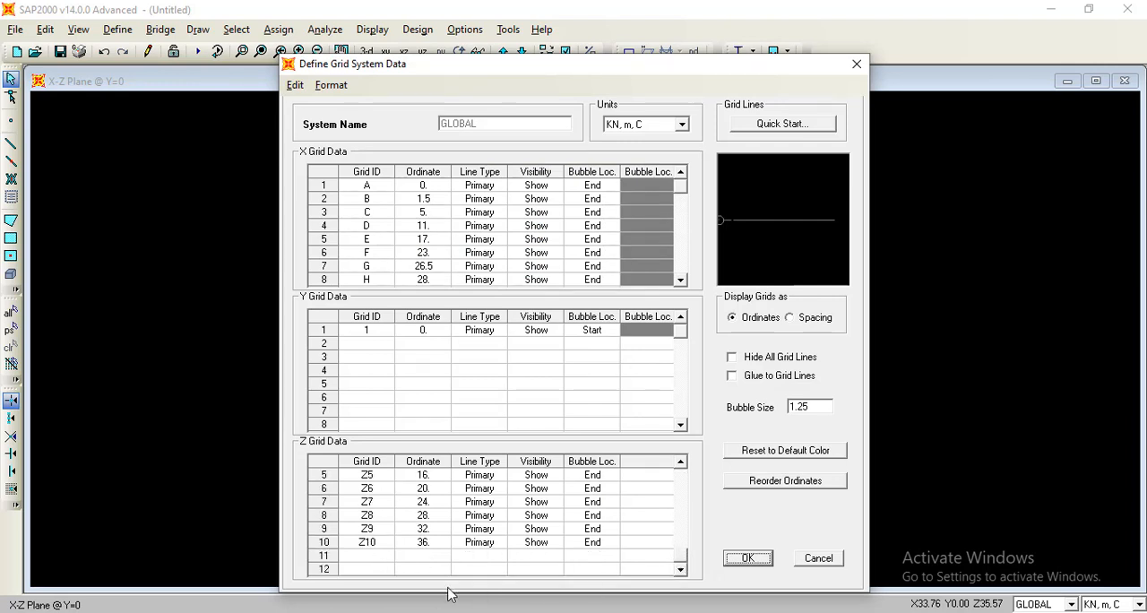
click(369, 556)
text(Z11)
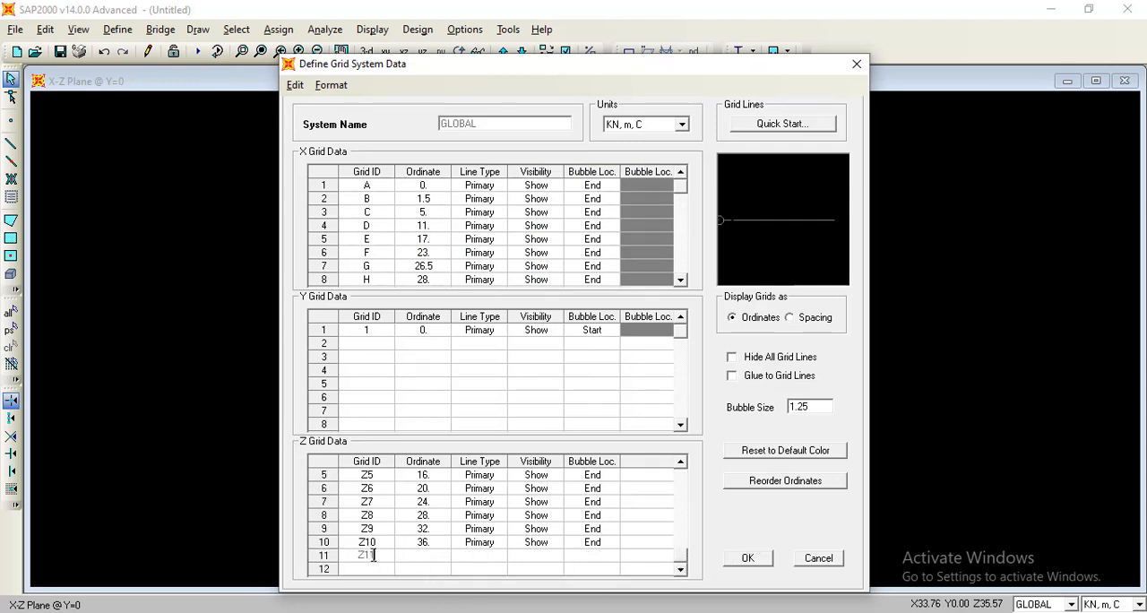
click(418, 557)
text(40)
Copy Z10's Primary line type, Show visibility and End bubble location to grid line Z11, and accept the grid system changes.
click(482, 555)
drag(486, 543, 596, 542)
key(ctrl+c)
click(496, 555)
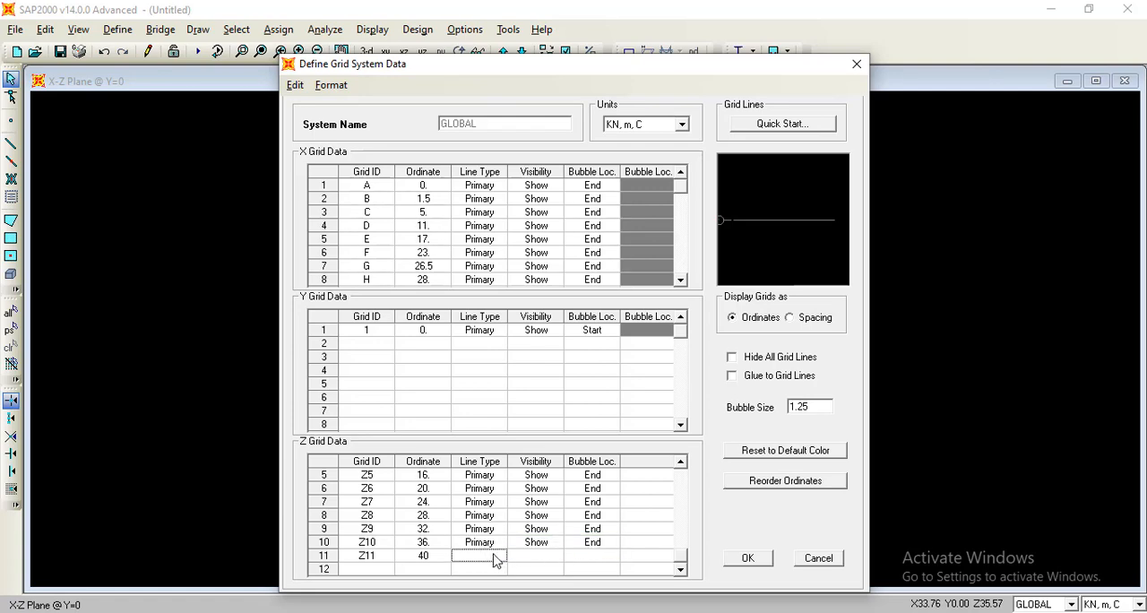
key(ctrl+v)
click(641, 520)
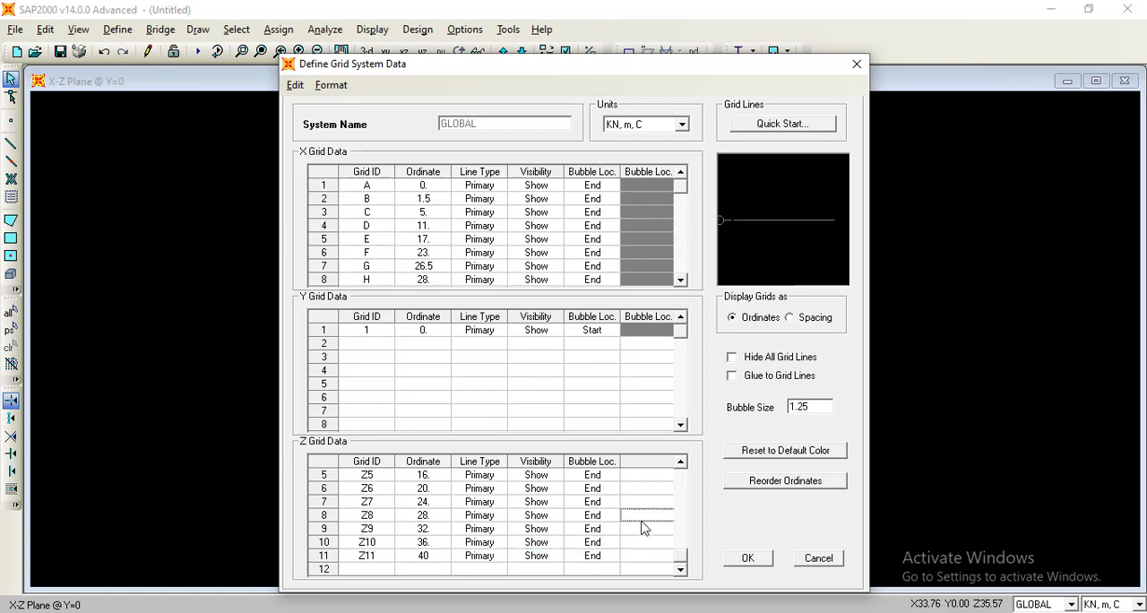
click(745, 557)
click(601, 406)
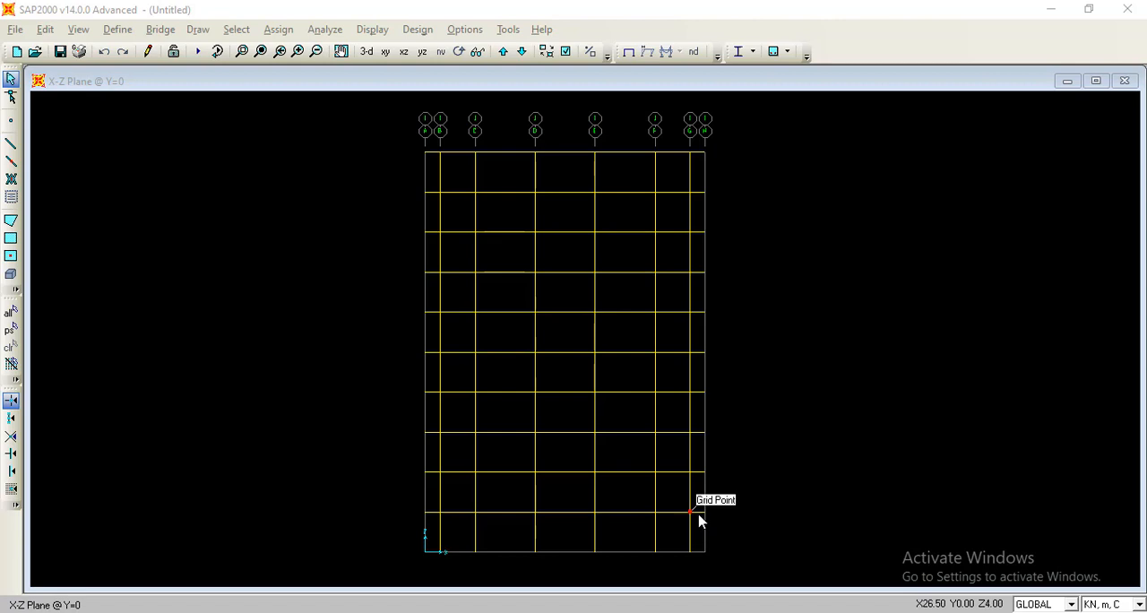
Delete all the columns above Z=12 m on grid lines B to G, keeping the beams.
click(705, 411)
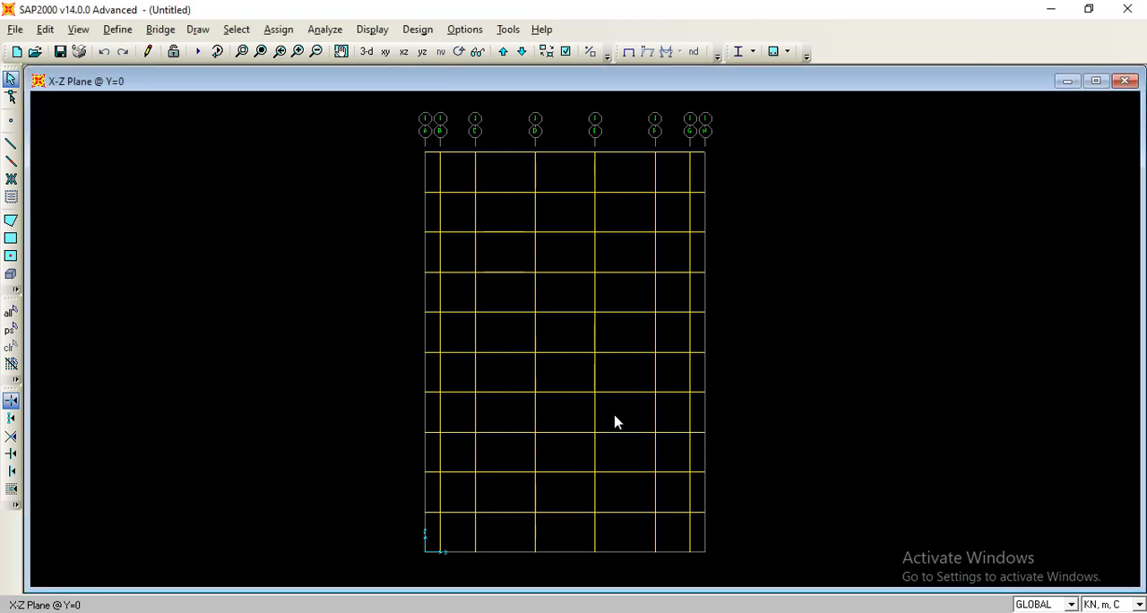
drag(722, 412, 420, 430)
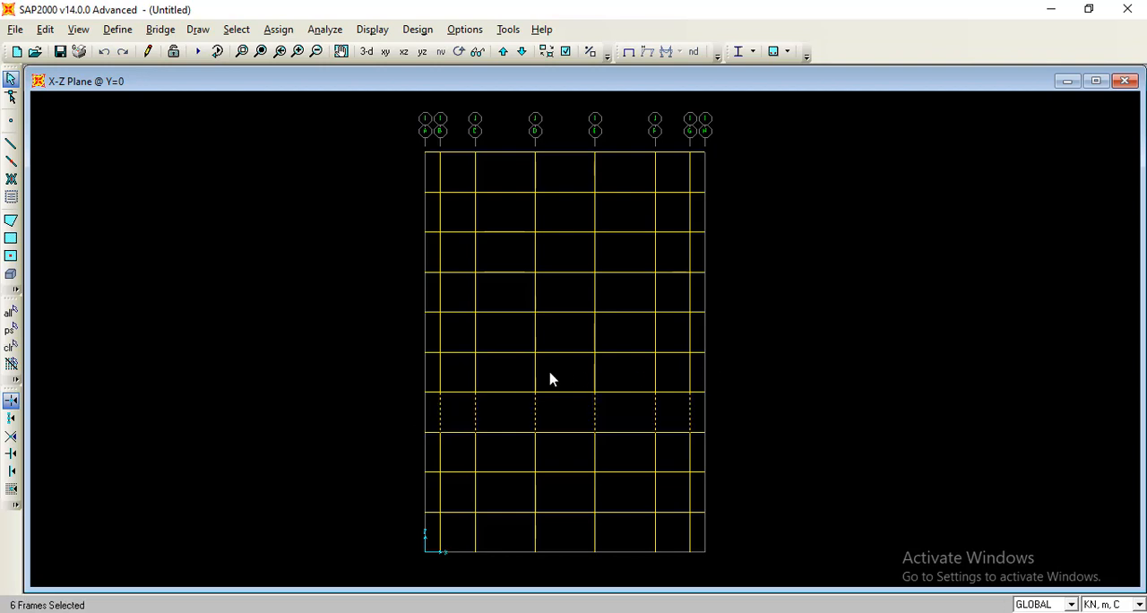
drag(550, 379, 418, 384)
drag(722, 336, 424, 342)
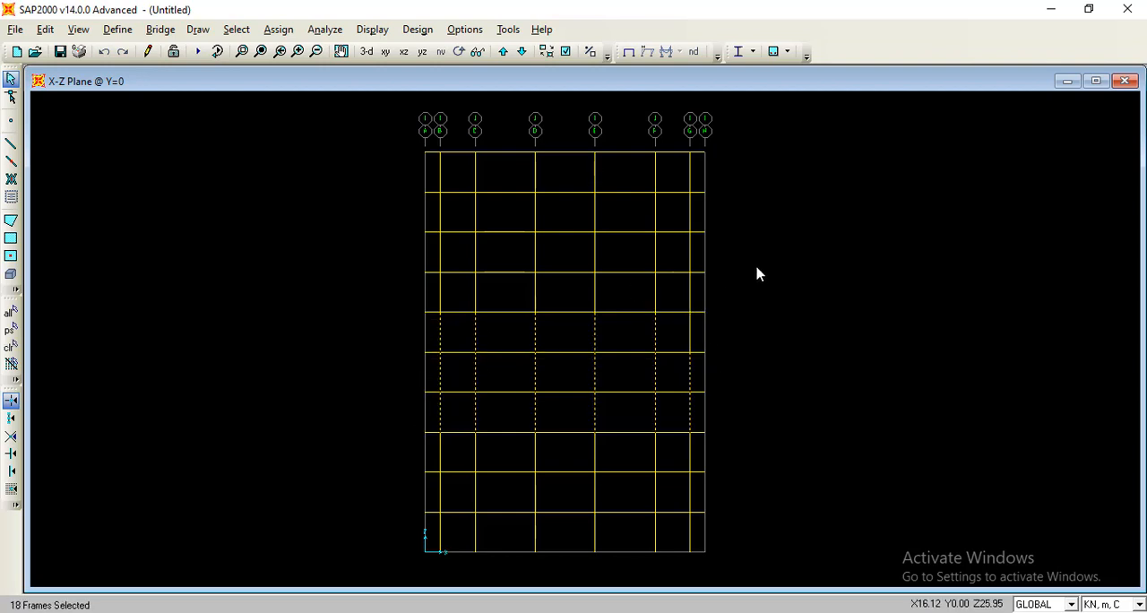
drag(747, 287, 417, 295)
drag(719, 257, 428, 256)
mouse_move(742, 213)
mouse_down()
mouse_move(483, 241)
mouse_move(398, 217)
mouse_up()
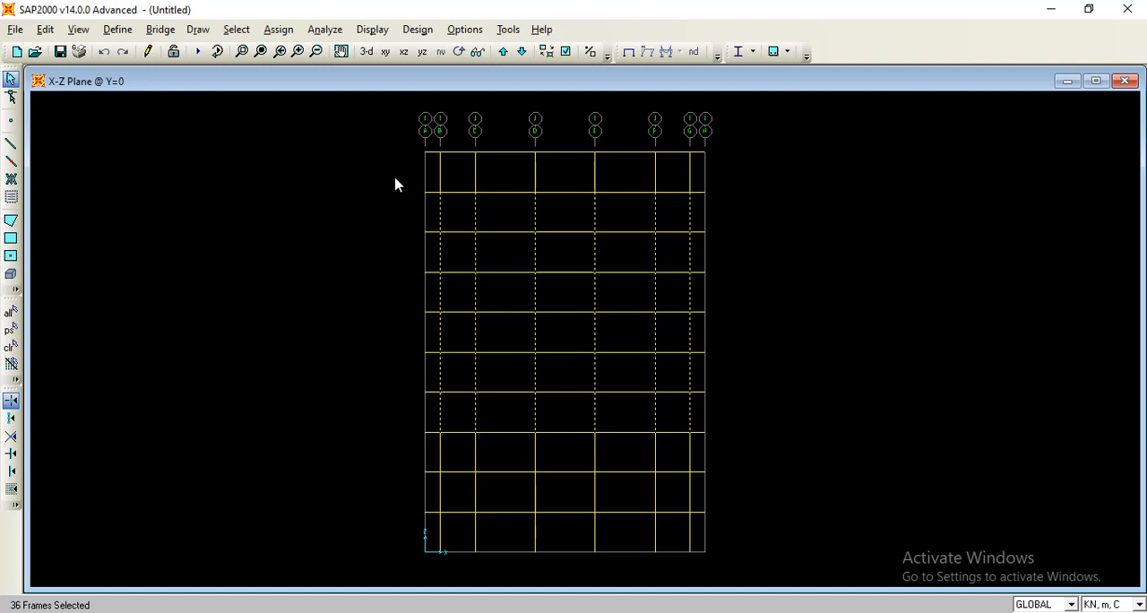
drag(395, 185, 392, 183)
key(Delete)
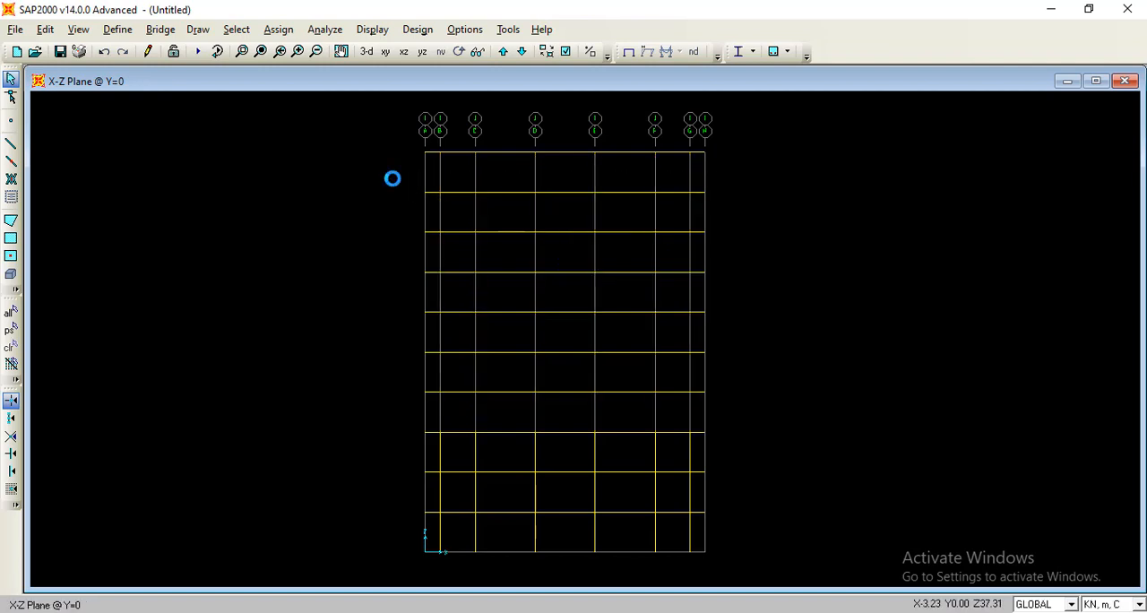
Draw columns with section K2 from Z=12 m to Z=16 m on each grid line from B to G.
click(12, 143)
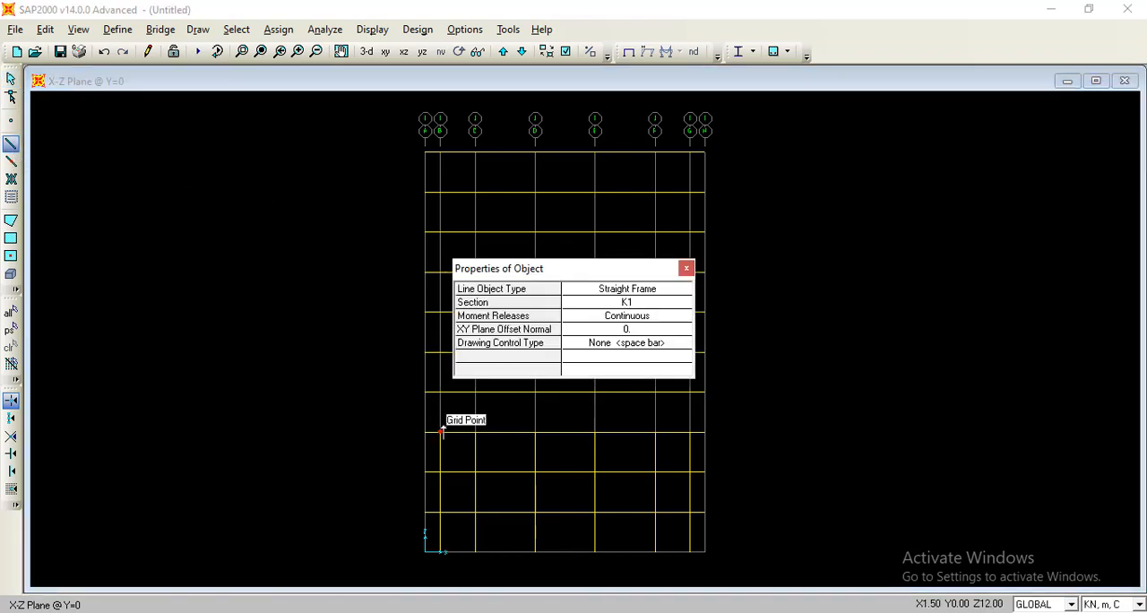
click(613, 305)
click(680, 304)
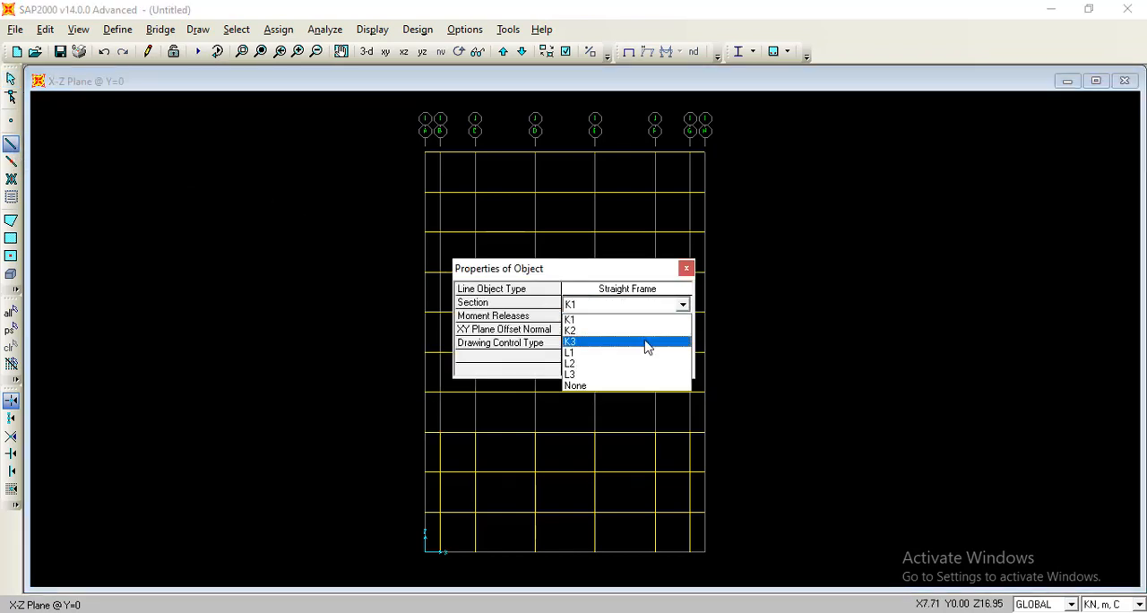
click(646, 333)
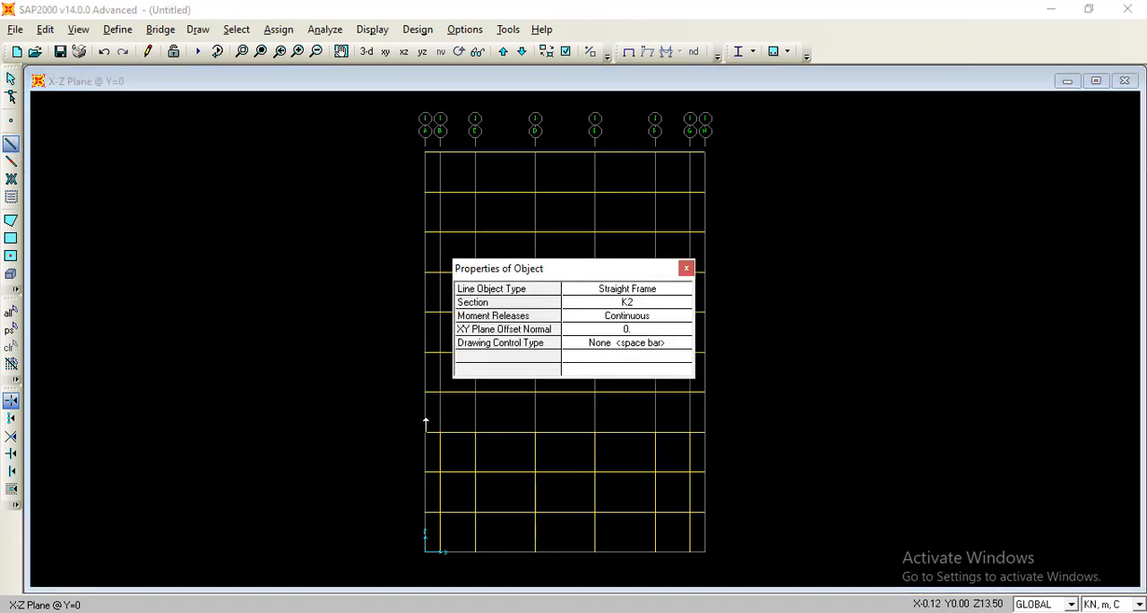
click(439, 433)
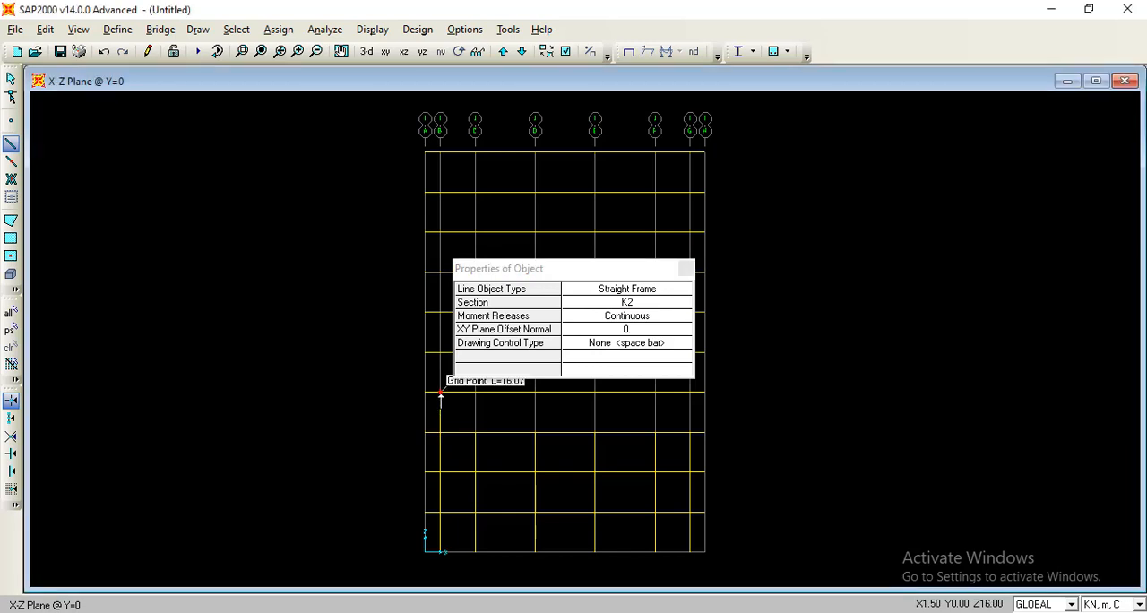
double_click(440, 393)
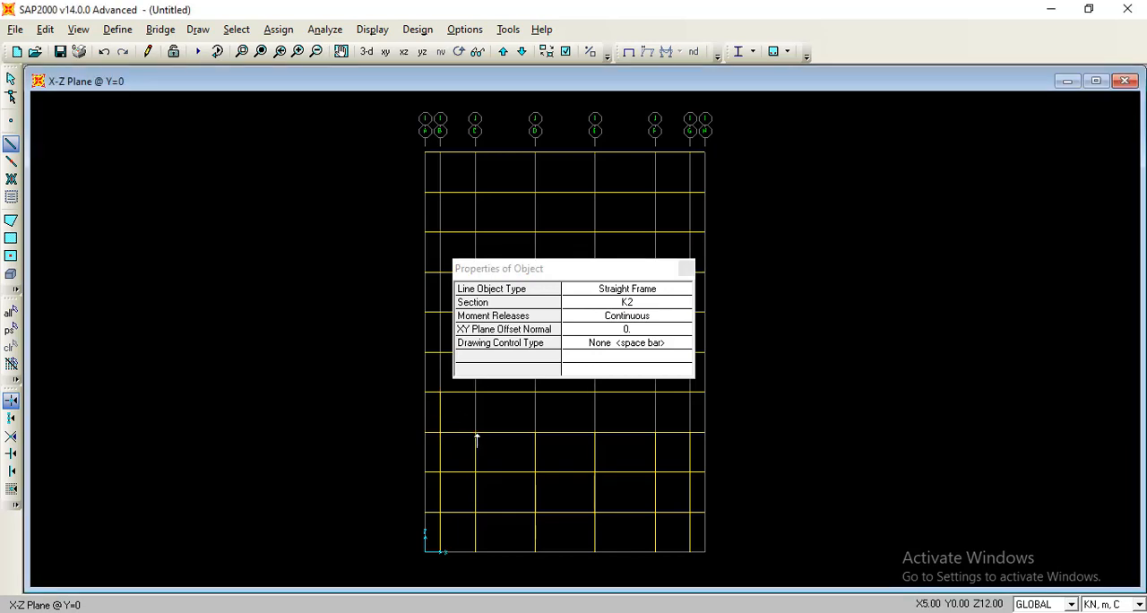
click(534, 432)
double_click(535, 392)
click(594, 432)
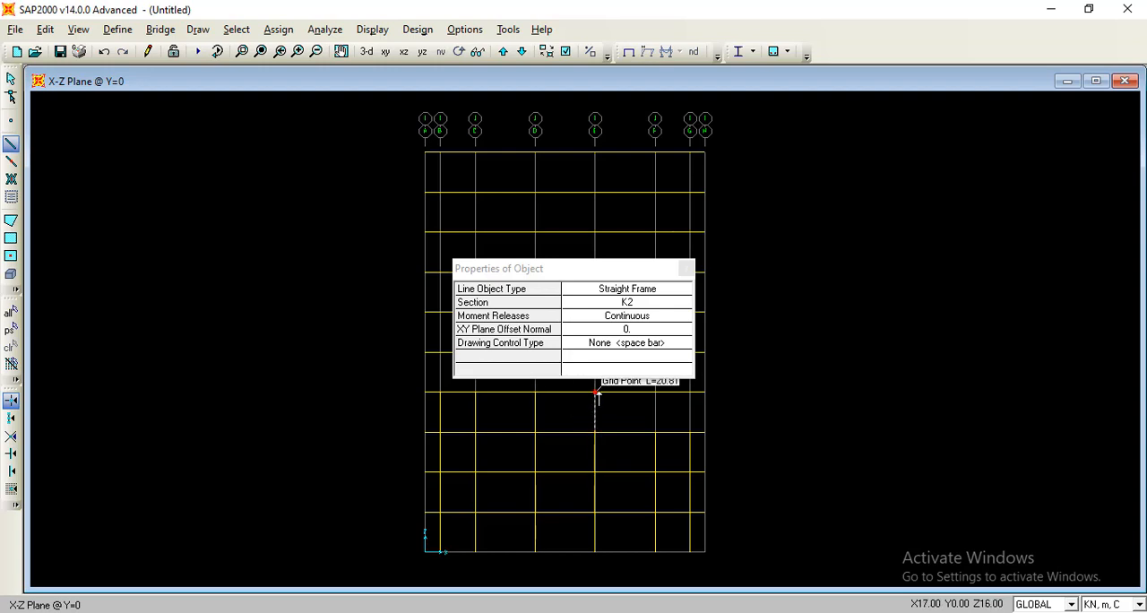
double_click(594, 392)
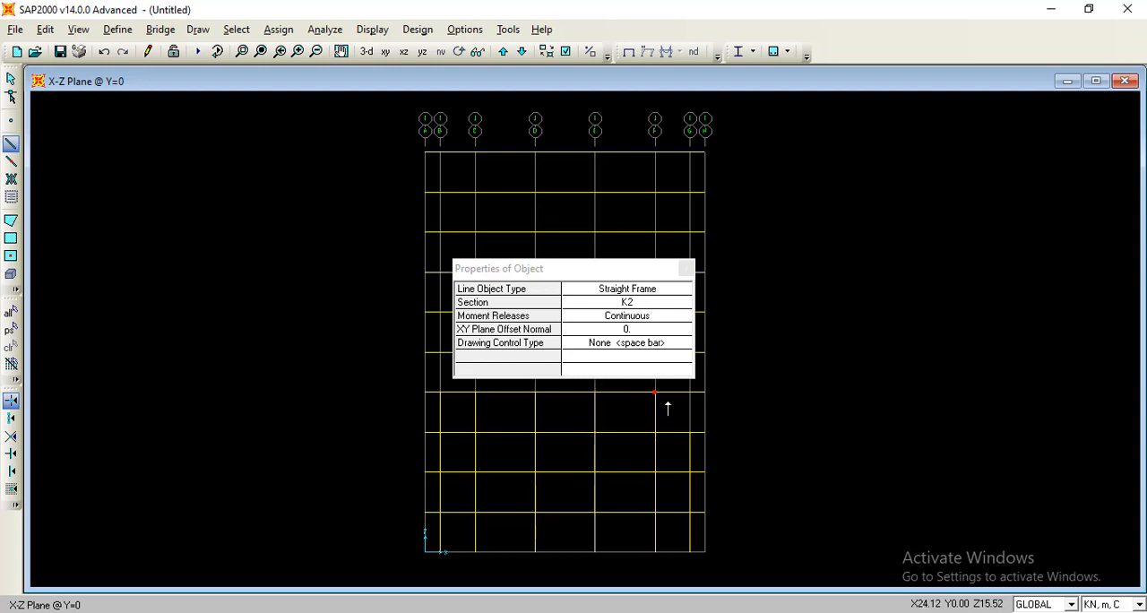
click(689, 432)
double_click(690, 391)
Draw columns with section K3 from Z=28 m to Z=32 m on each grid line from B to H.
click(661, 307)
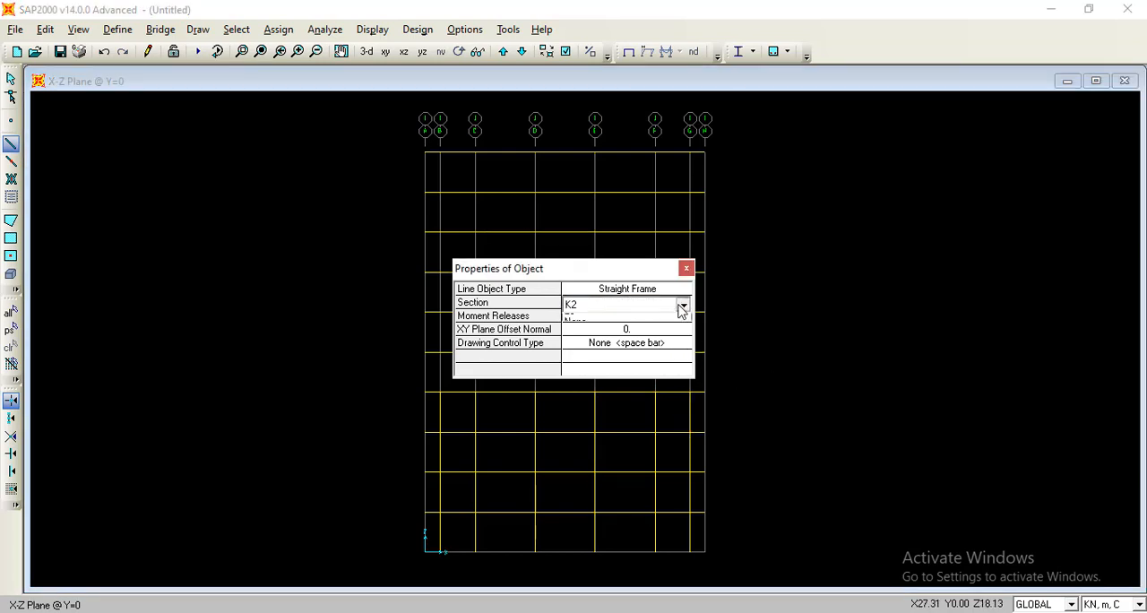
click(682, 309)
click(629, 350)
drag(617, 274, 604, 381)
click(440, 271)
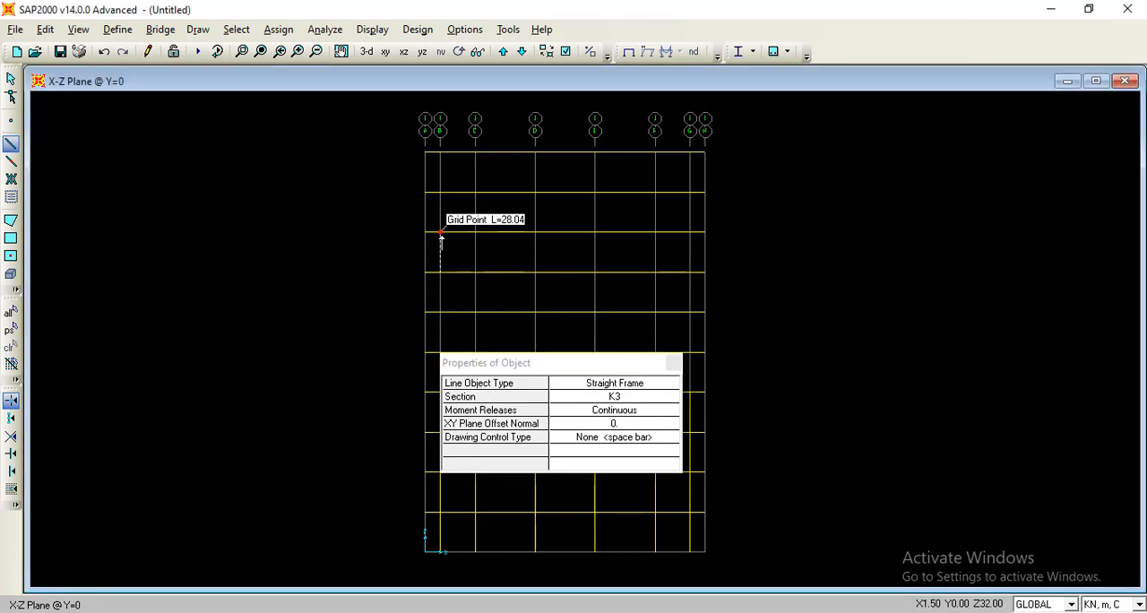
click(441, 234)
right_click(440, 233)
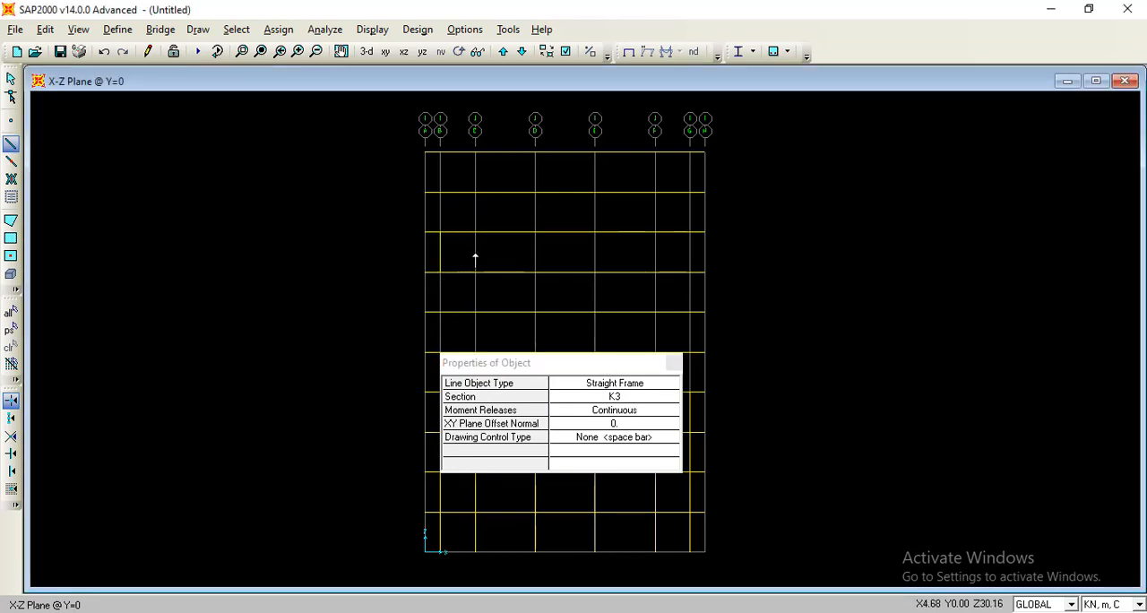
click(476, 271)
click(476, 234)
right_click(476, 233)
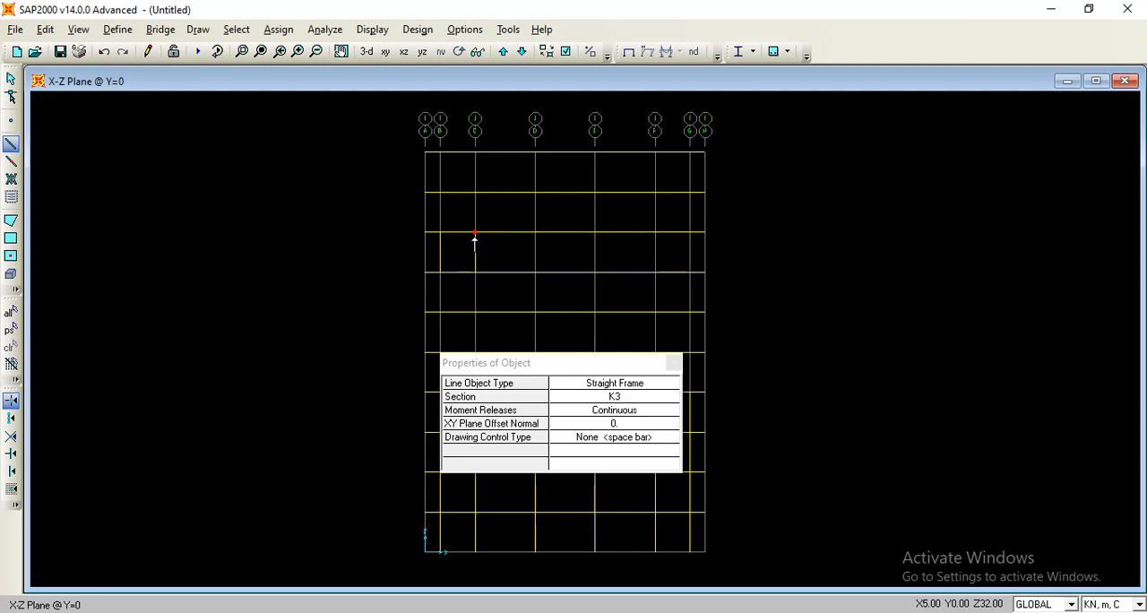
click(536, 271)
click(536, 233)
right_click(536, 233)
click(655, 271)
click(654, 233)
right_click(654, 233)
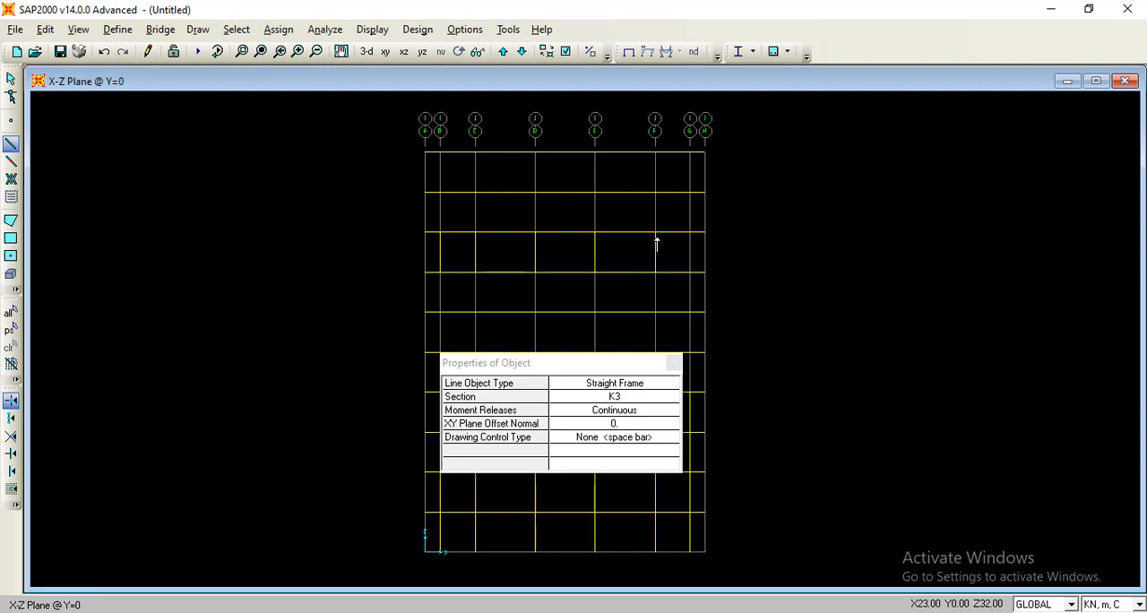
click(704, 272)
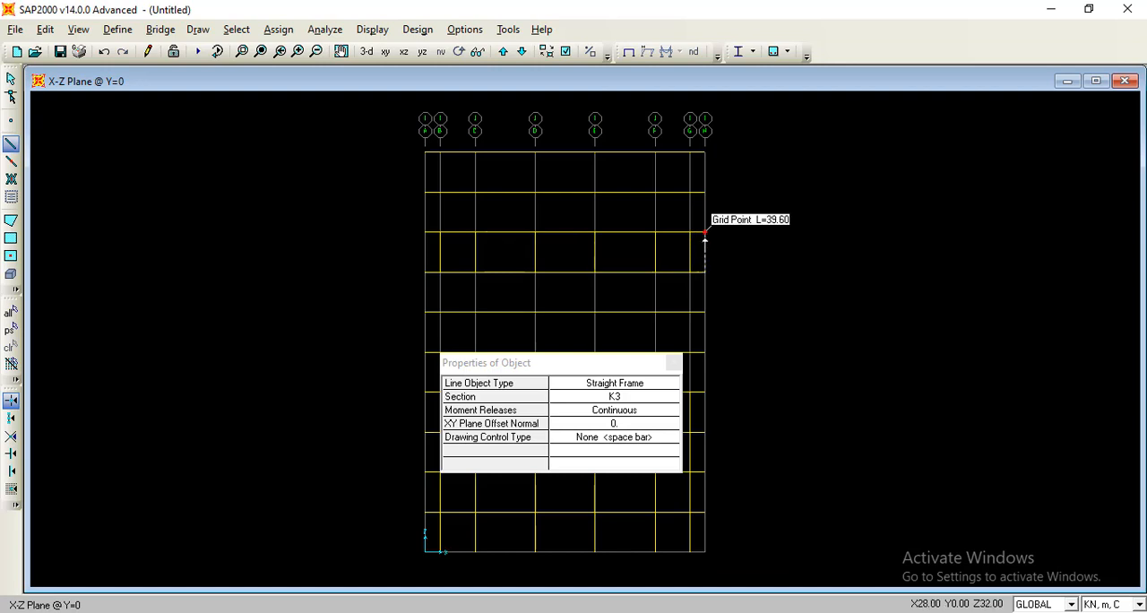
right_click(704, 233)
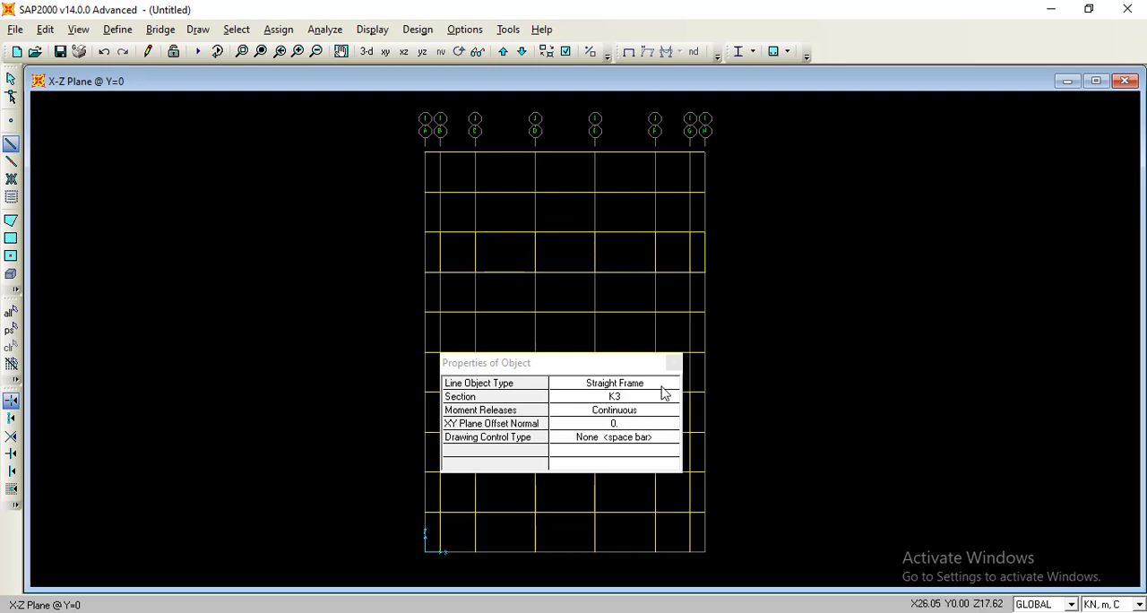
key(Escape)
Copy the six K2 columns between Z=12 m and Z=16 m.
drag(716, 411, 417, 414)
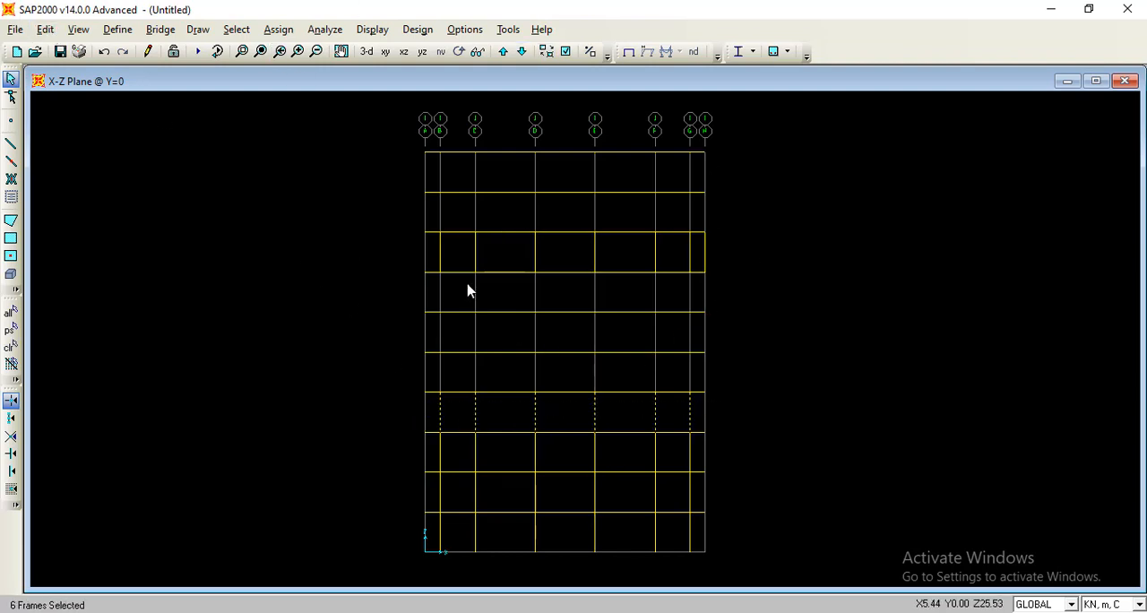
key(ctrl+c)
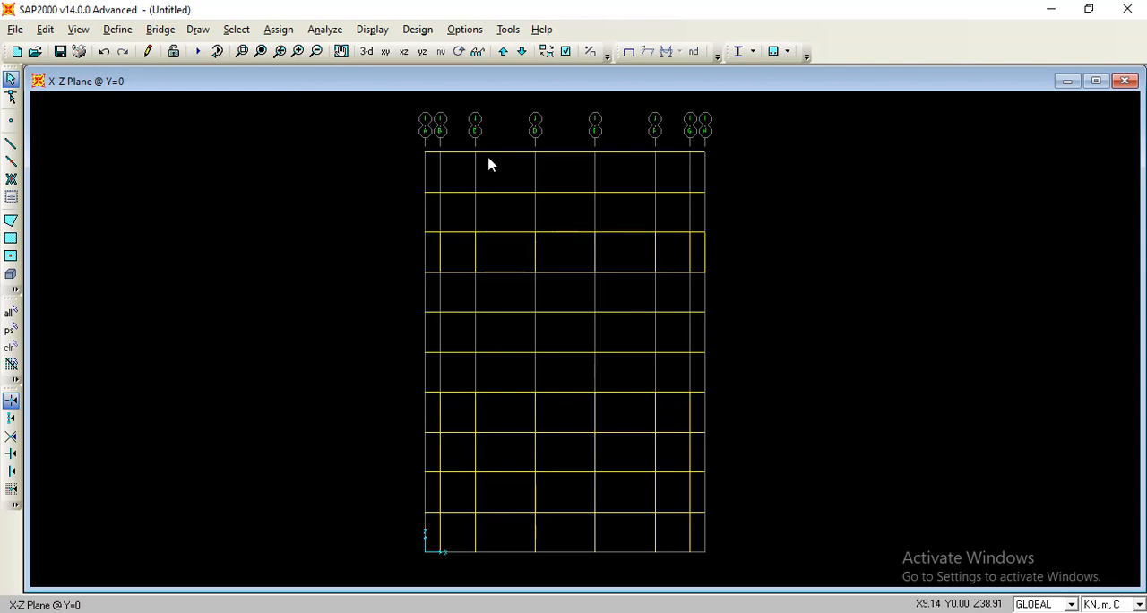
Assign fixed restraints, with all translations and rotations held, to the six base joints on grid lines B to G.
middle_drag(491, 590, 465, 498)
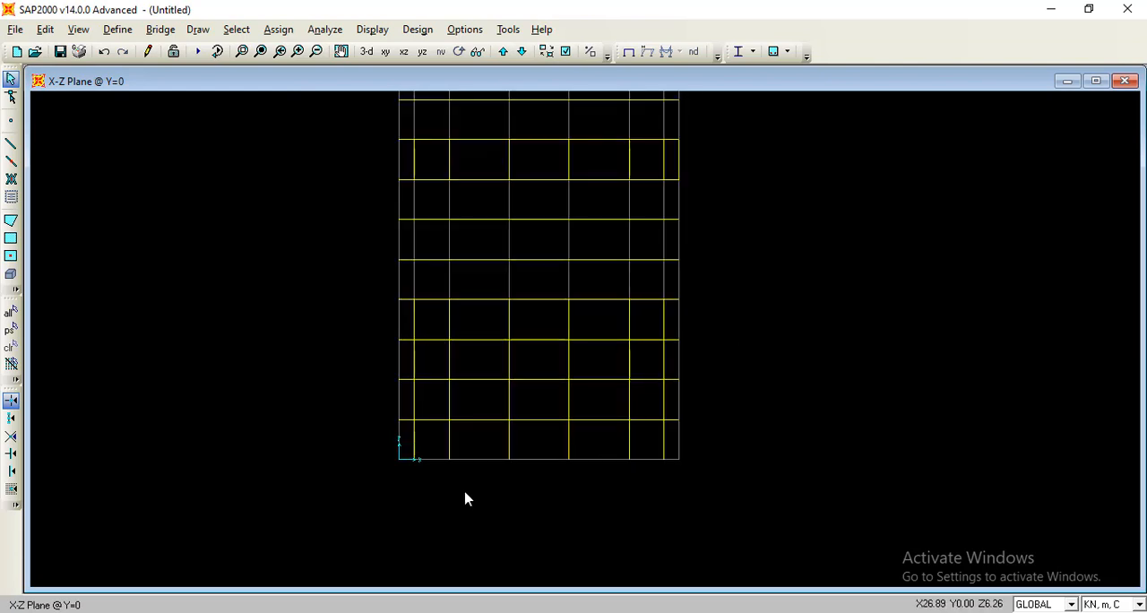
click(422, 466)
click(448, 460)
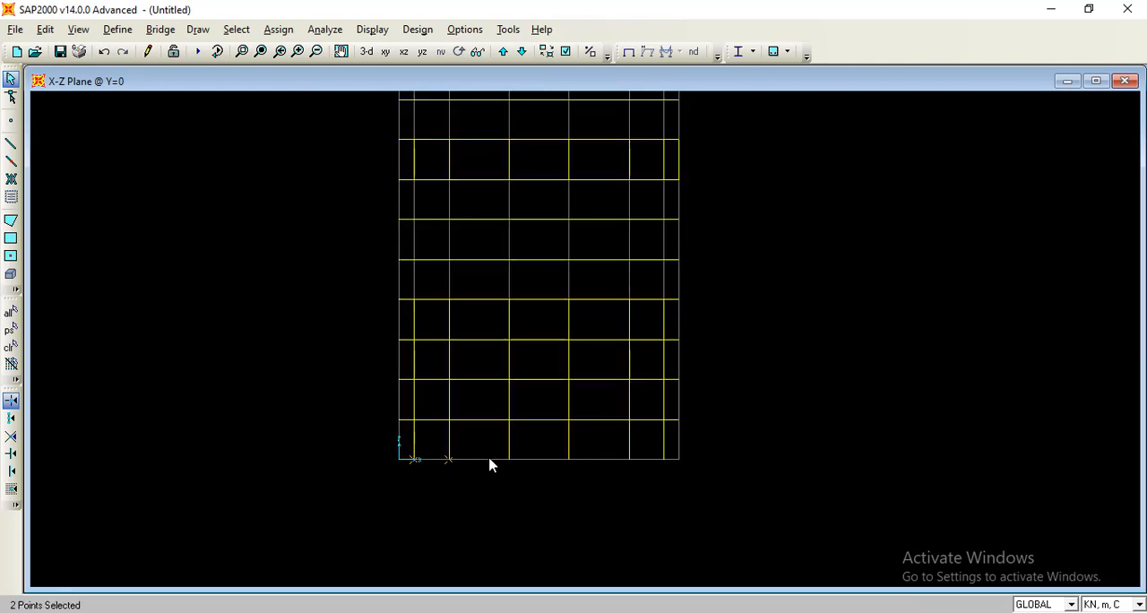
click(508, 459)
click(568, 459)
click(629, 459)
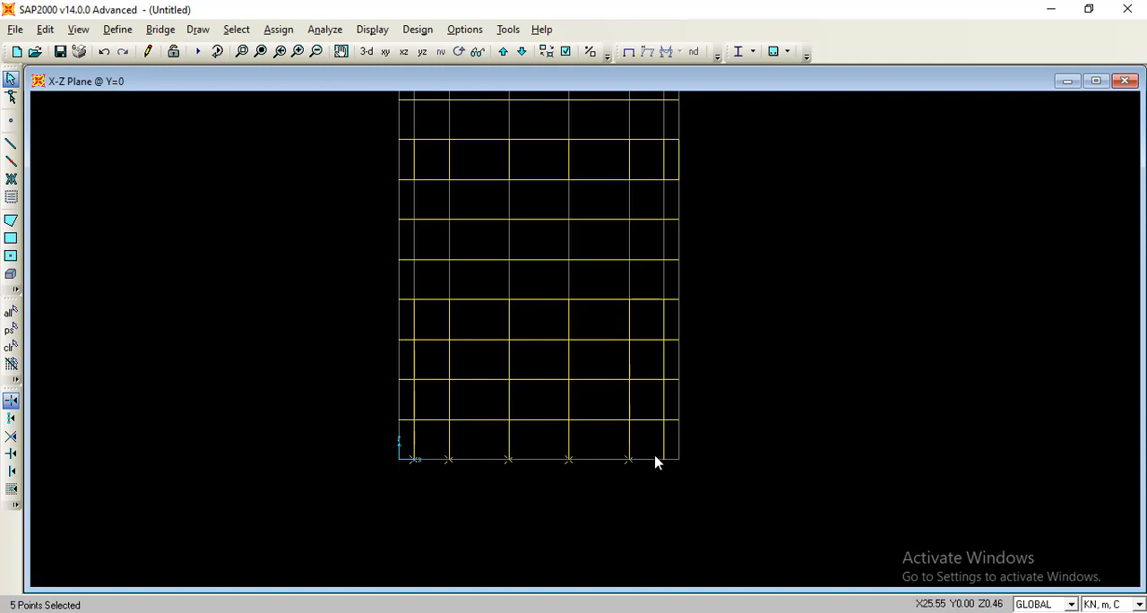
click(663, 460)
click(285, 32)
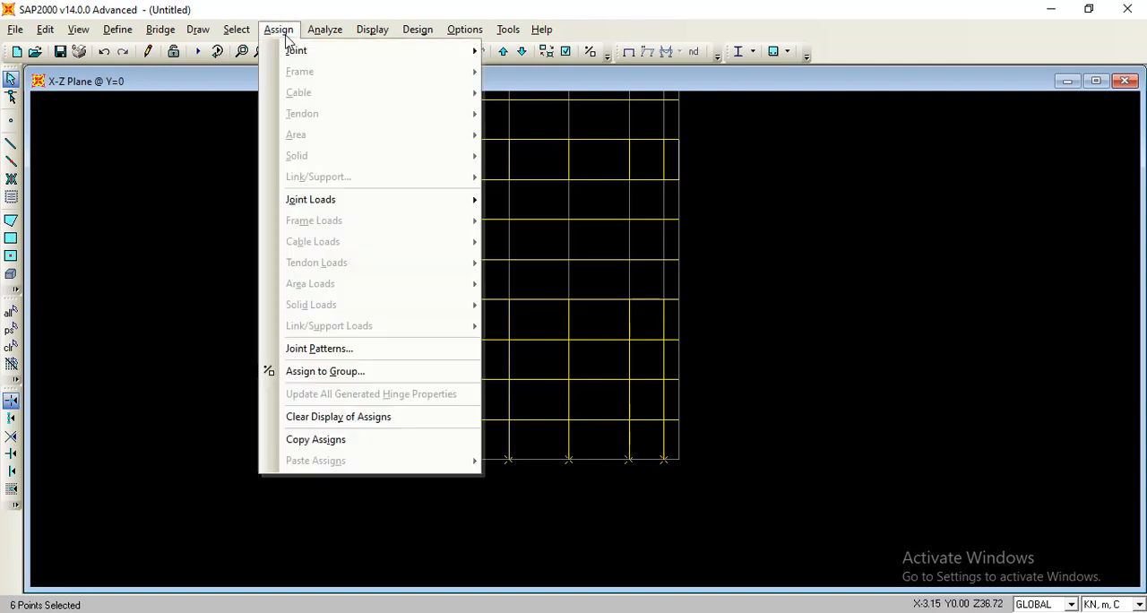
mouse_move(298, 49)
click(495, 50)
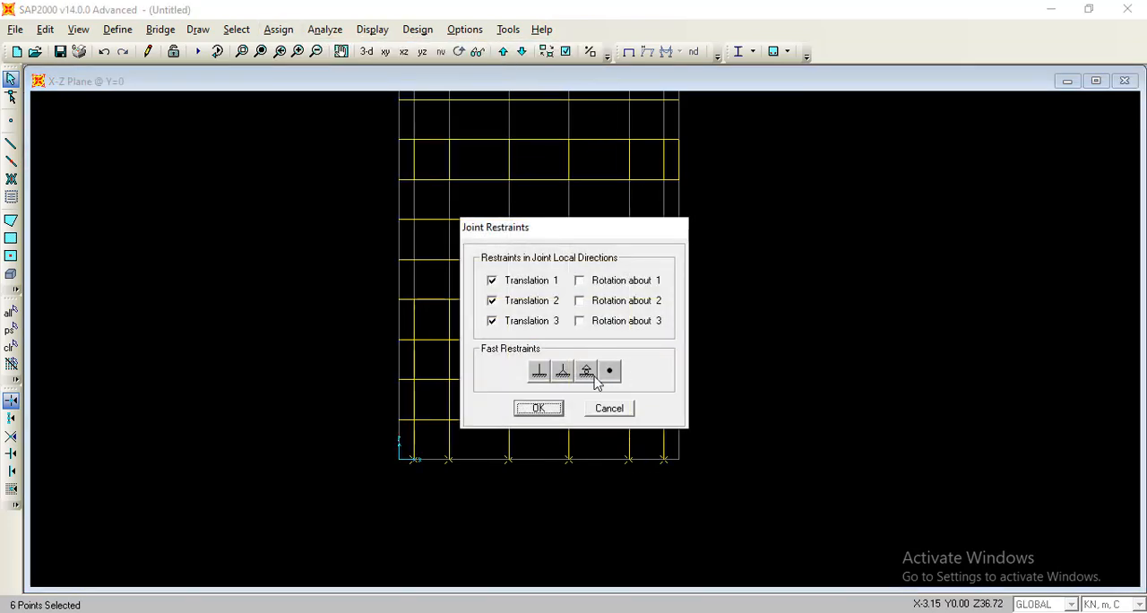
click(539, 371)
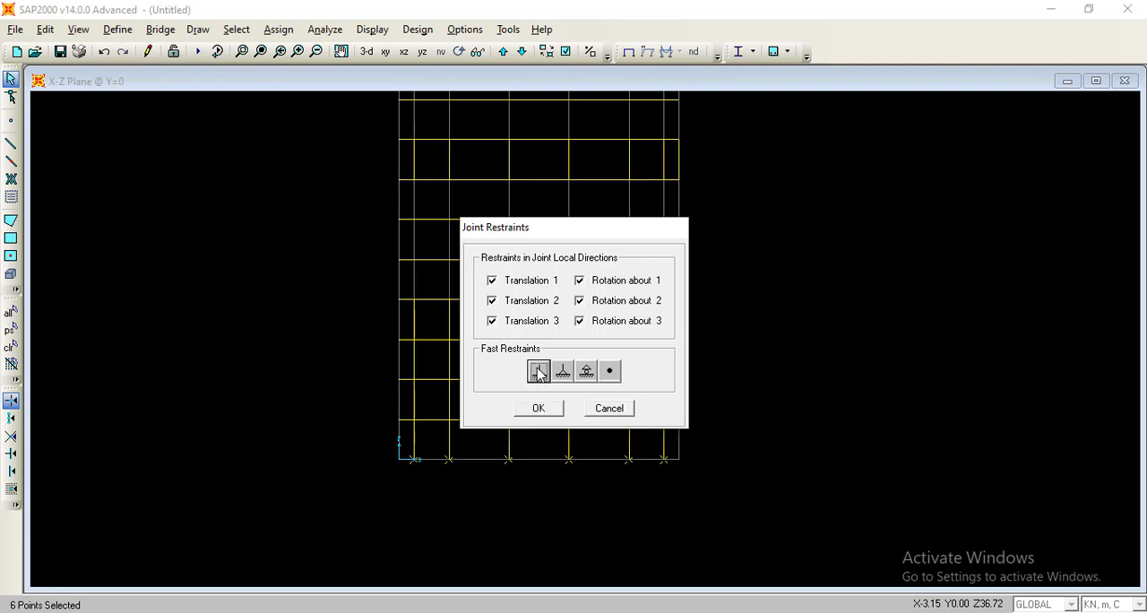
click(551, 409)
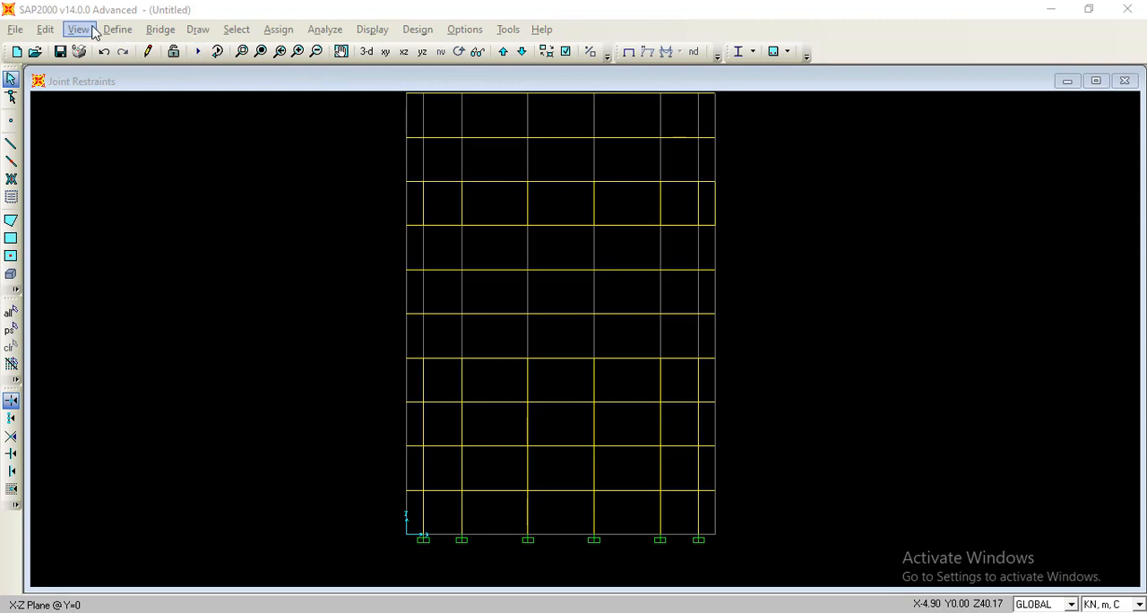
Add a load pattern named LIVE with type LIVE.
click(116, 30)
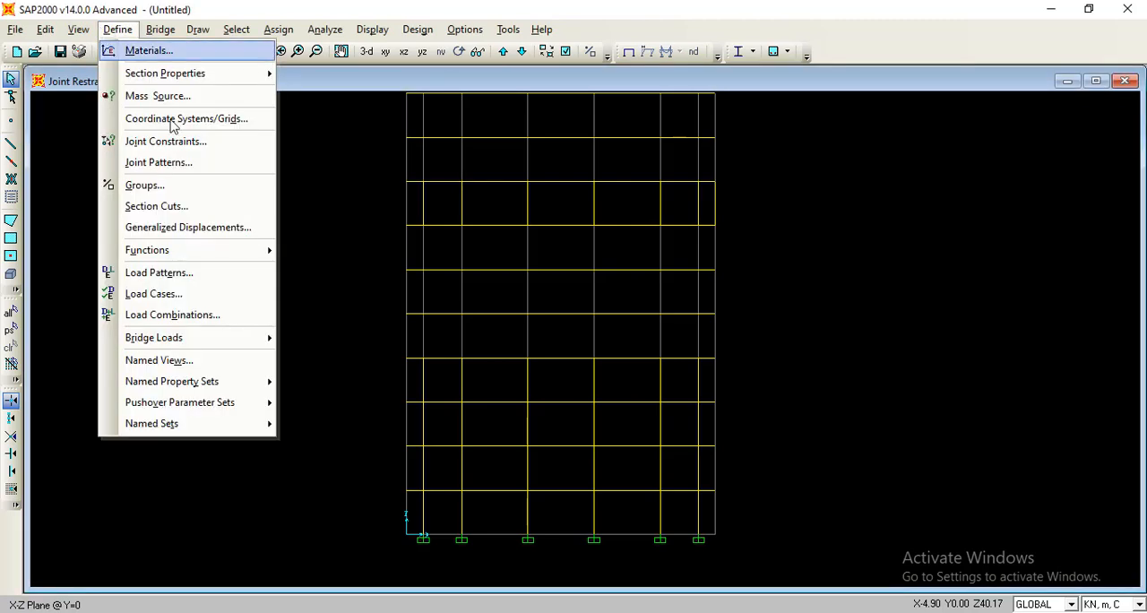
click(212, 273)
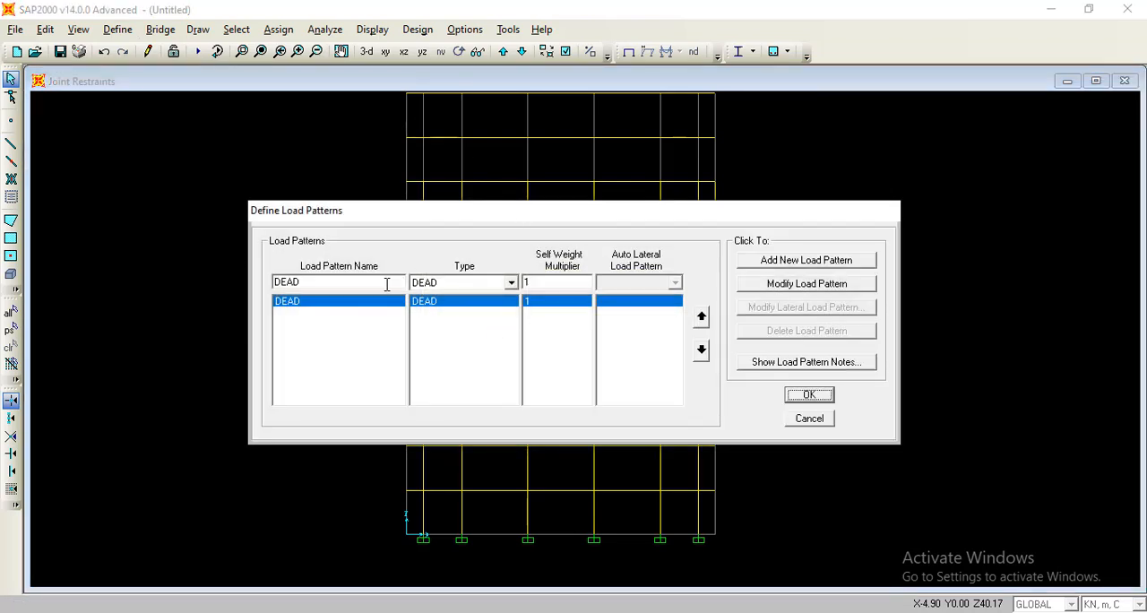
click(475, 282)
click(485, 311)
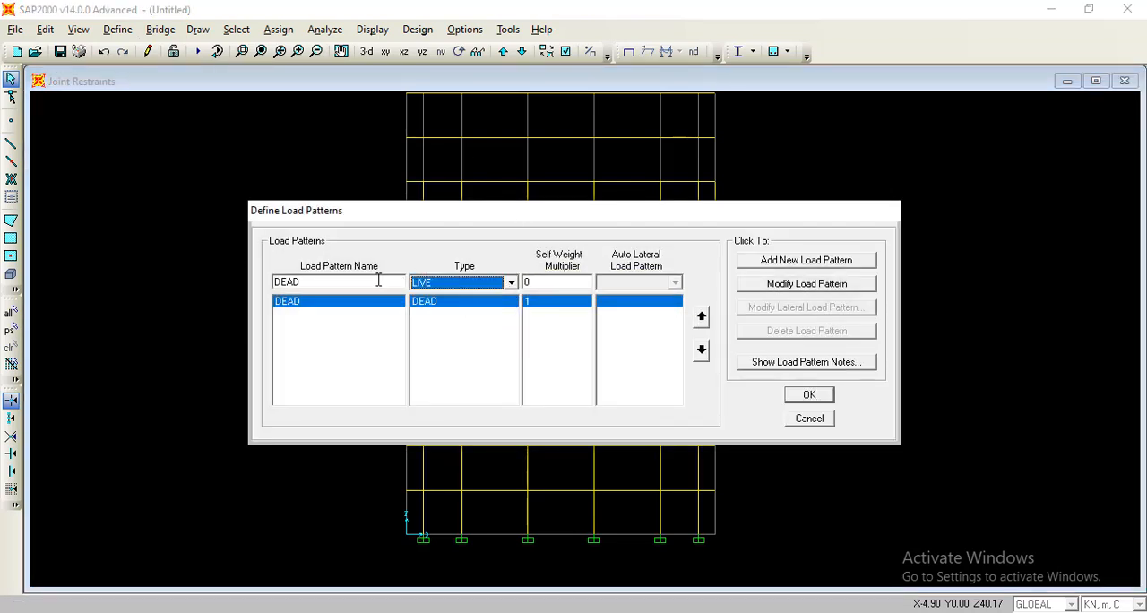
click(377, 282)
text(liv)
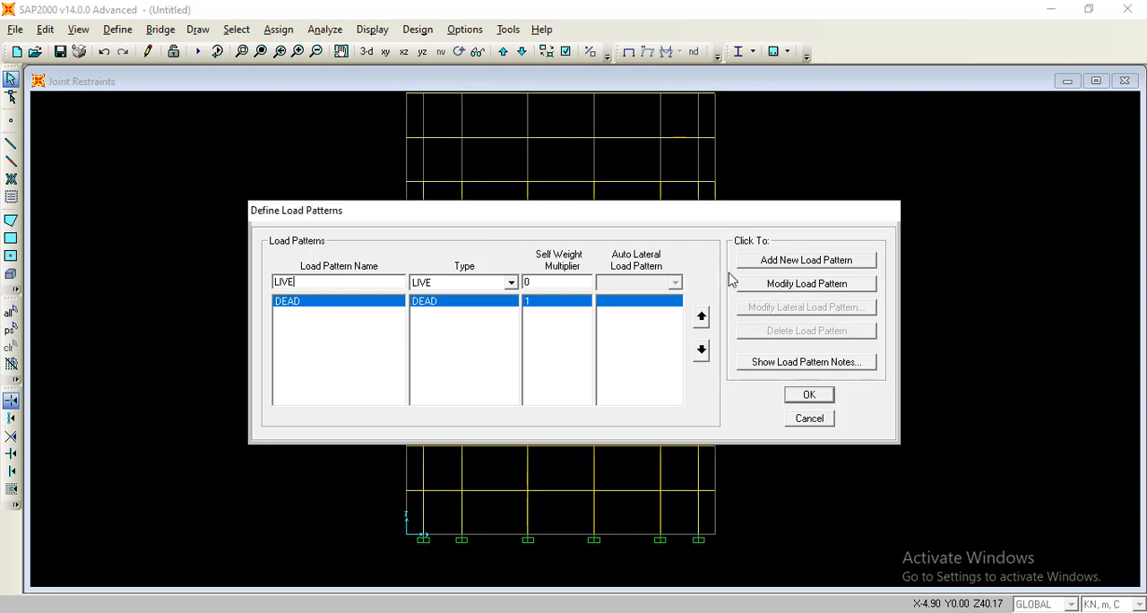
click(776, 260)
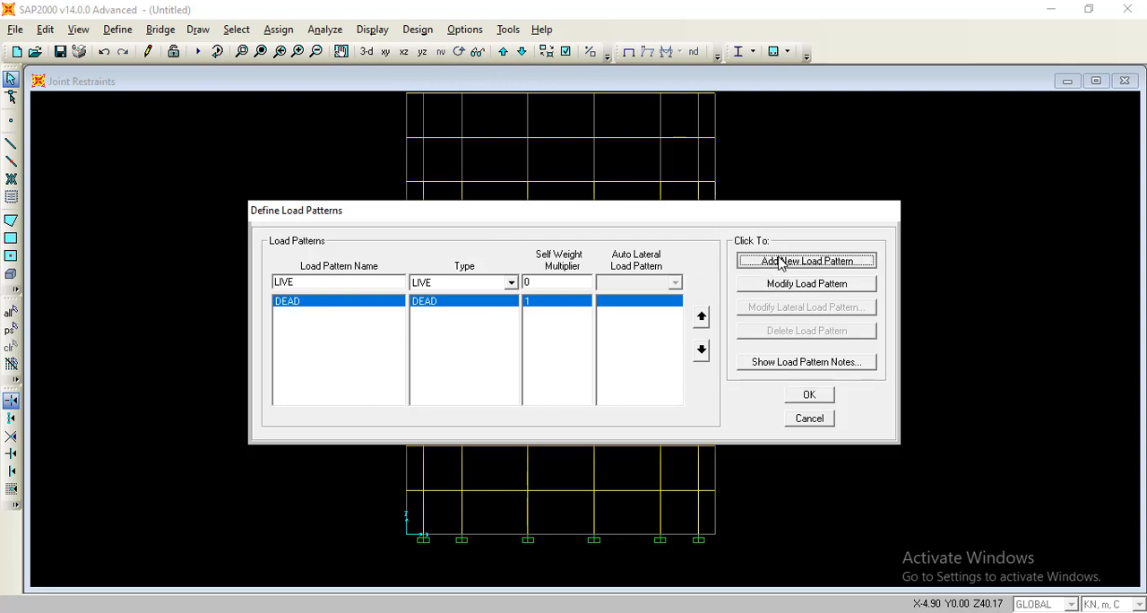
Add a load pattern named QUAKE with type QUAKE, self weight multiplier 0 and auto lateral load pattern User Loads, and accept the load patterns.
click(356, 282)
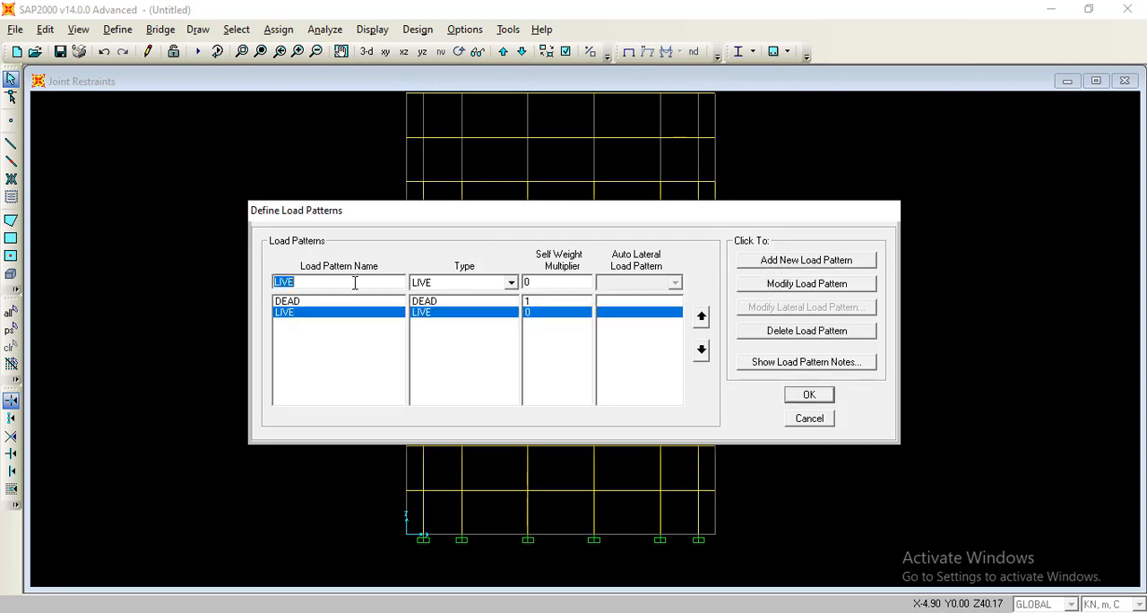
text(EARTHQUAKE)
click(481, 282)
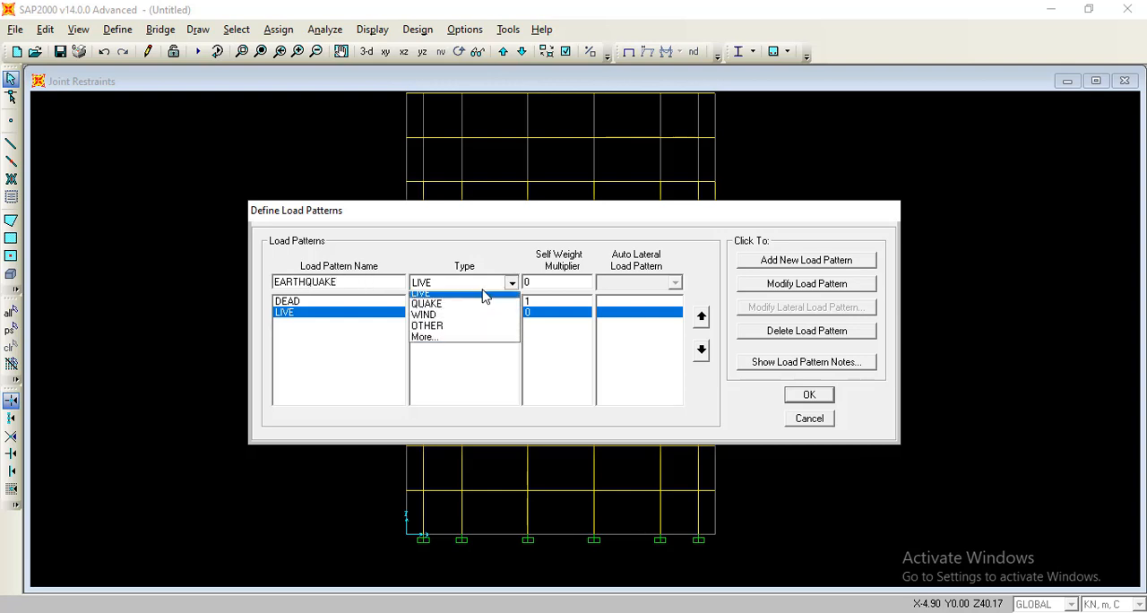
click(469, 321)
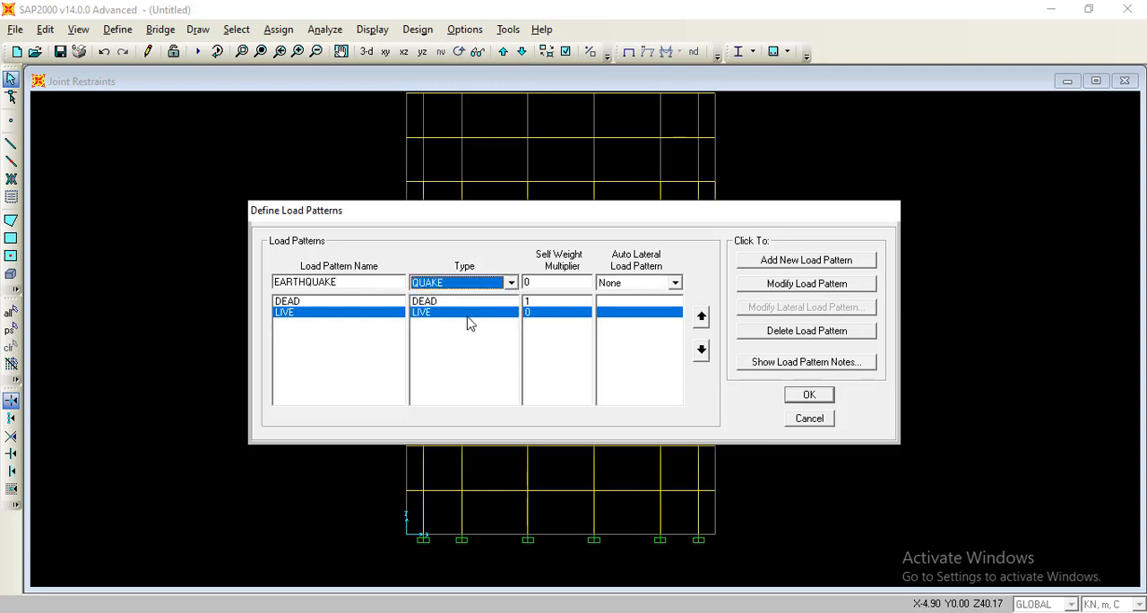
click(304, 283)
key(BackSpace)
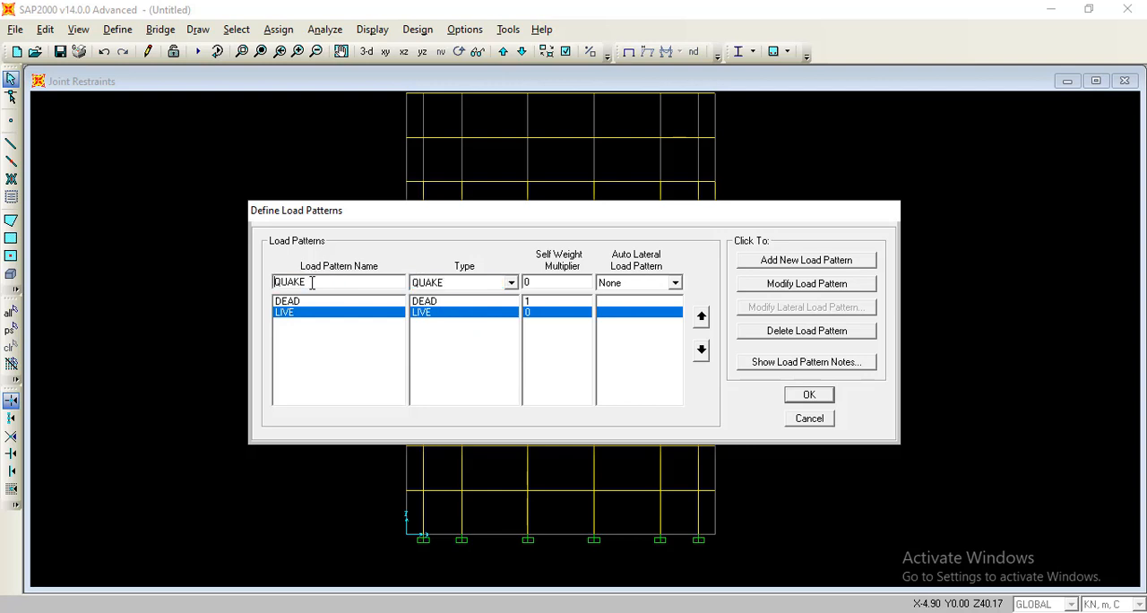
click(647, 284)
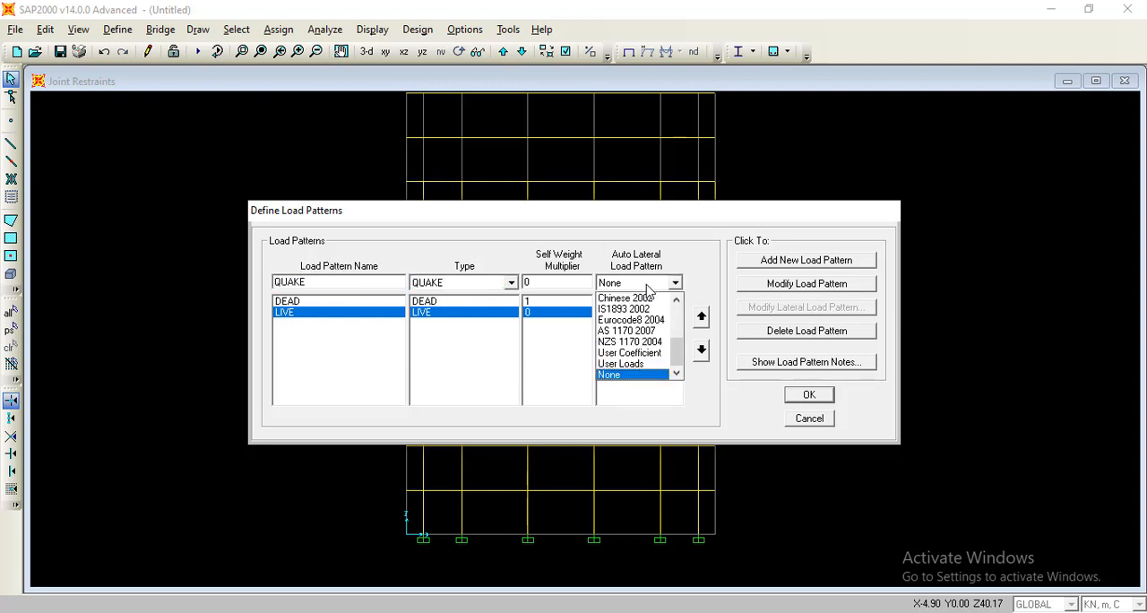
click(645, 364)
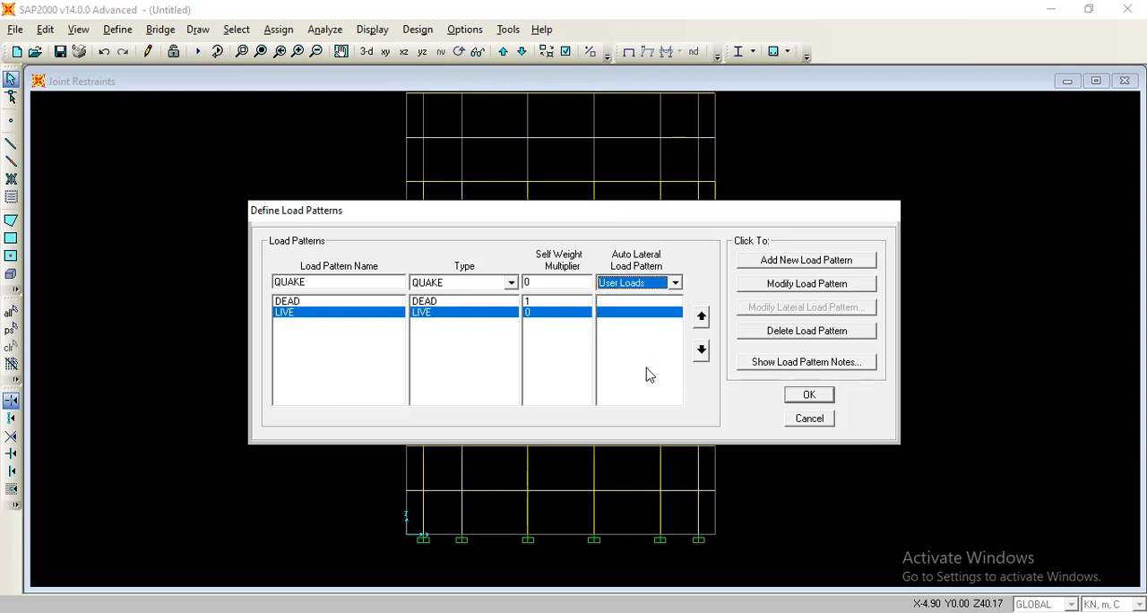
click(776, 262)
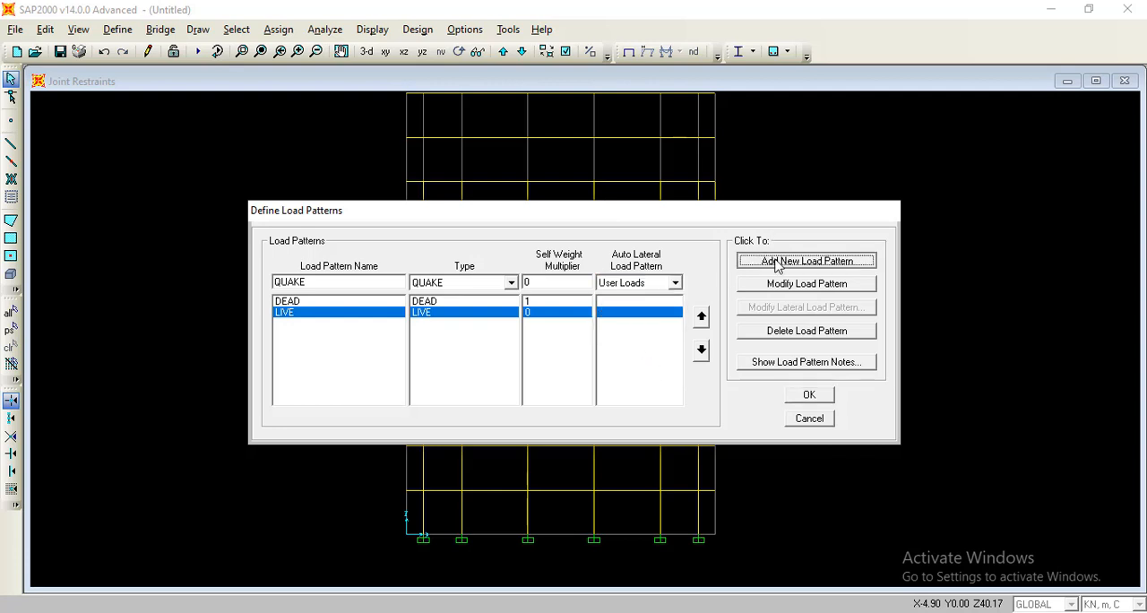
click(826, 396)
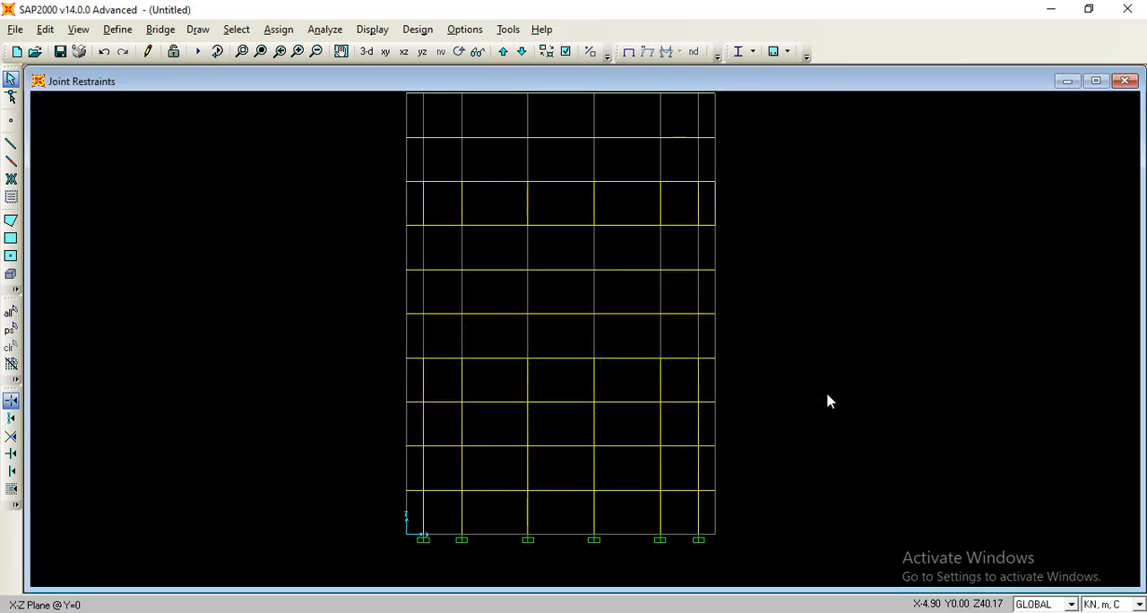
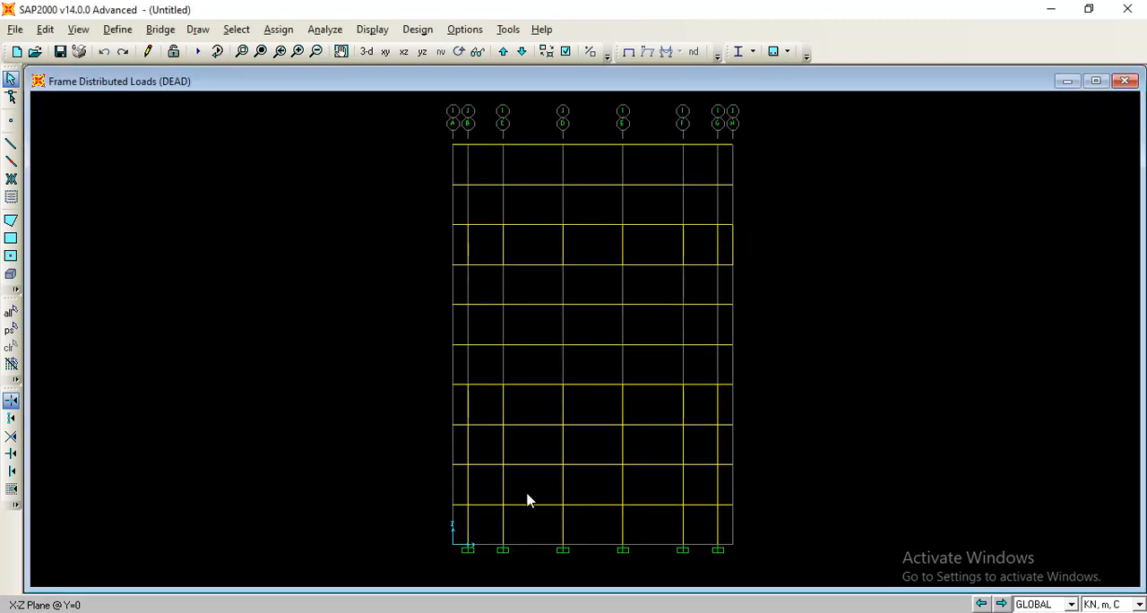
Start a gravity distributed load on the first-level beam between grid lines C and D, using pattern DEAD and adding to existing loads.
click(528, 504)
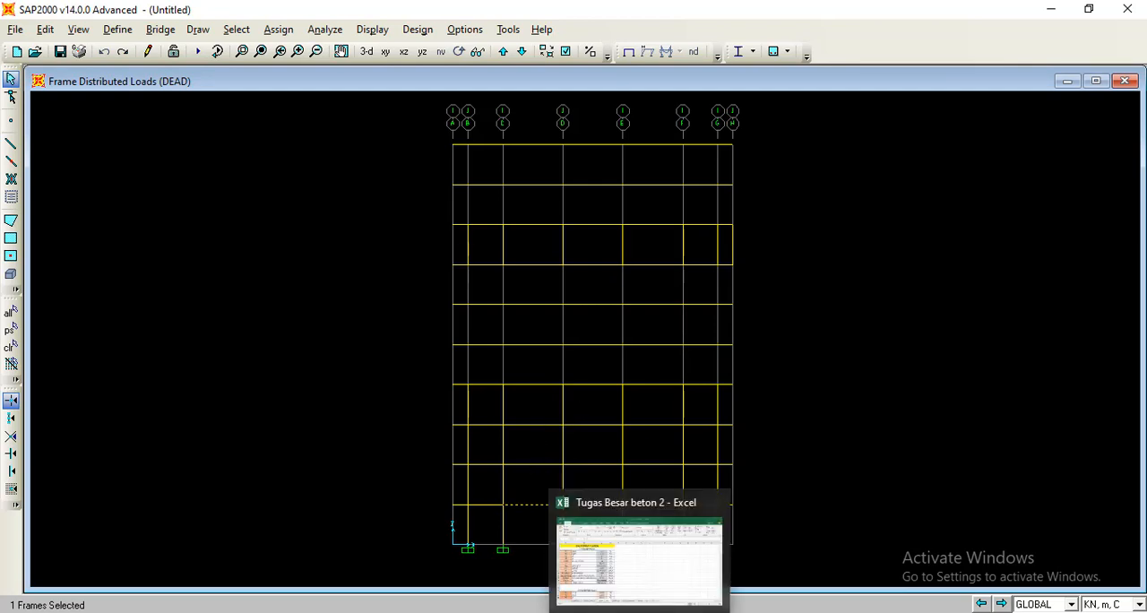
click(640, 612)
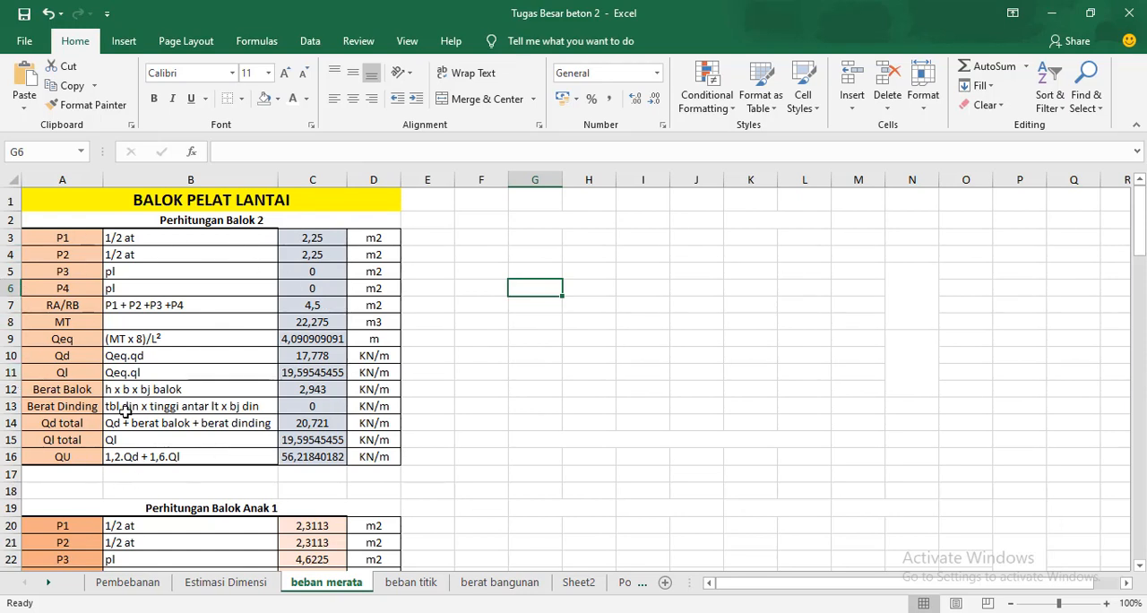
click(745, 612)
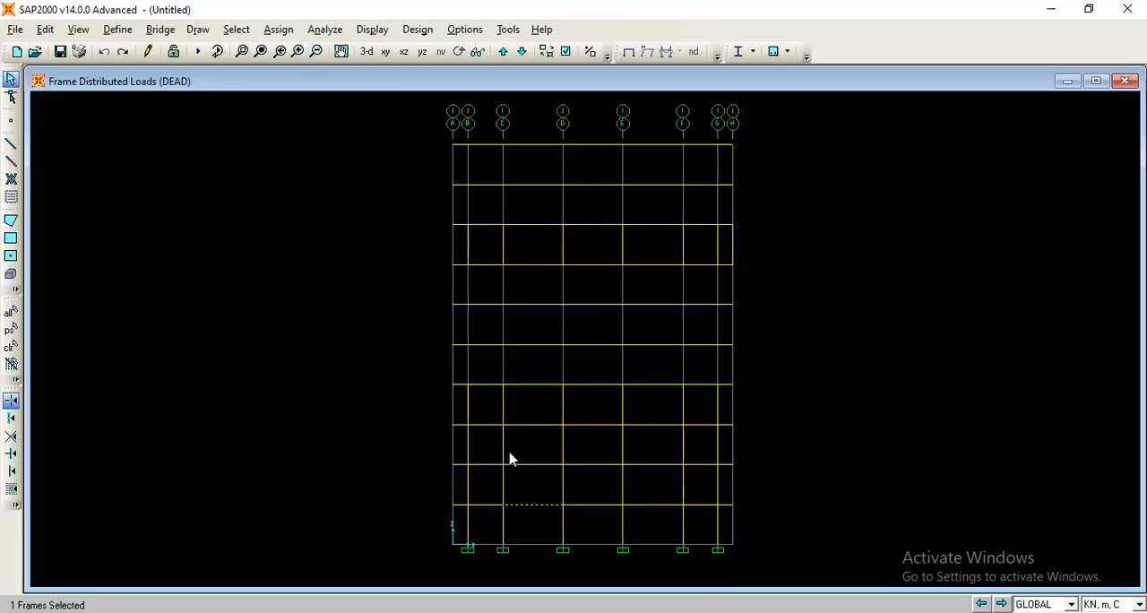
click(278, 30)
mouse_move(364, 83)
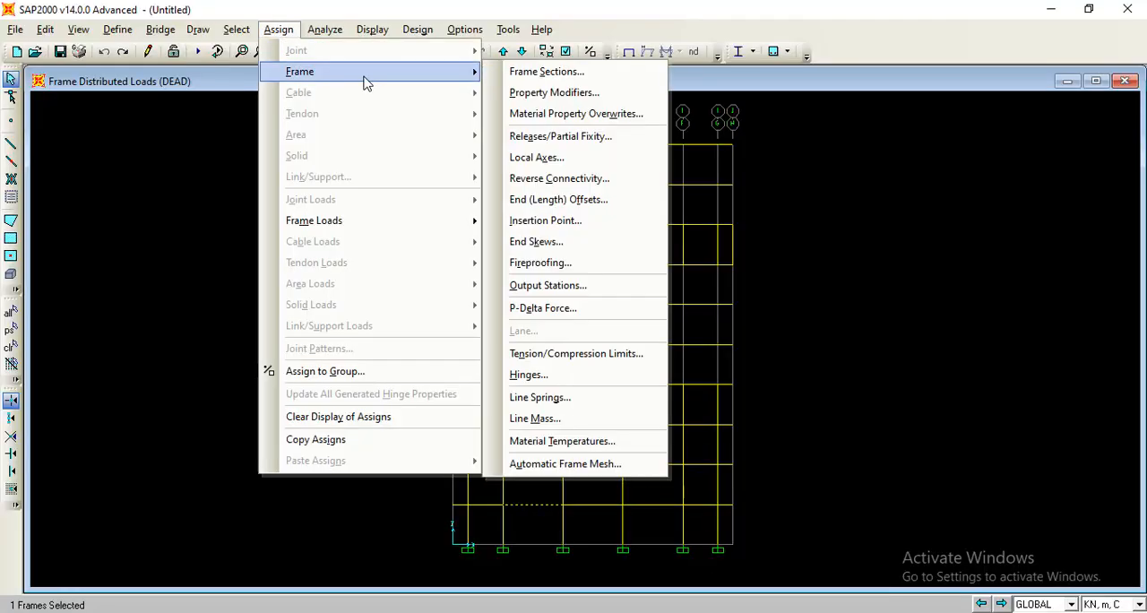
mouse_move(466, 220)
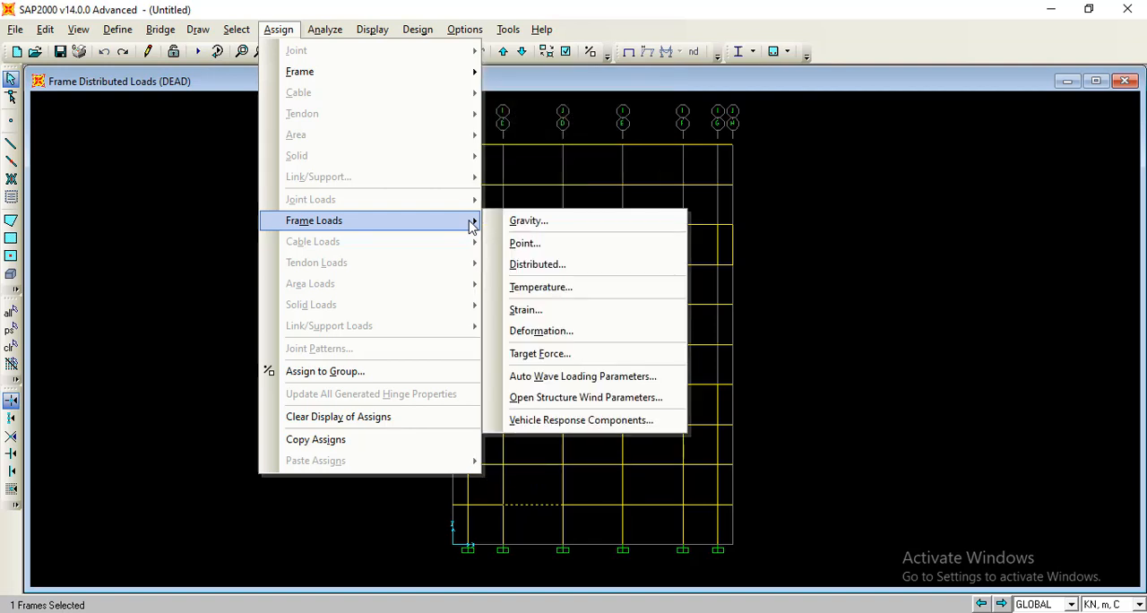
click(542, 265)
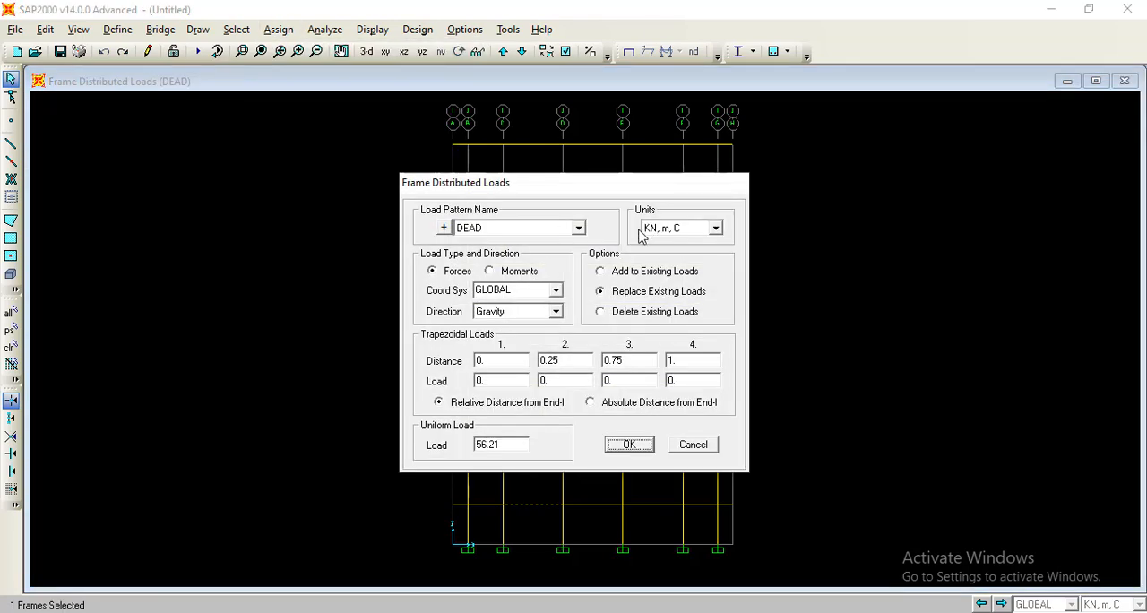
click(576, 230)
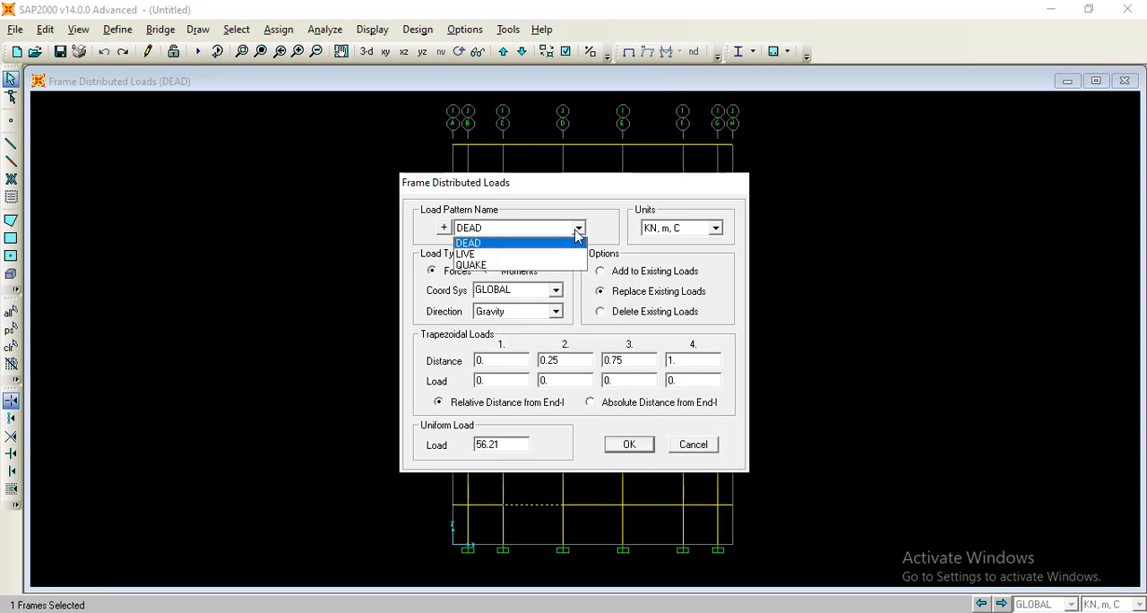
click(574, 246)
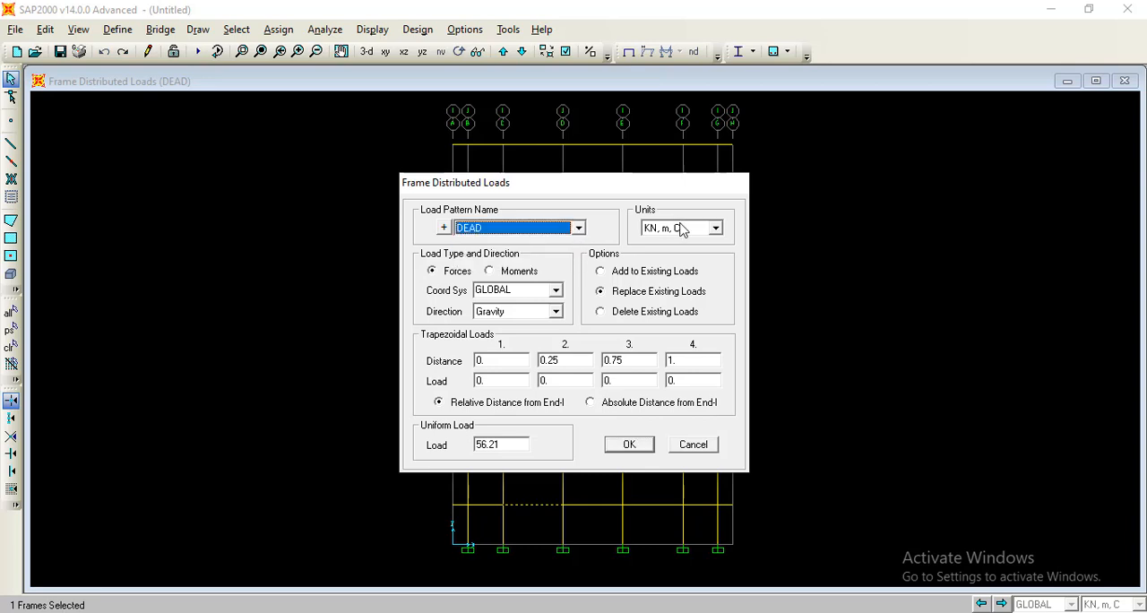
click(617, 276)
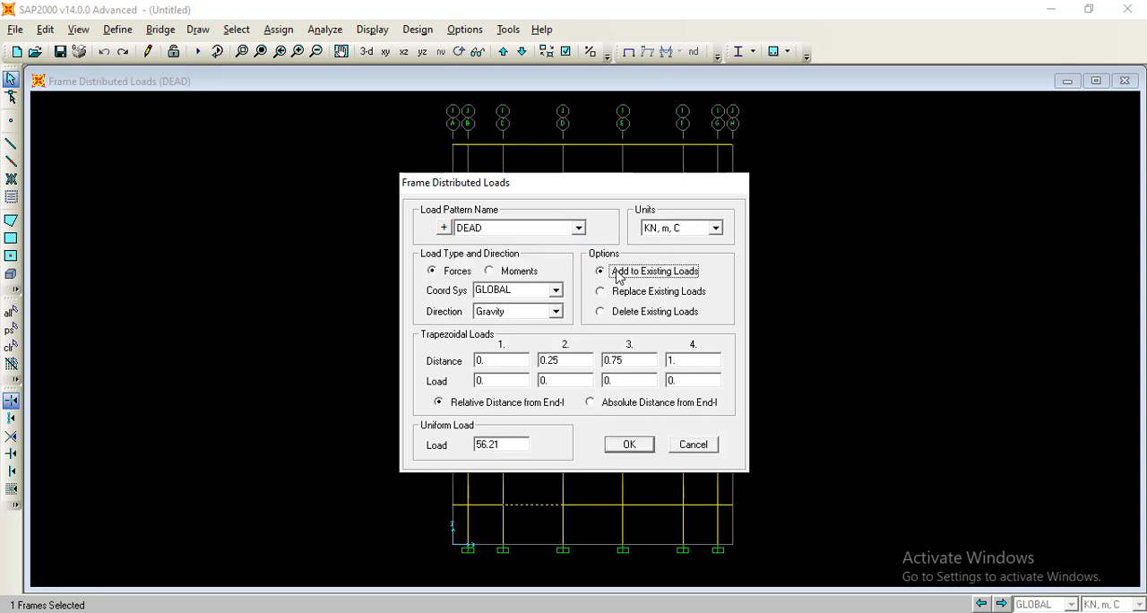
Set the uniform DEAD load to 20.721 kN/m, taken from Qd total in the Excel beam calculation, and apply it.
double_click(506, 444)
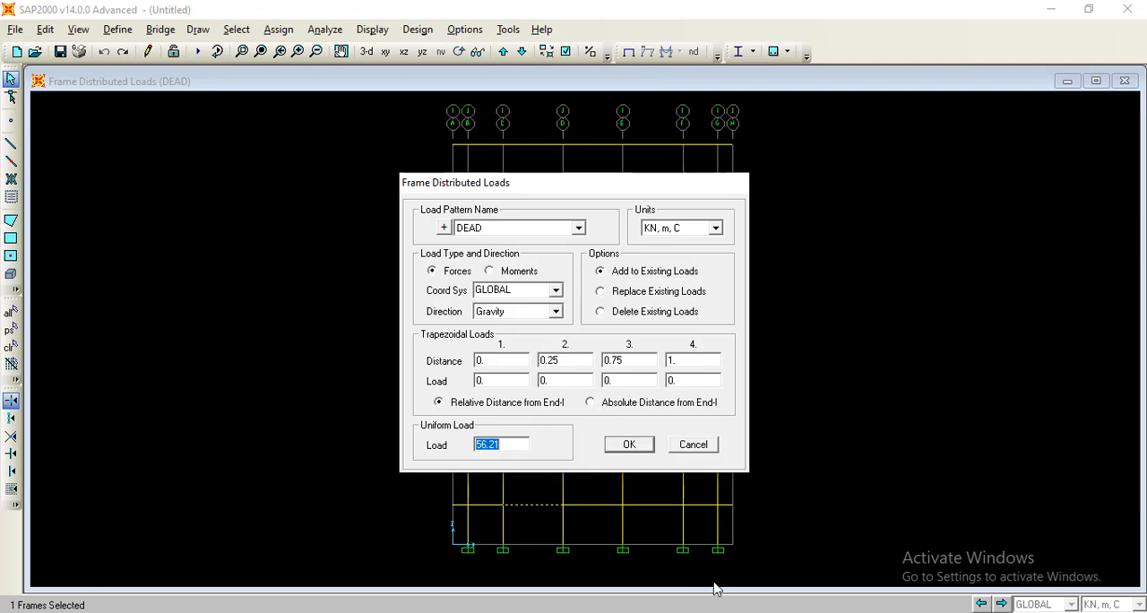
key(alt+Tab)
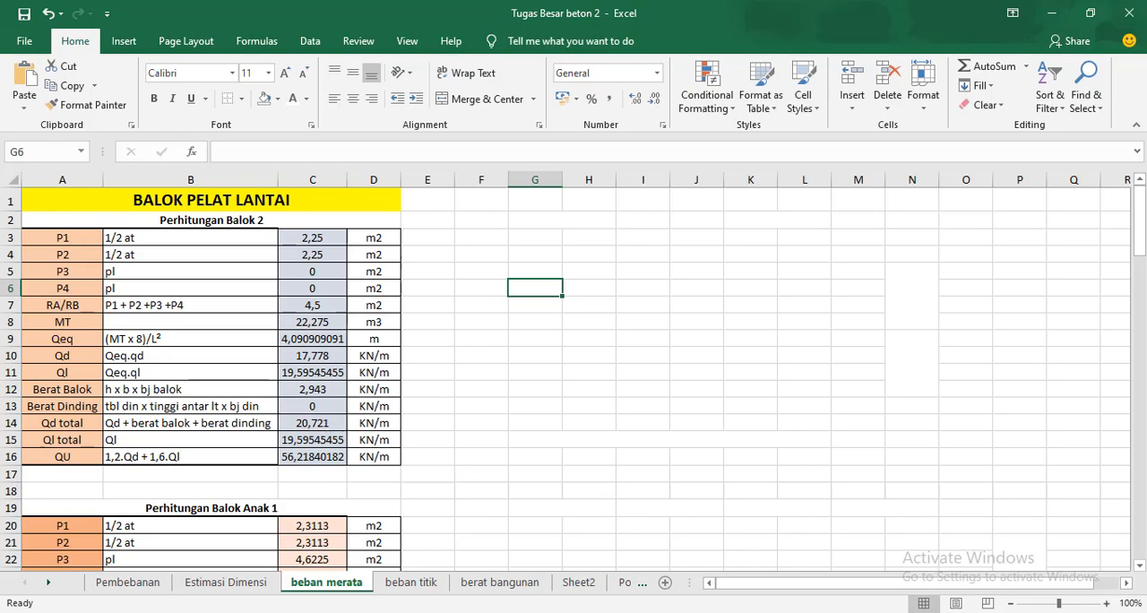
key(alt+Tab)
drag(518, 442, 456, 443)
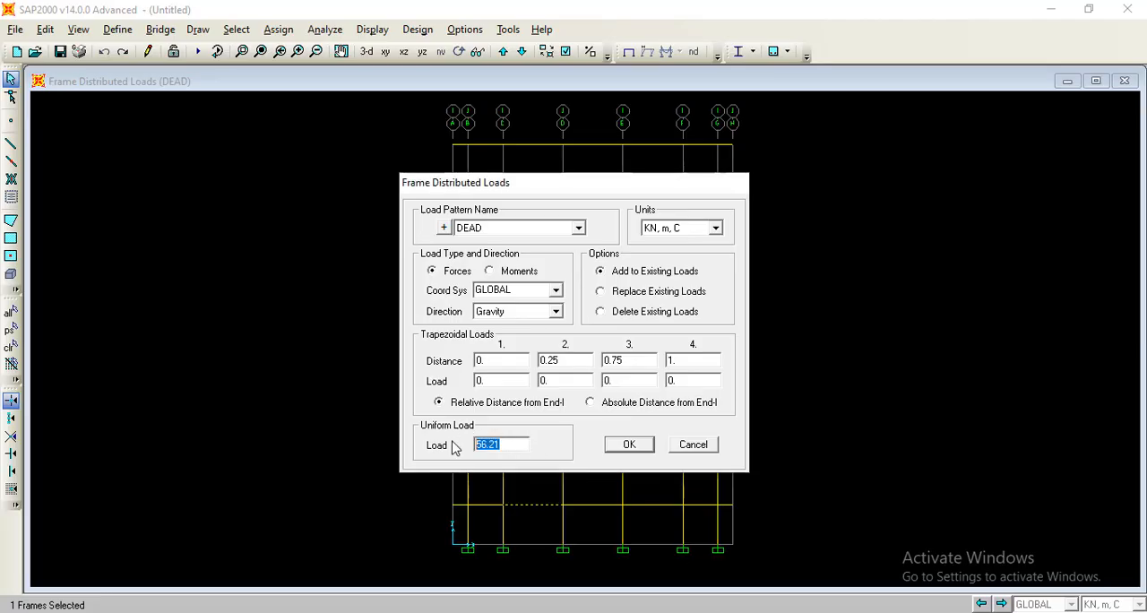
text(20)
key(alt+Tab)
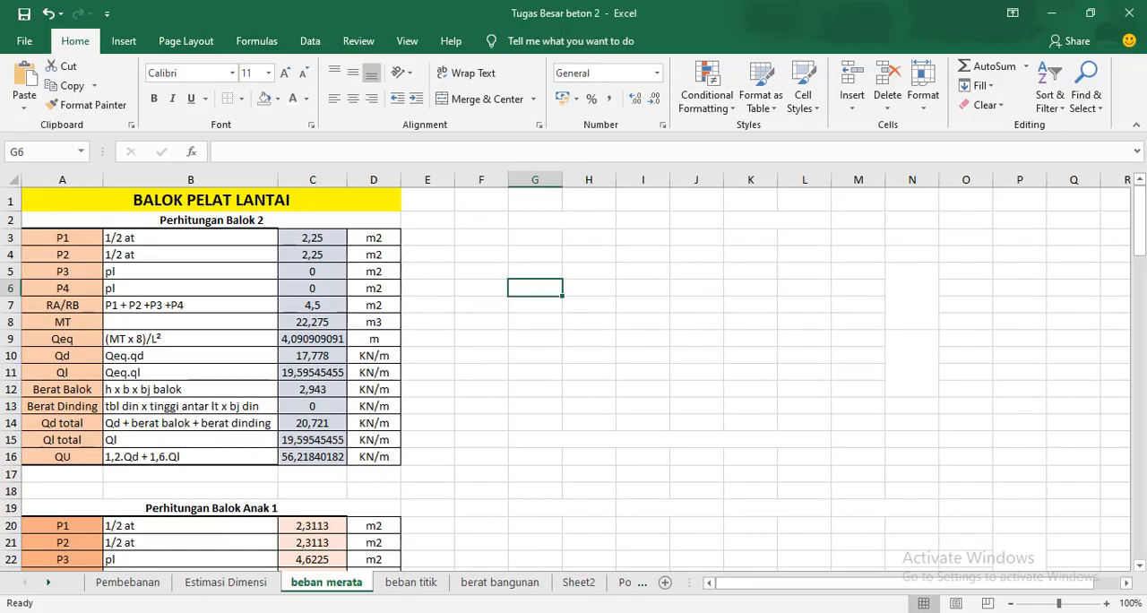
click(719, 587)
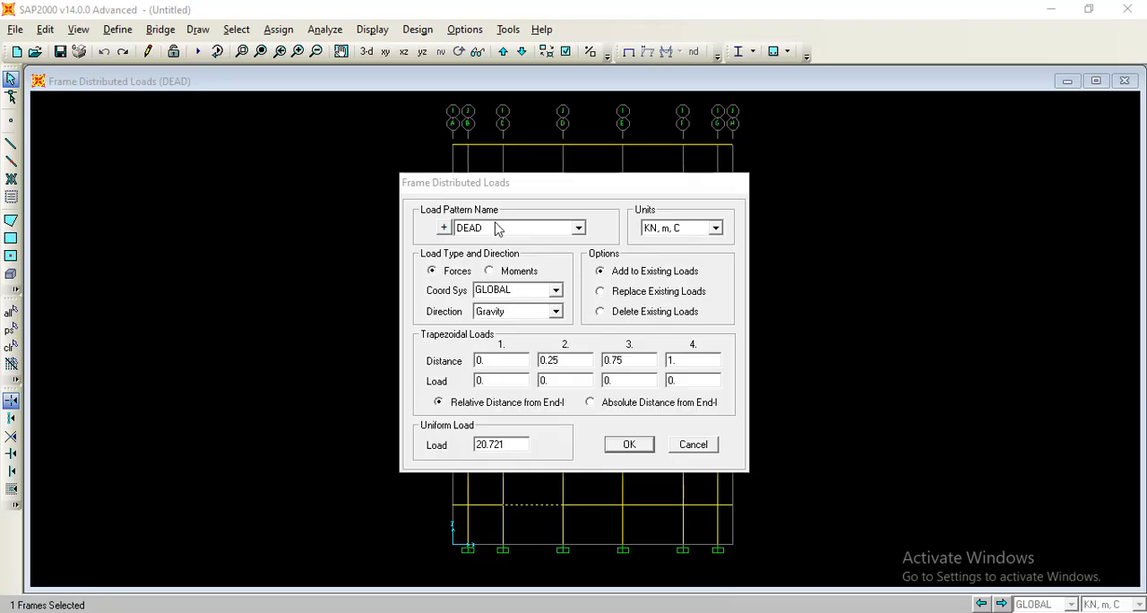
click(630, 445)
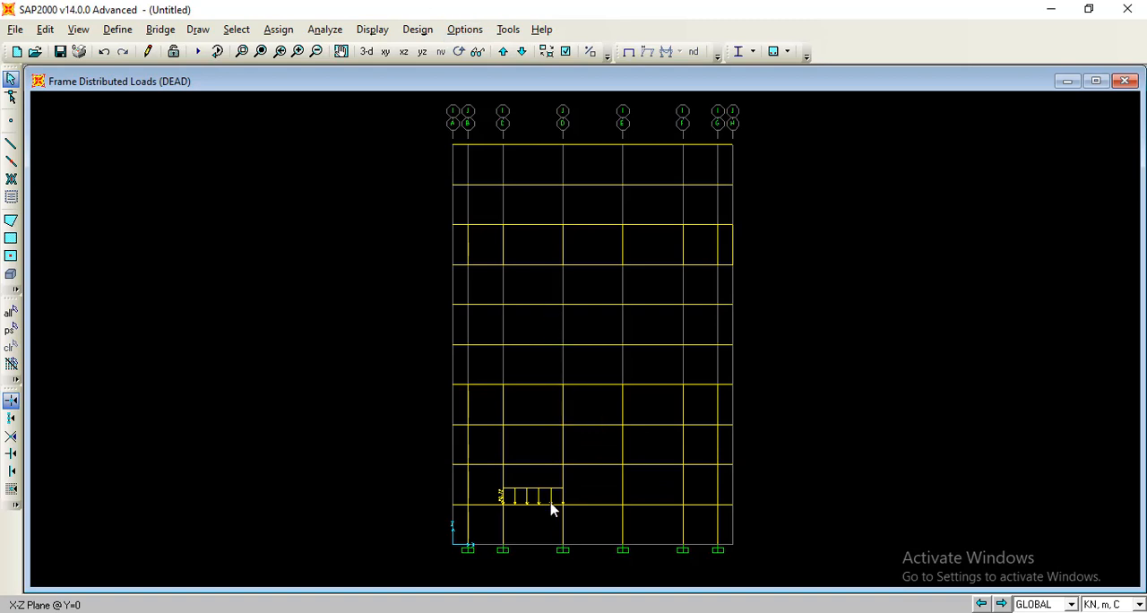
Add a uniform LIVE load of 19,59 to the same first-level beam, following Ql total in the Excel sheet.
click(538, 503)
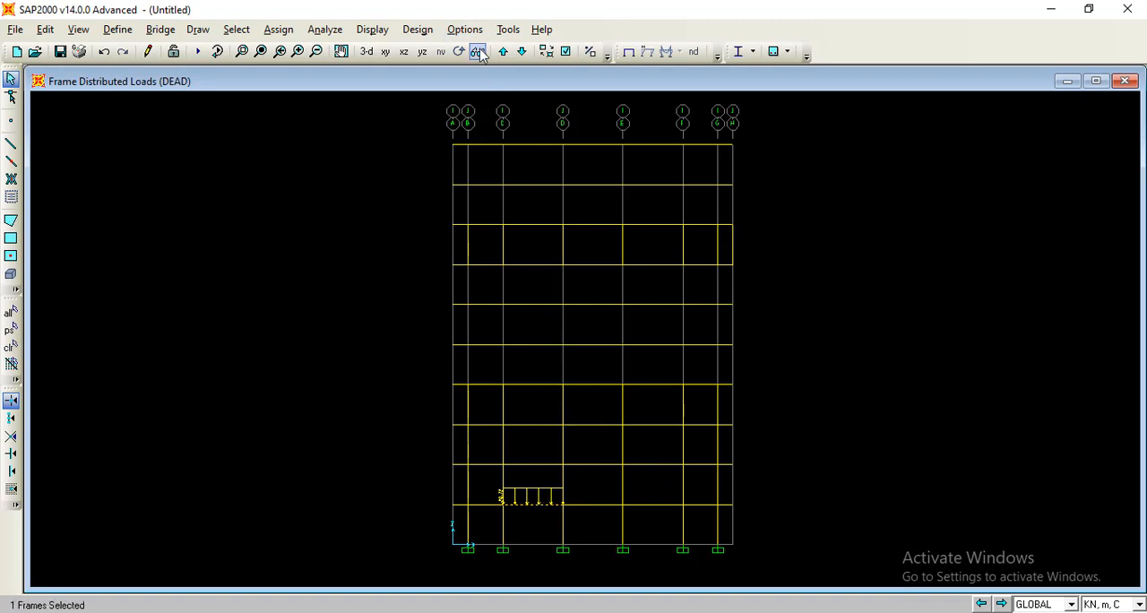
click(325, 29)
mouse_move(278, 29)
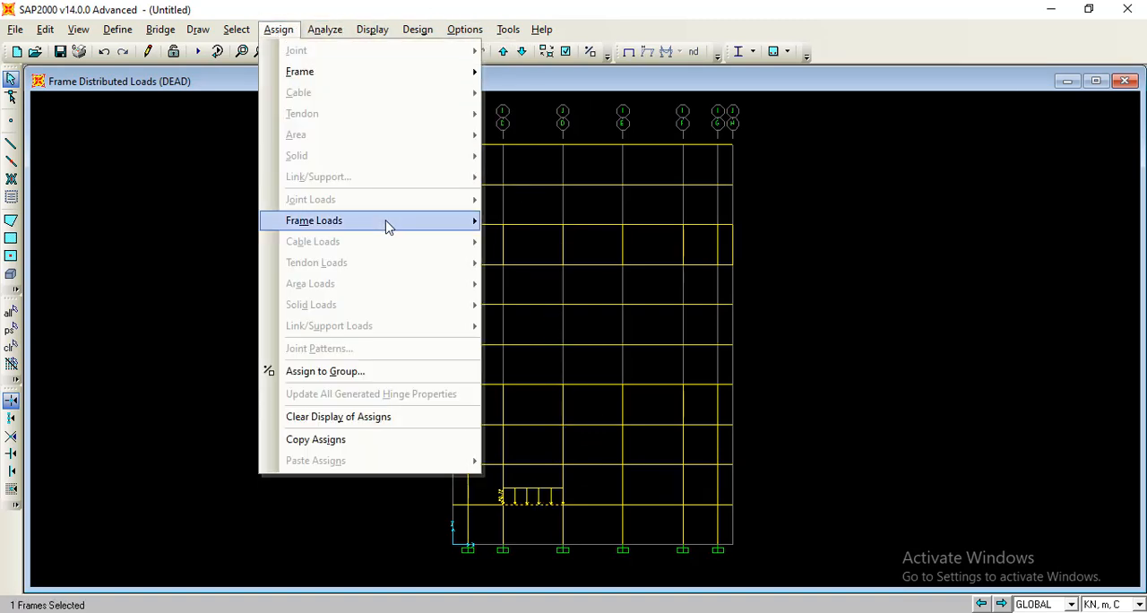
mouse_move(389, 220)
click(575, 265)
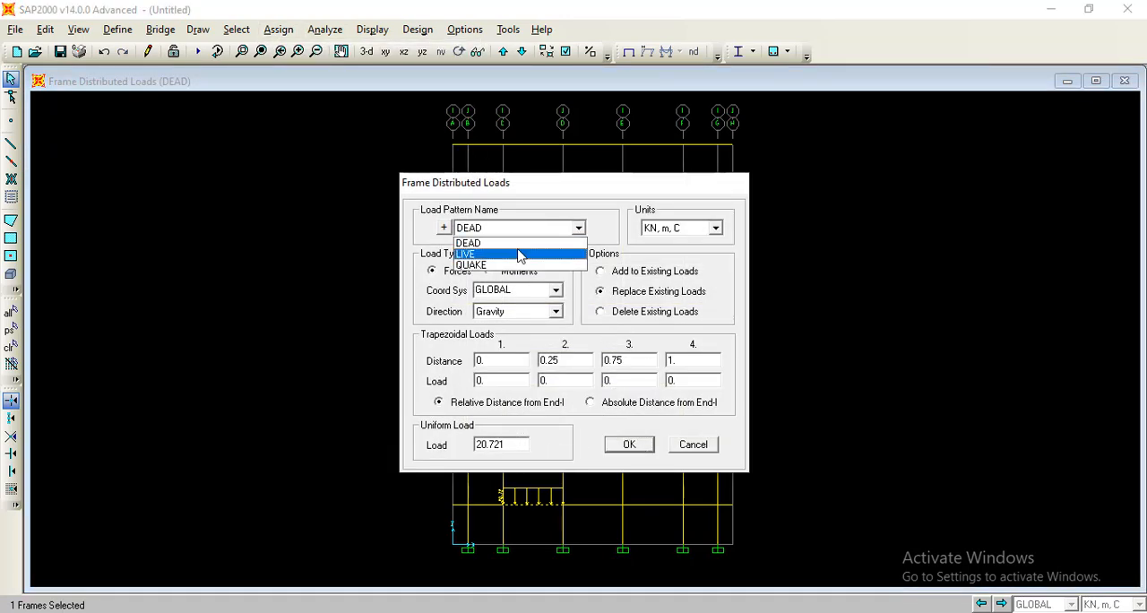
click(520, 254)
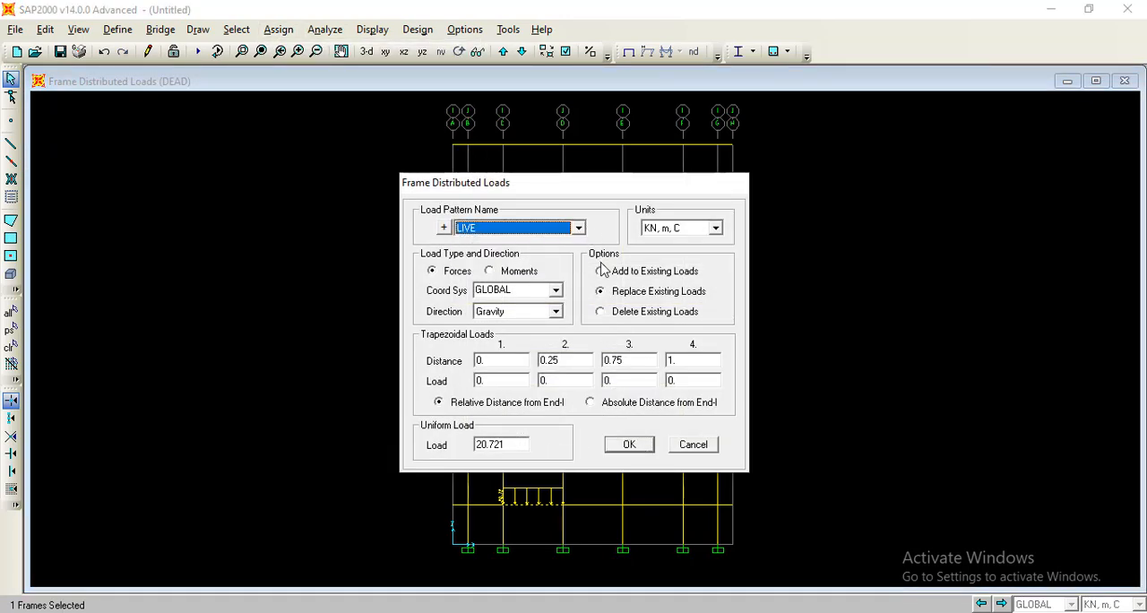
click(601, 271)
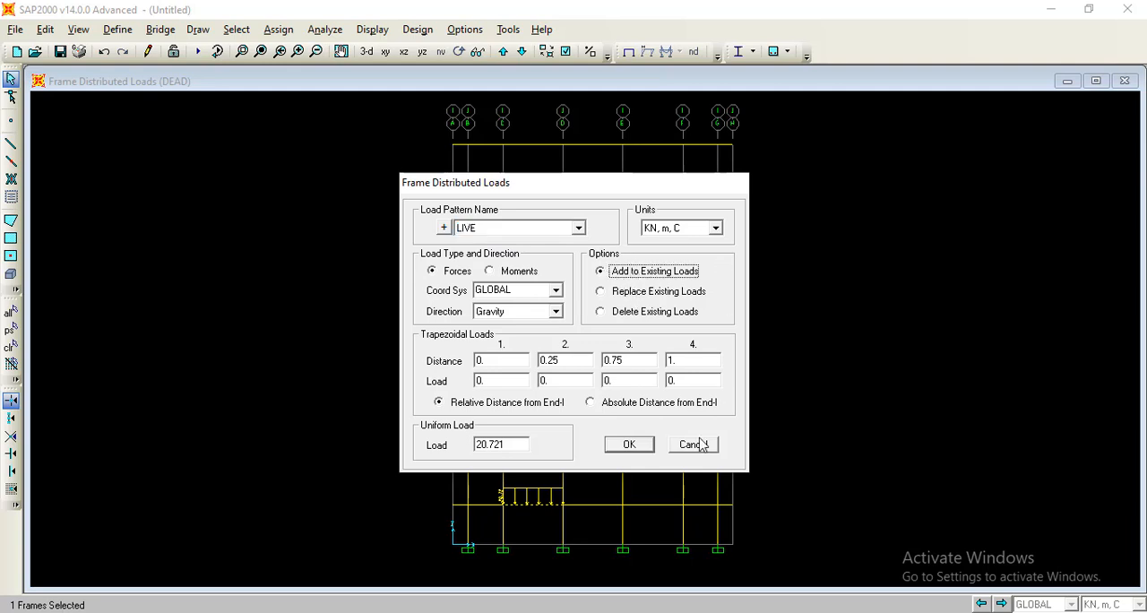
key(alt+Tab)
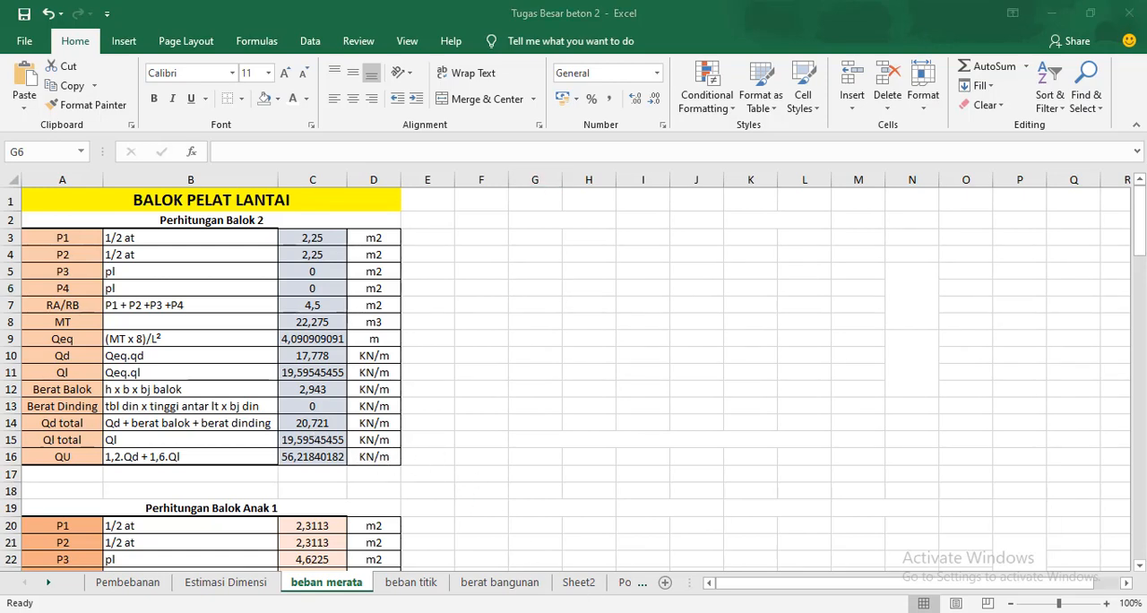
key(alt+Tab)
double_click(506, 441)
text(19.59)
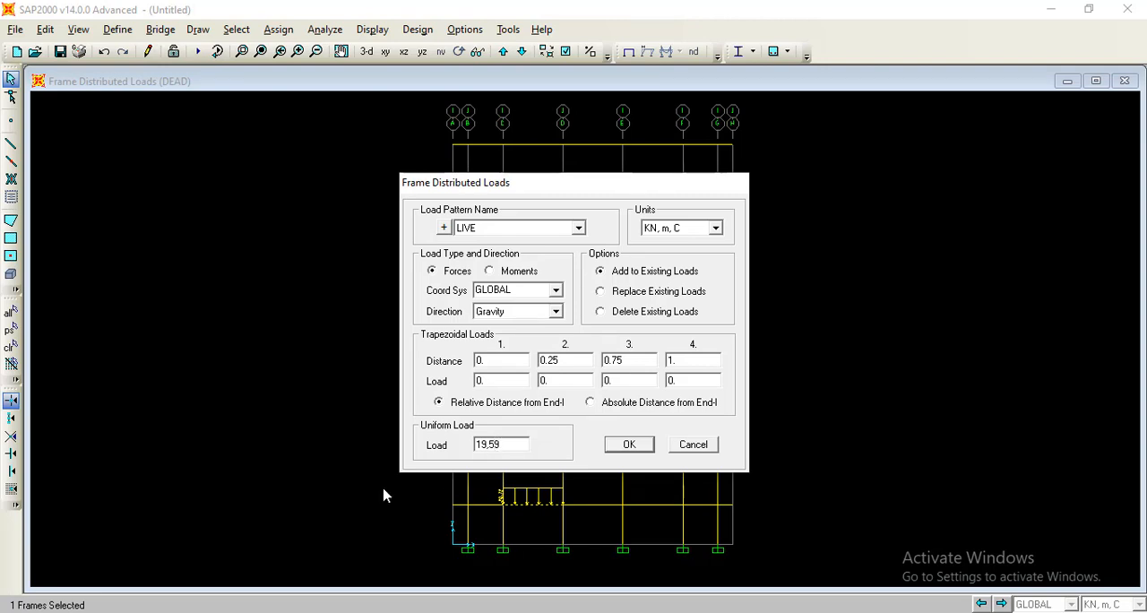
click(627, 445)
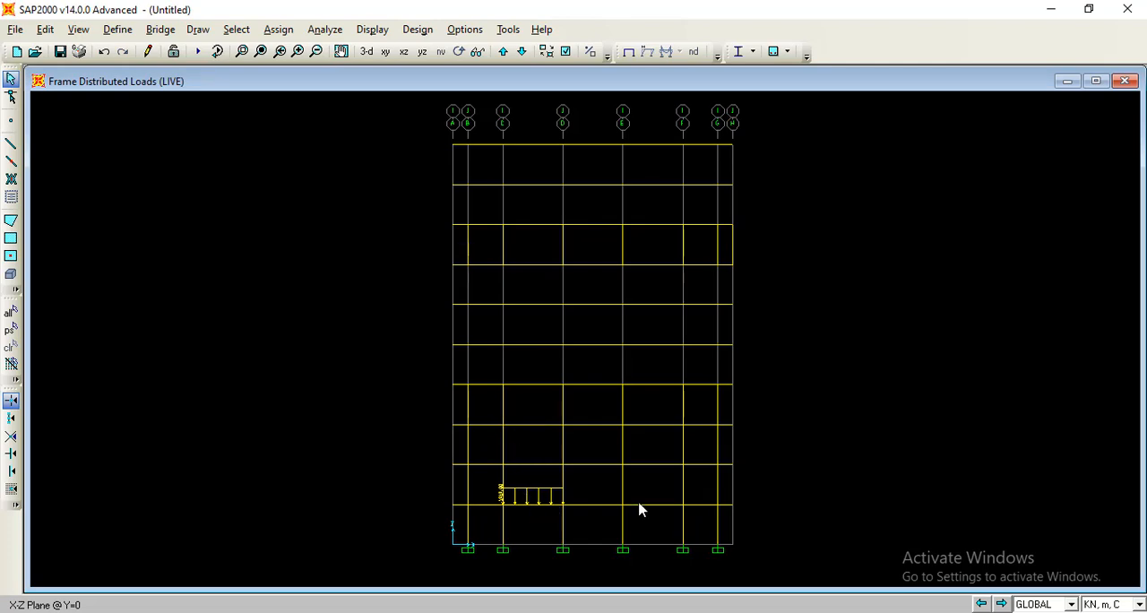
click(706, 612)
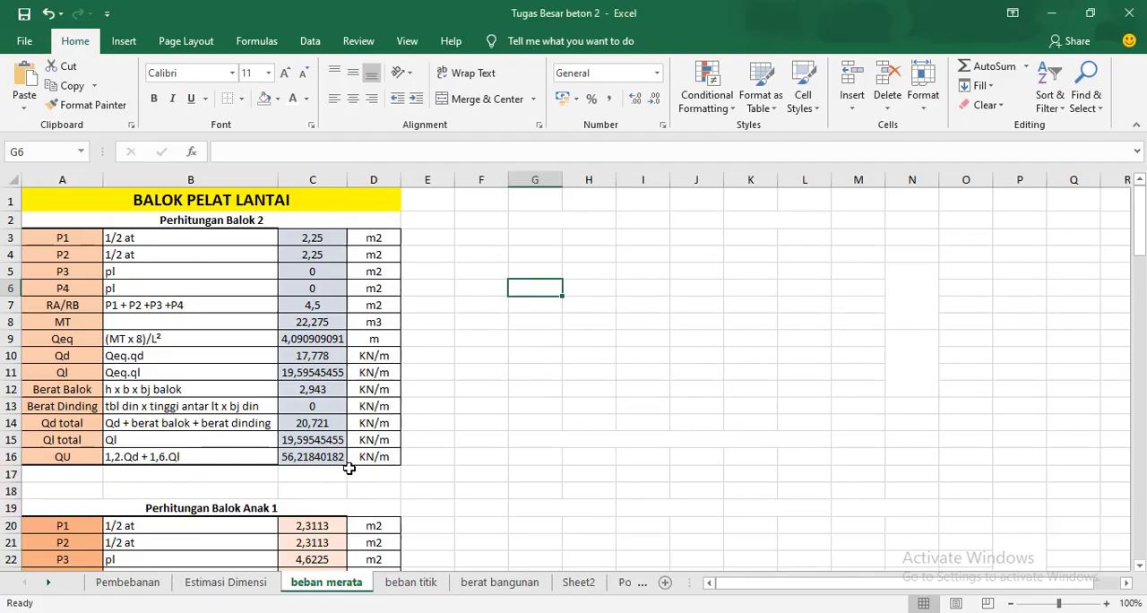
click(658, 612)
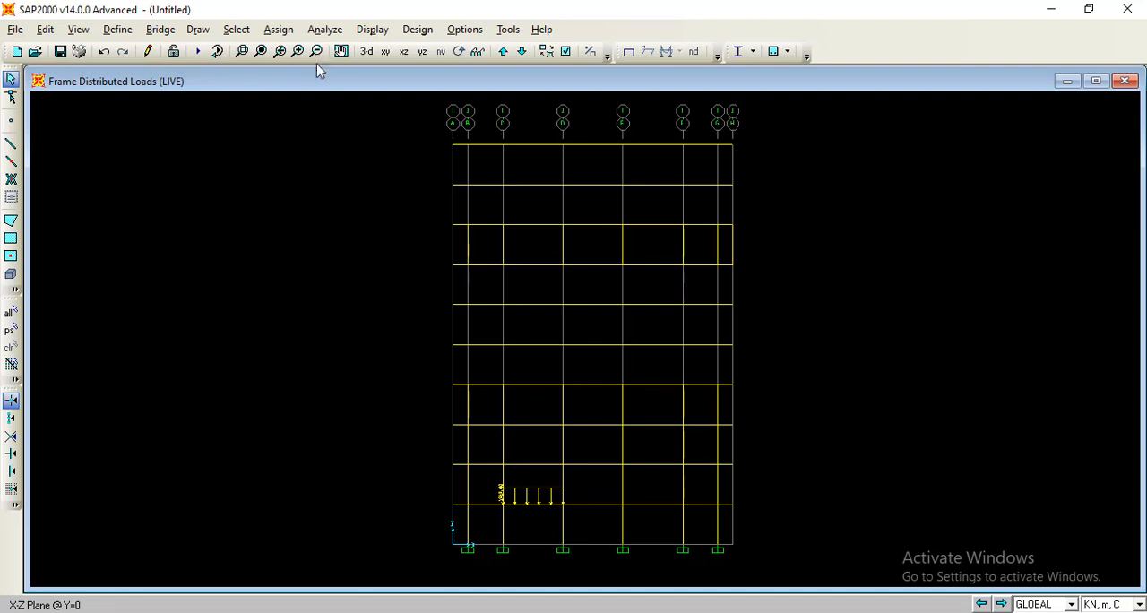
click(117, 29)
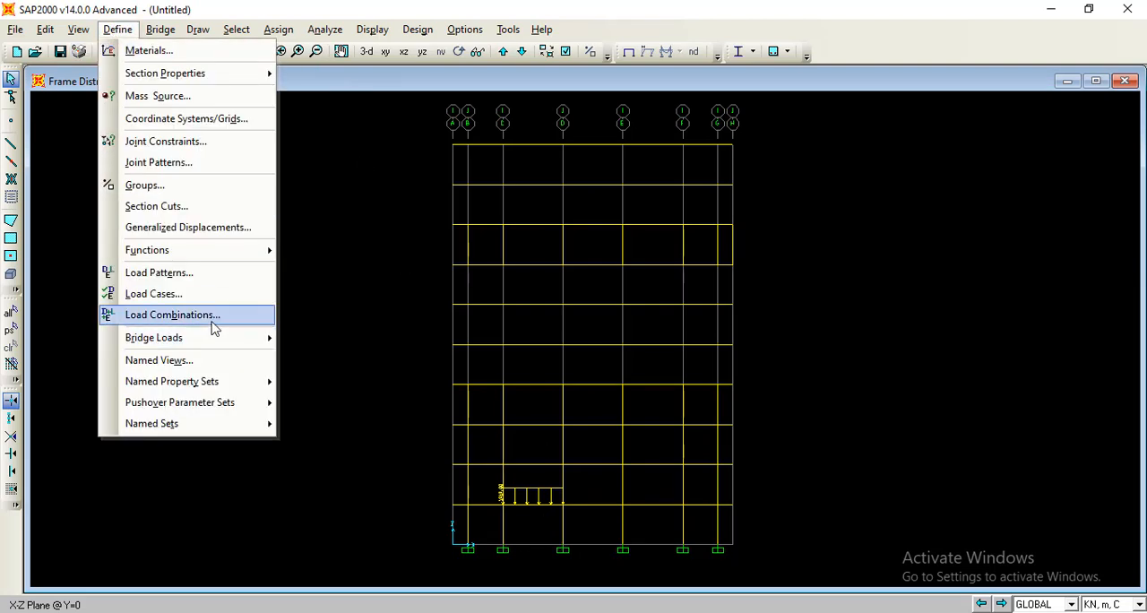
click(796, 418)
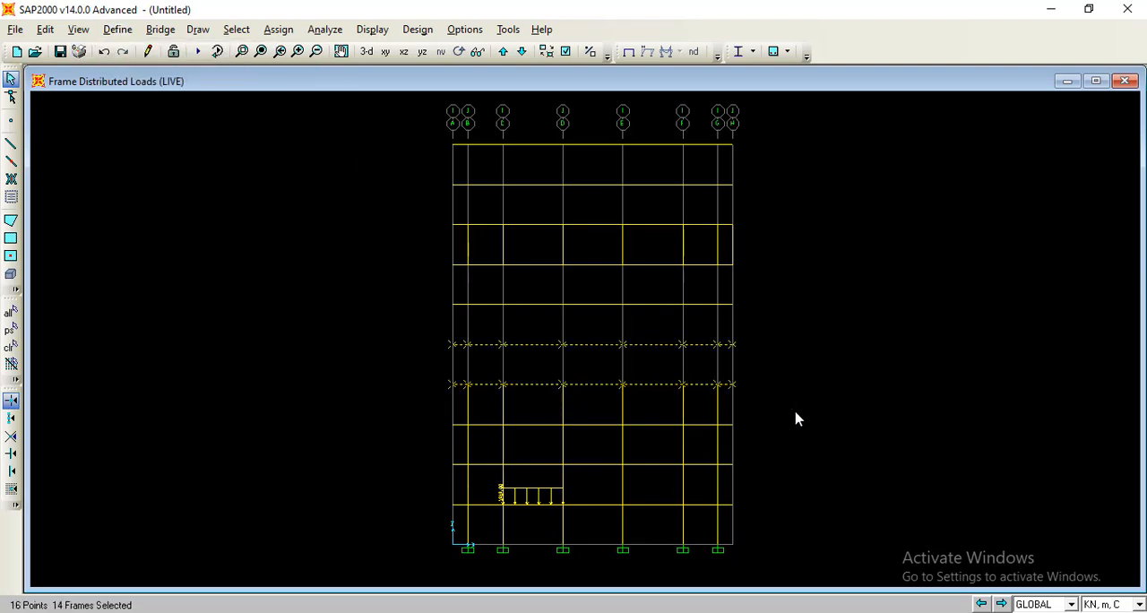
key(ctrl+q)
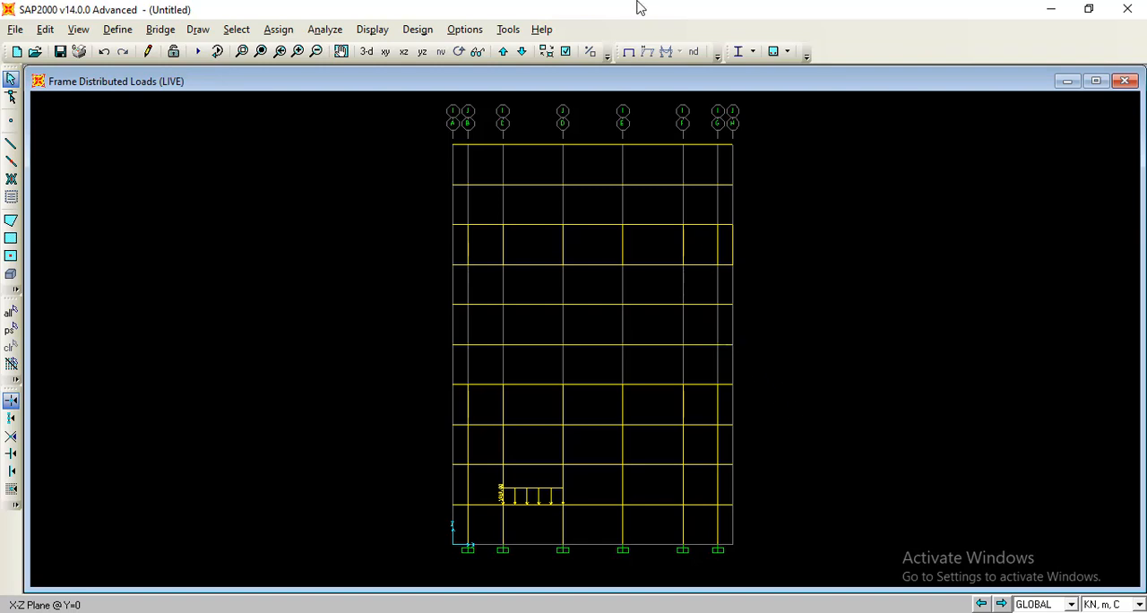
Start a gravity point load on the first-level beam between grid lines C and D, using pattern DEAD, adding to existing loads, with absolute distances from End-I.
click(531, 505)
click(288, 31)
mouse_move(430, 223)
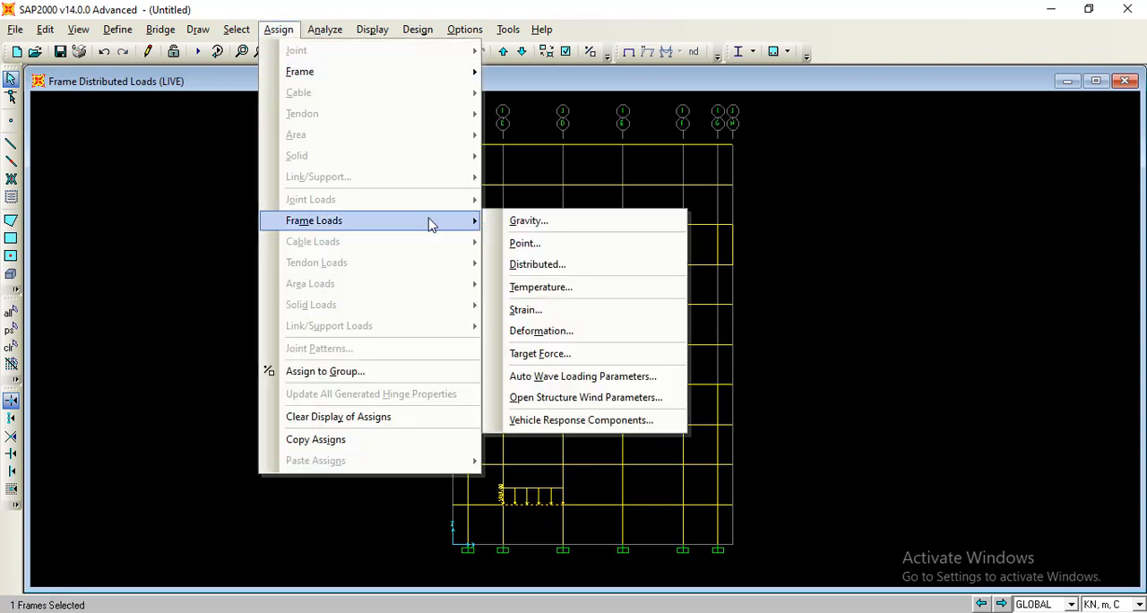
click(524, 243)
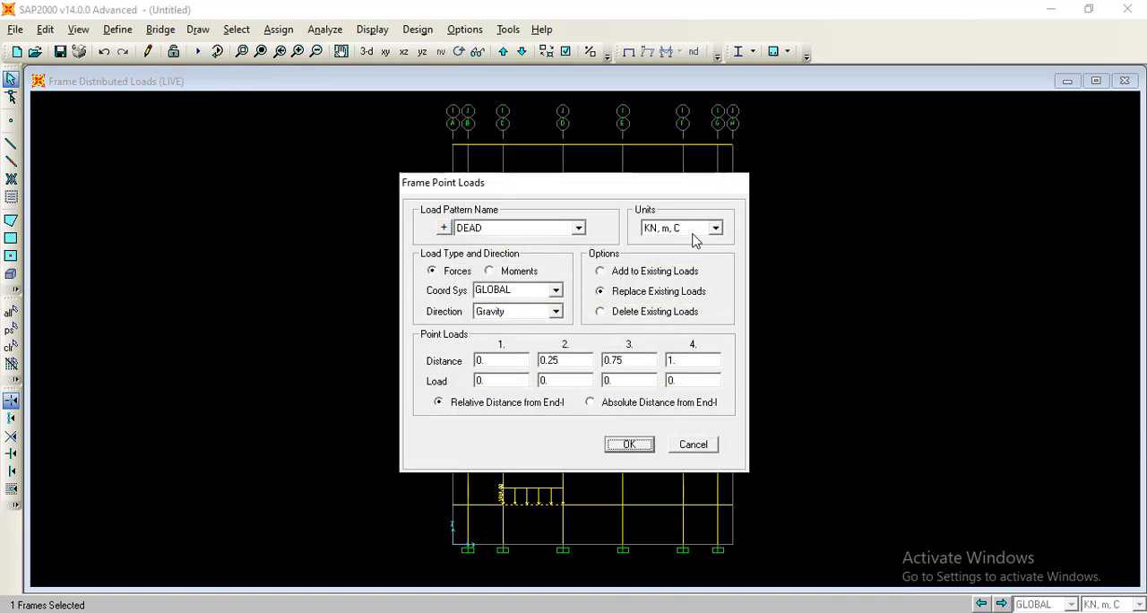
click(647, 273)
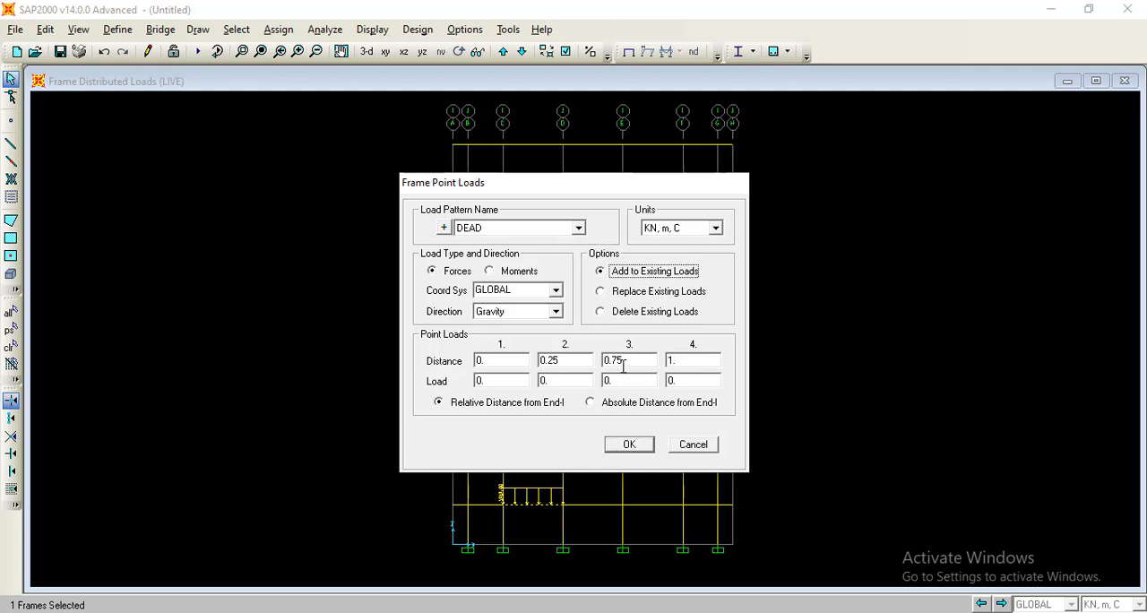
click(591, 403)
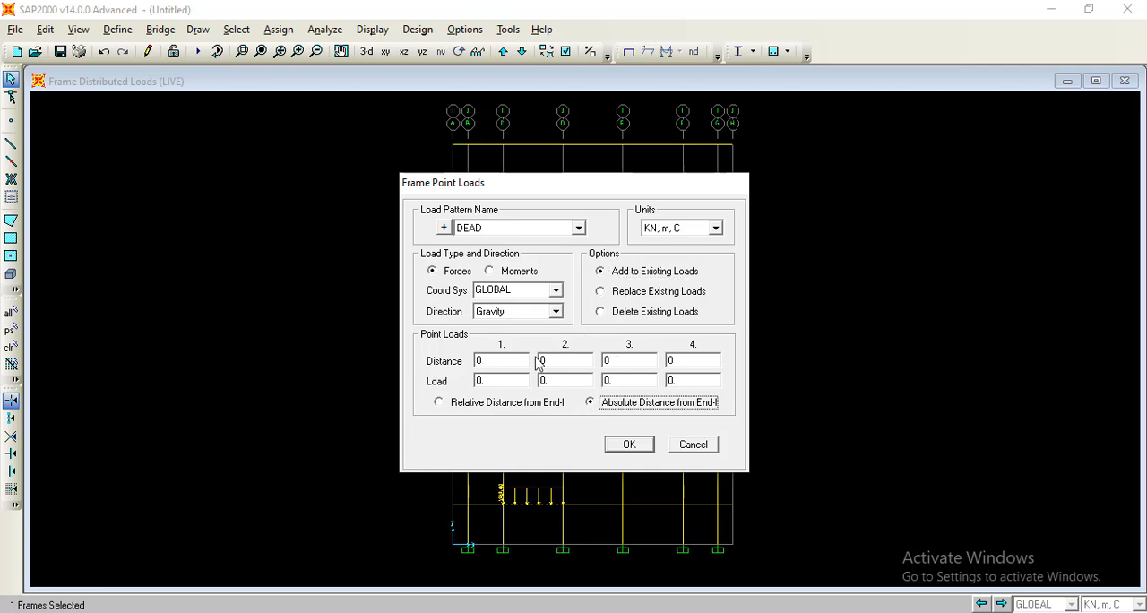
click(554, 402)
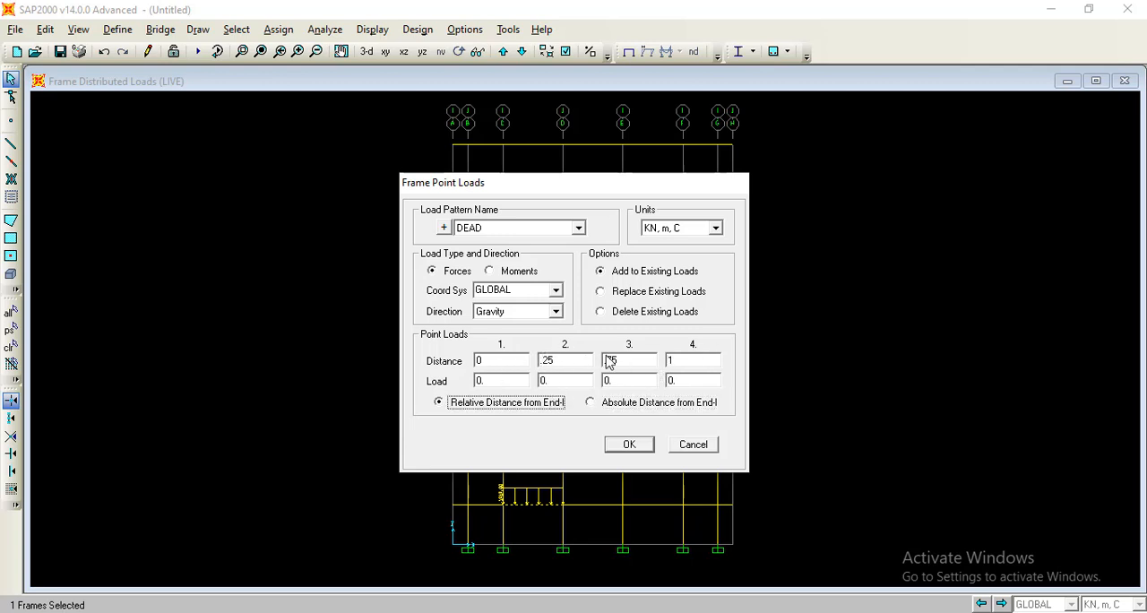
click(631, 404)
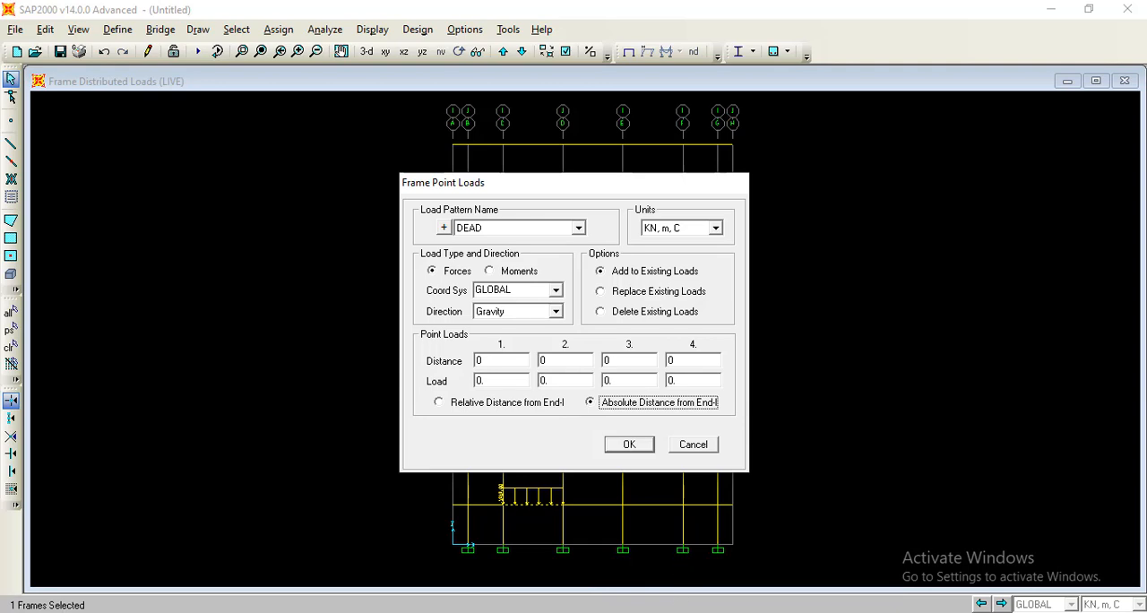
Check the span lengths in the PDF floor plan, and set the second point load's distance to 3 m in SAP2000.
click(598, 611)
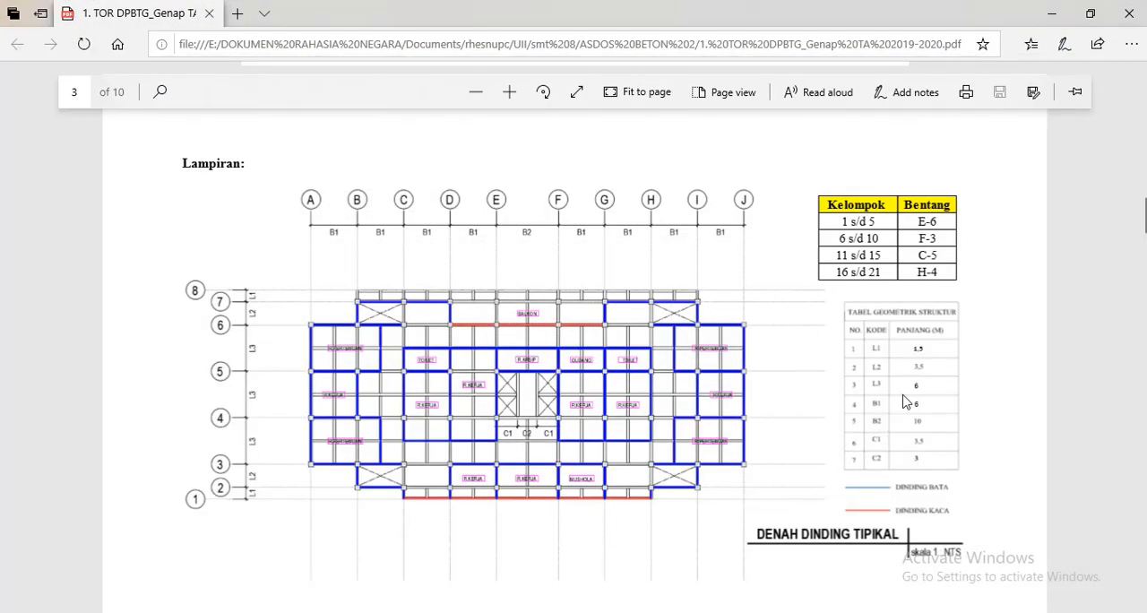
mouse_move(722, 611)
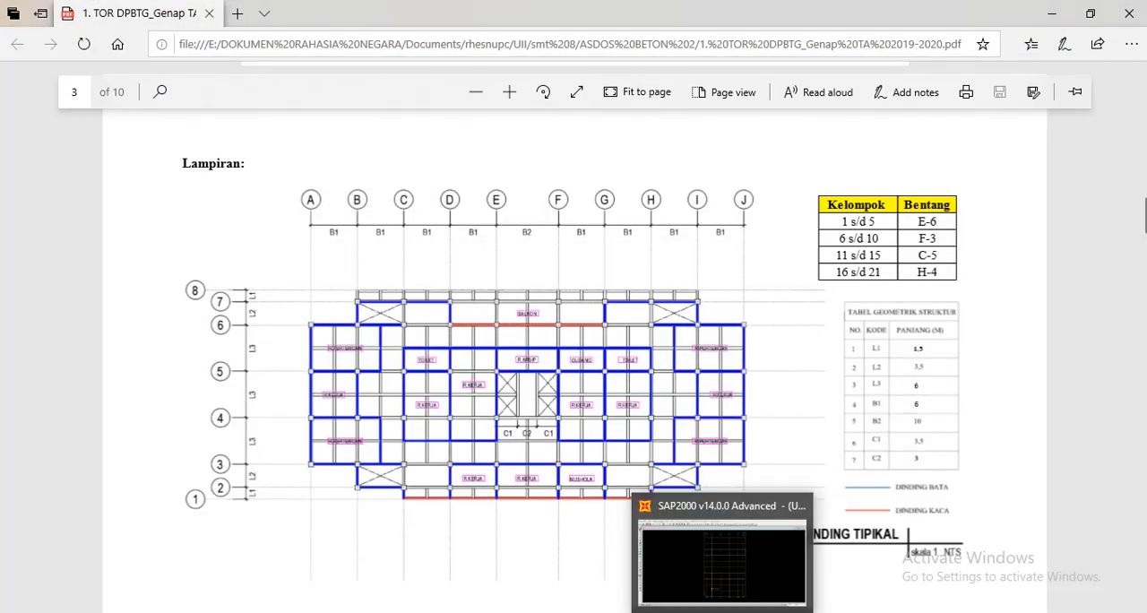
click(708, 594)
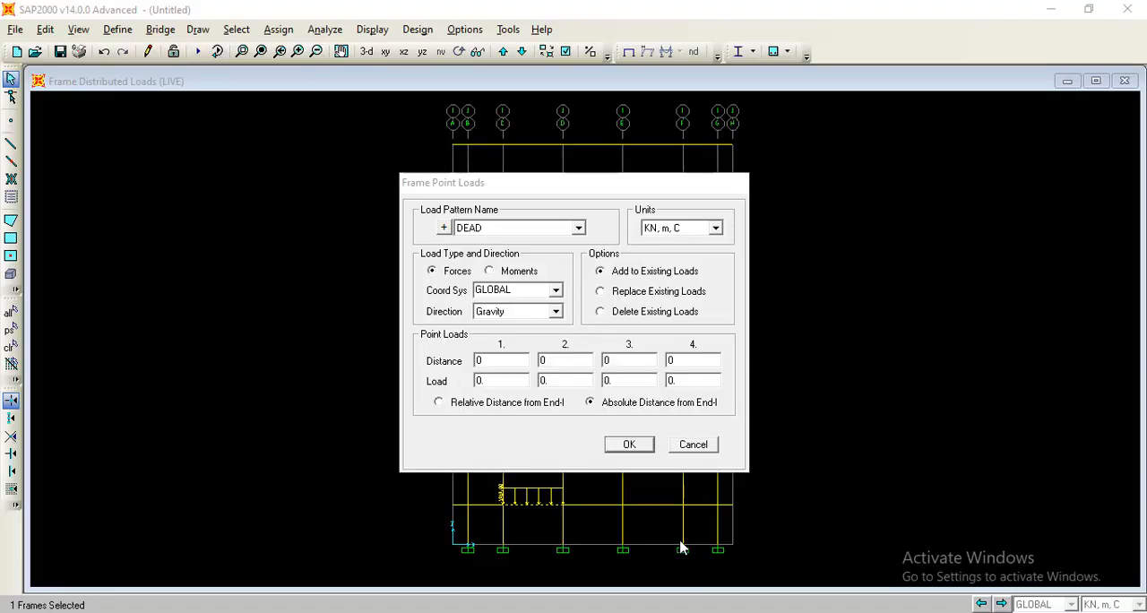
double_click(563, 359)
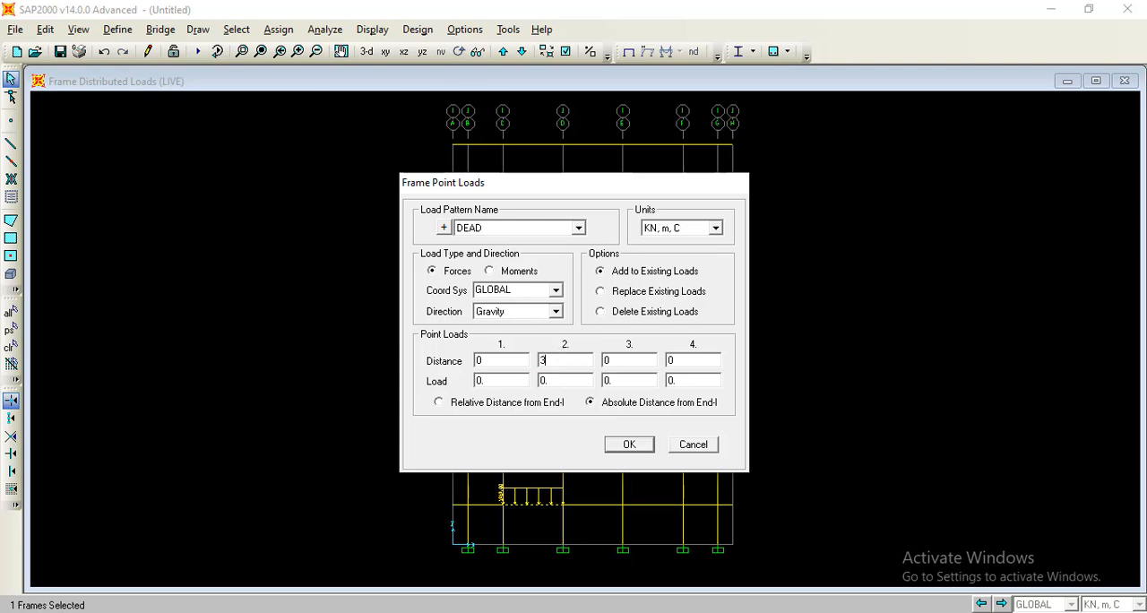
Set the DEAD point load at 3 m to 117.33 kN, taken from Pd for joint 2 in Excel's beban titik sheet, and apply it.
click(645, 546)
click(411, 581)
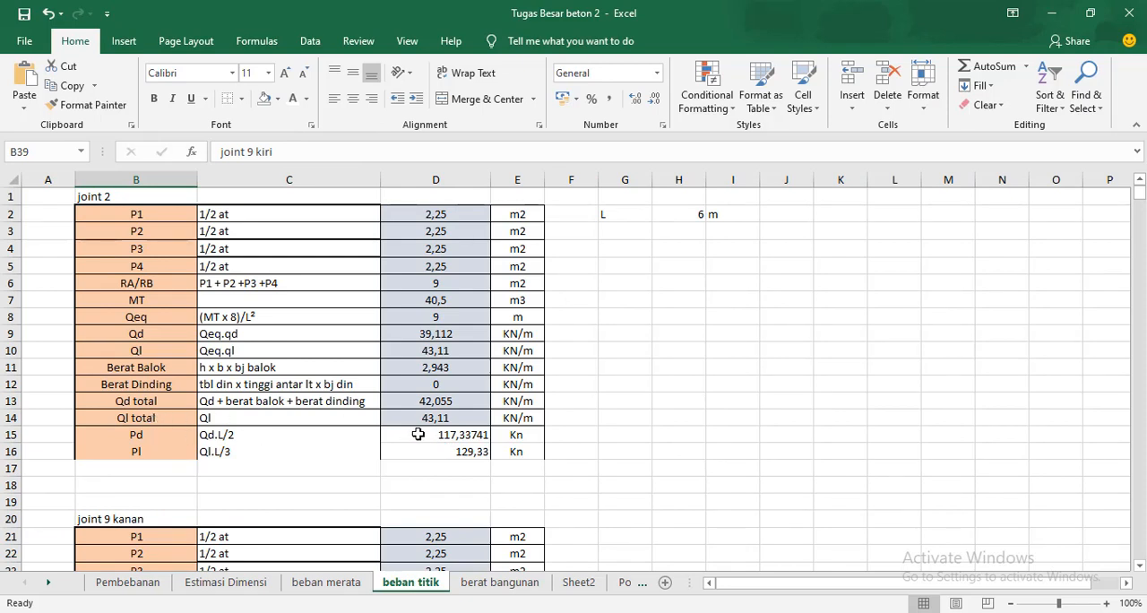
click(700, 612)
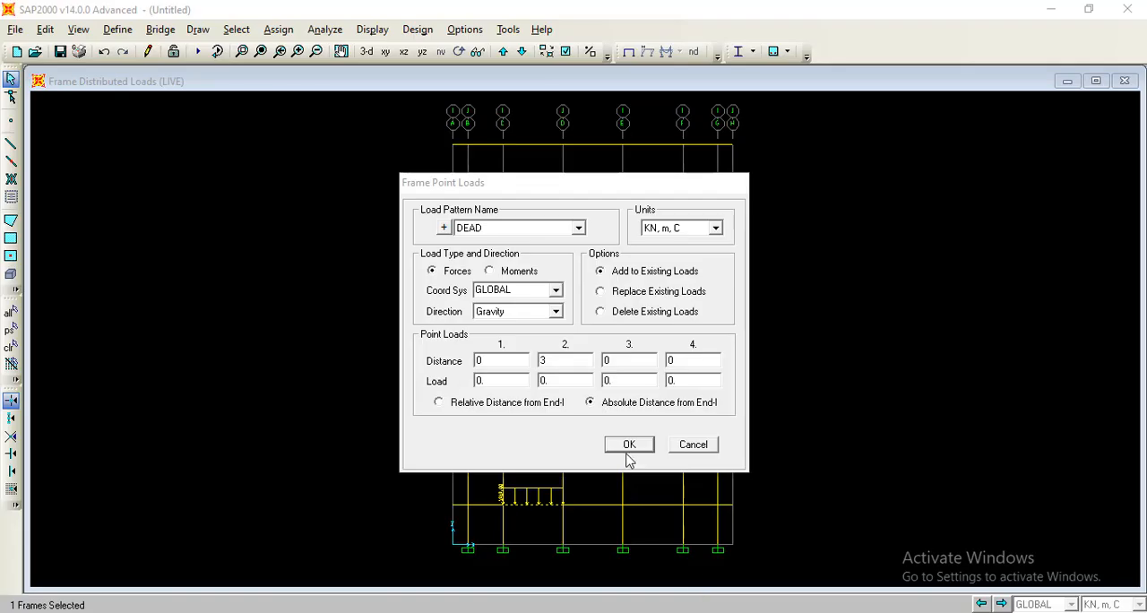
click(560, 378)
double_click(560, 378)
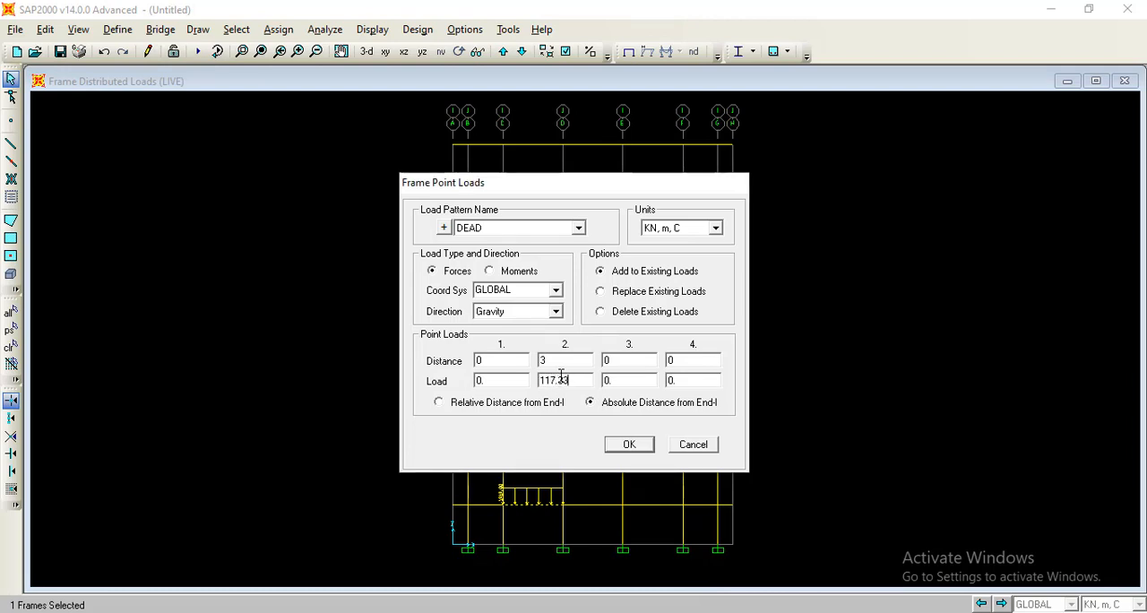
click(638, 450)
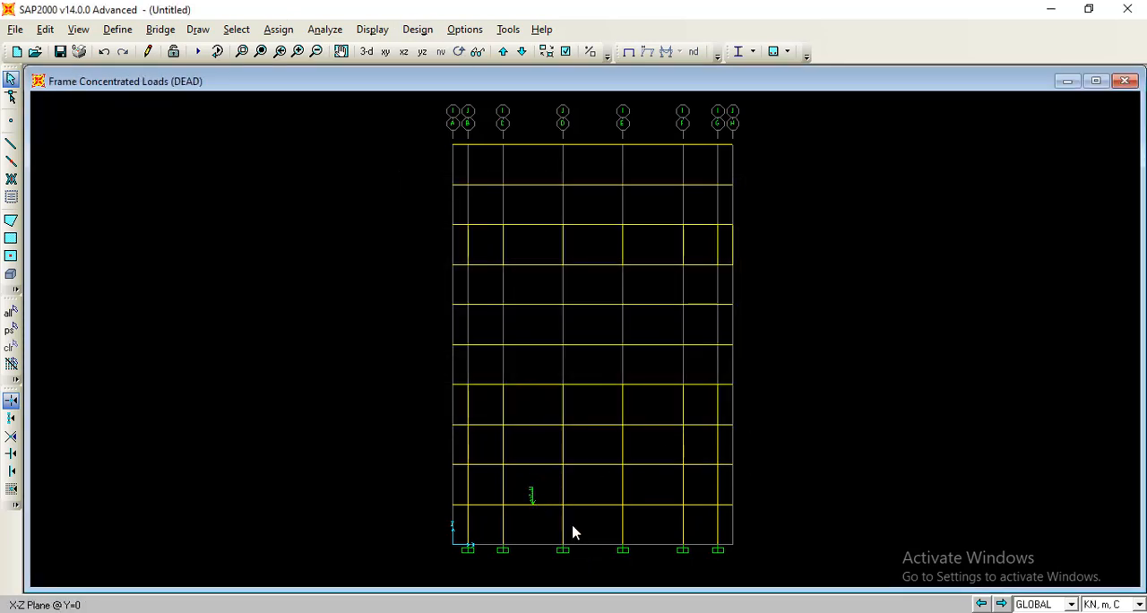
Start another point load on the same first-level beam, using pattern LIVE and adding to existing loads.
click(547, 497)
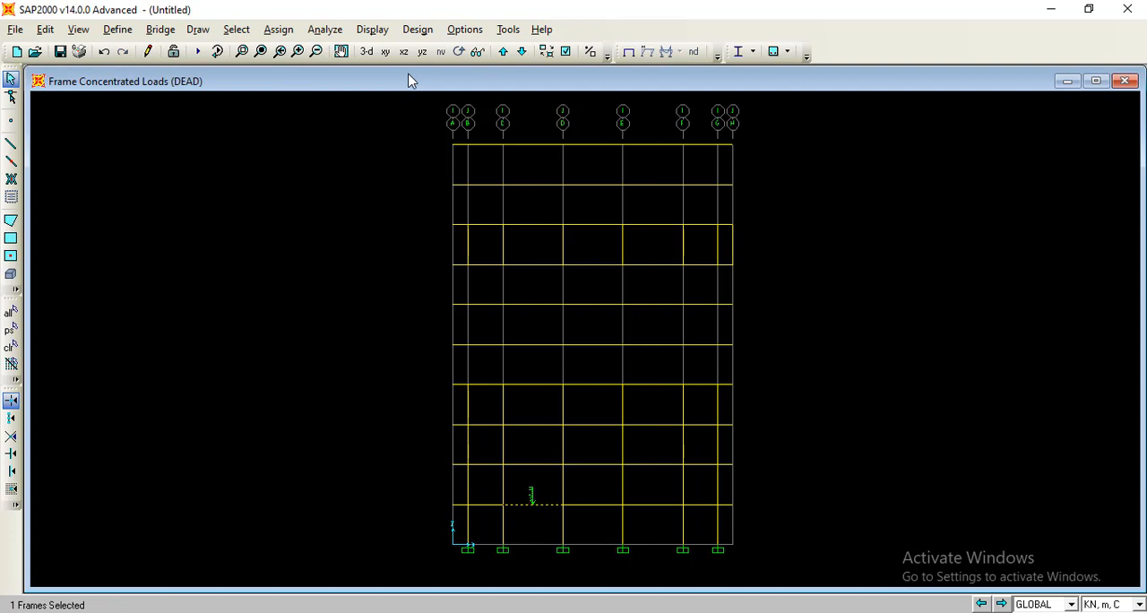
click(294, 31)
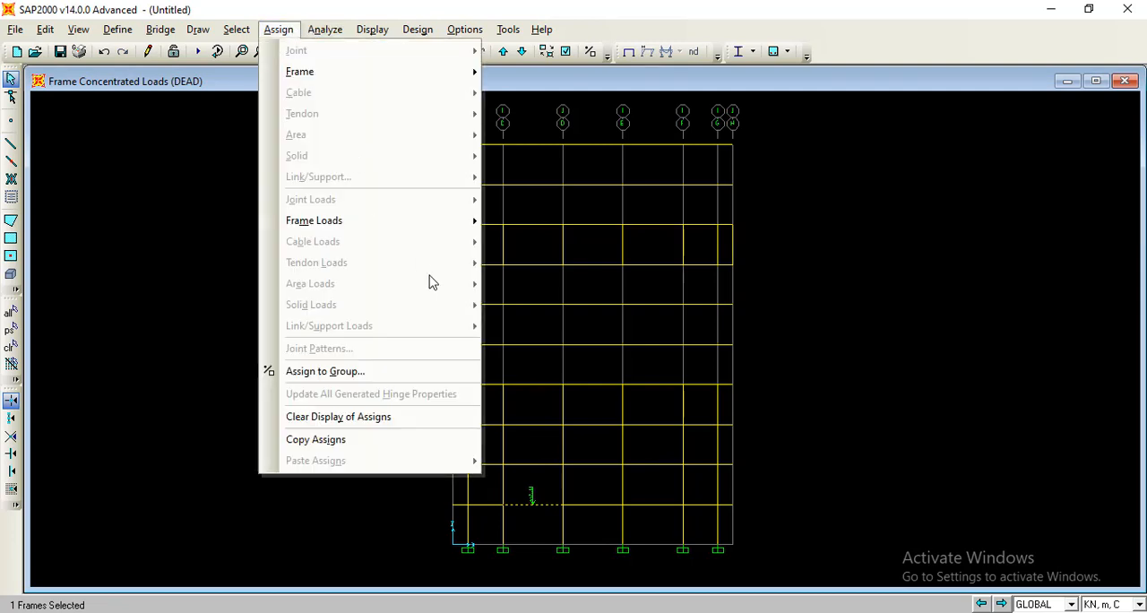
mouse_move(435, 235)
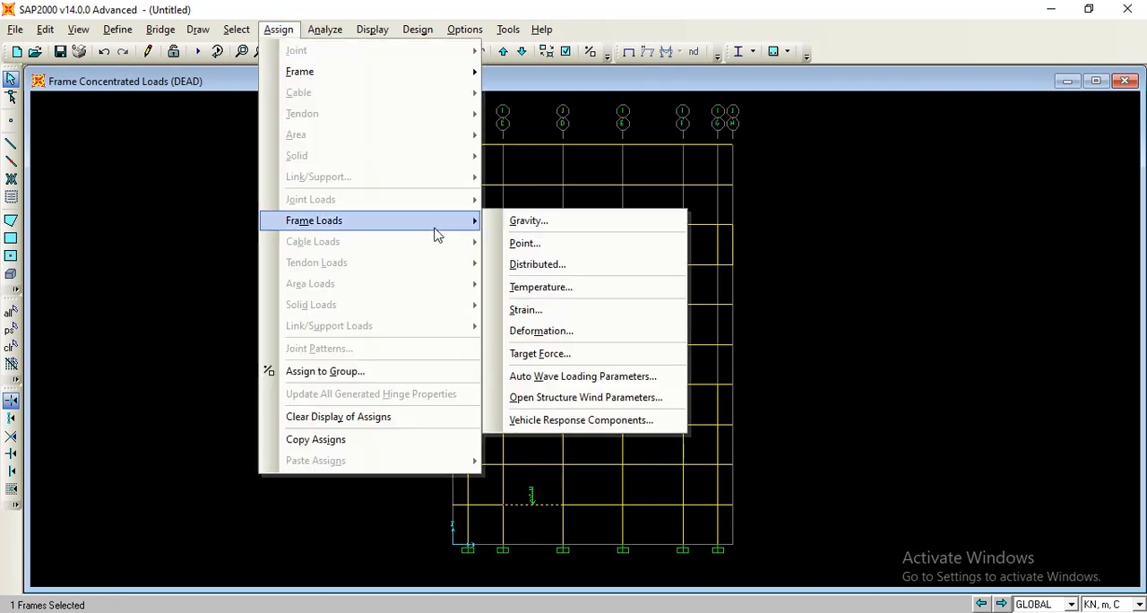
click(500, 249)
click(542, 230)
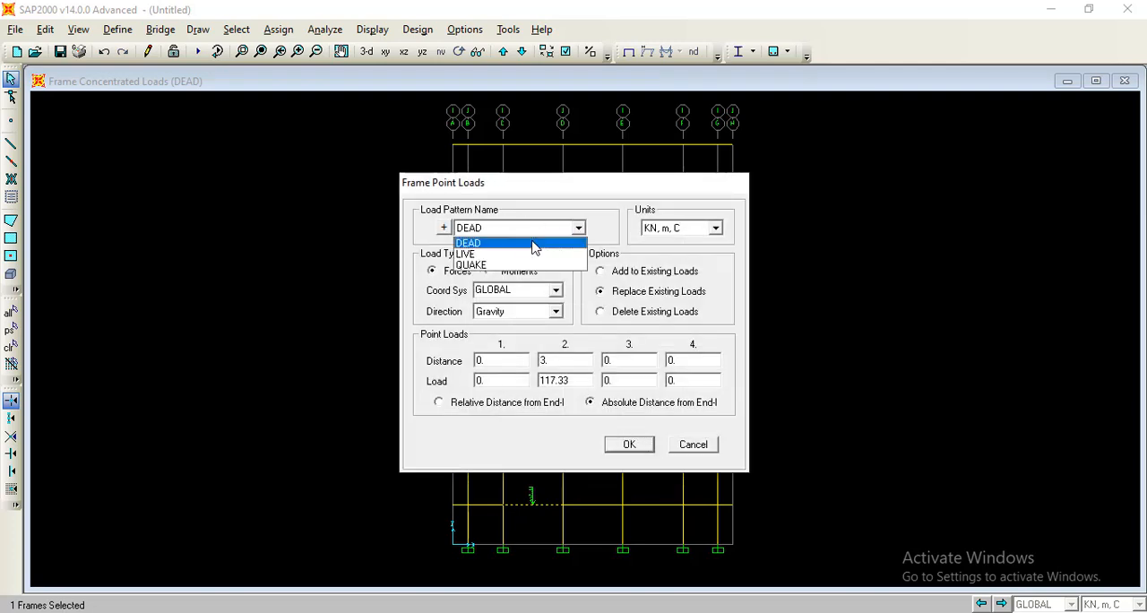
click(528, 253)
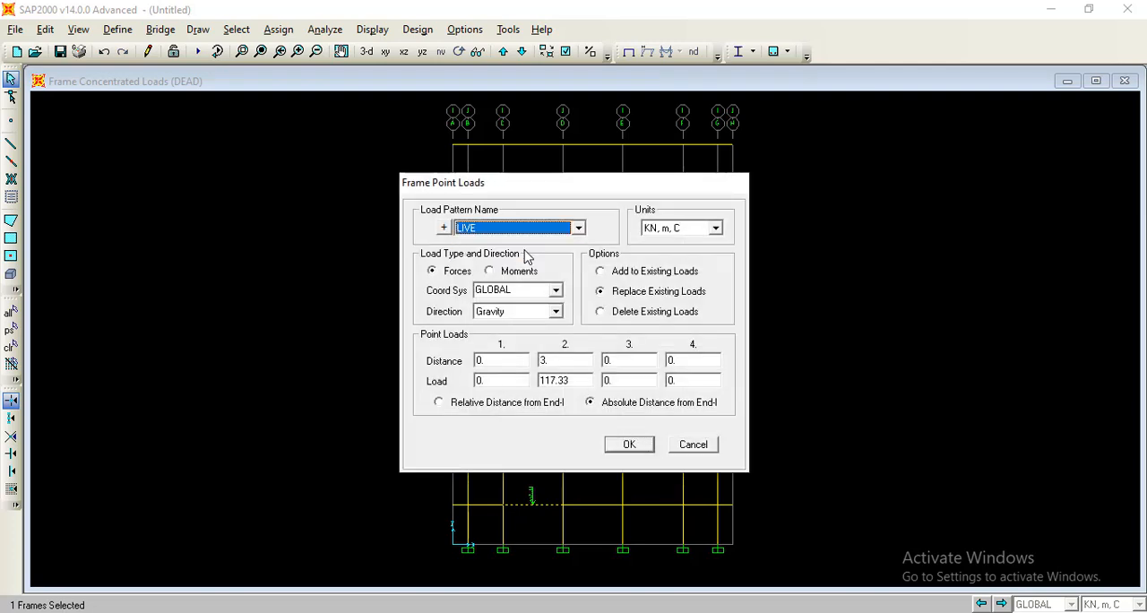
click(625, 275)
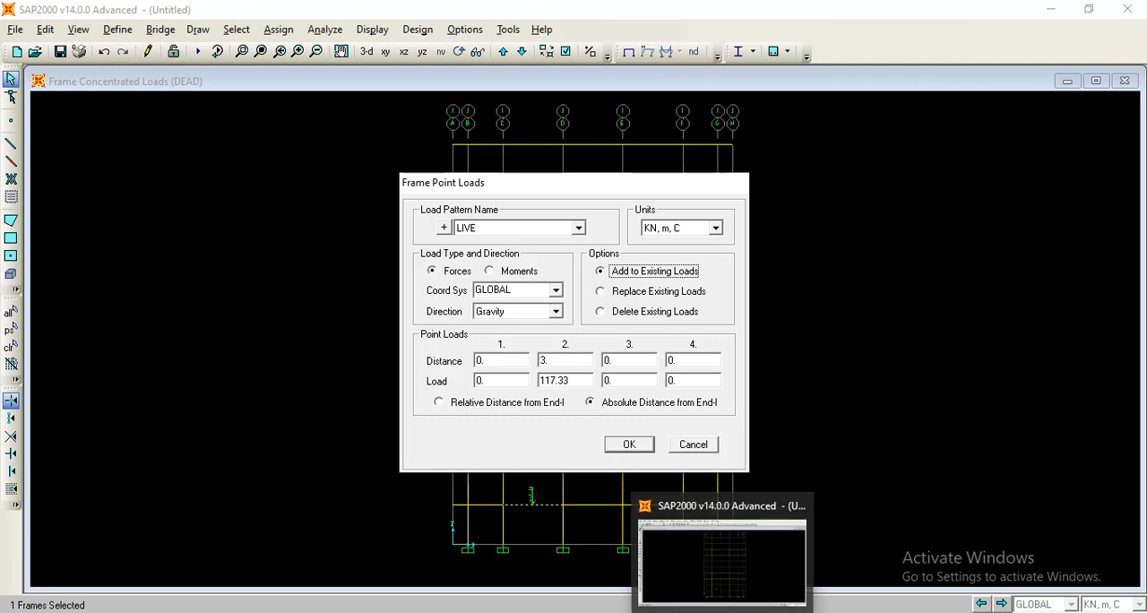
Set the LIVE point load at 3 m to 129.33 kN, following Pl for joint 2 in the Excel sheet, and apply it.
click(677, 612)
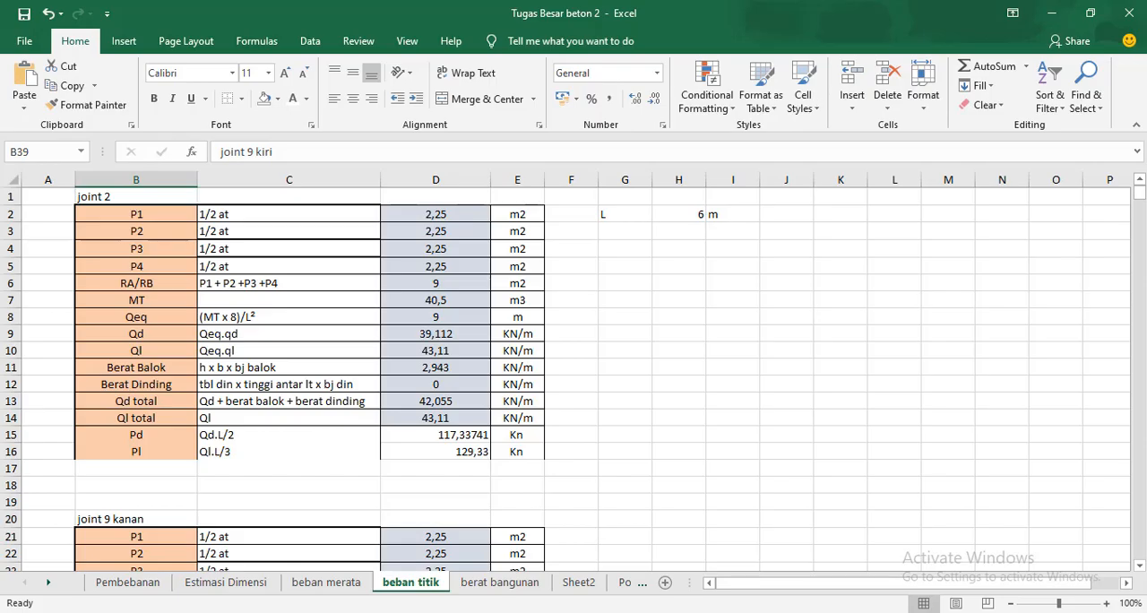
click(635, 612)
drag(583, 383, 512, 381)
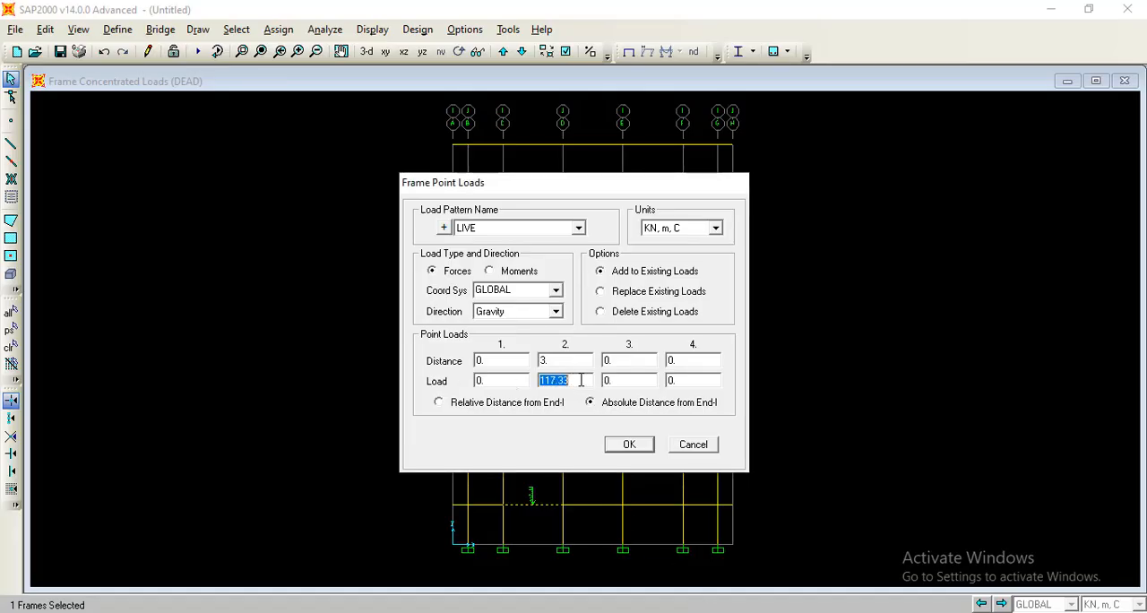
text(129)
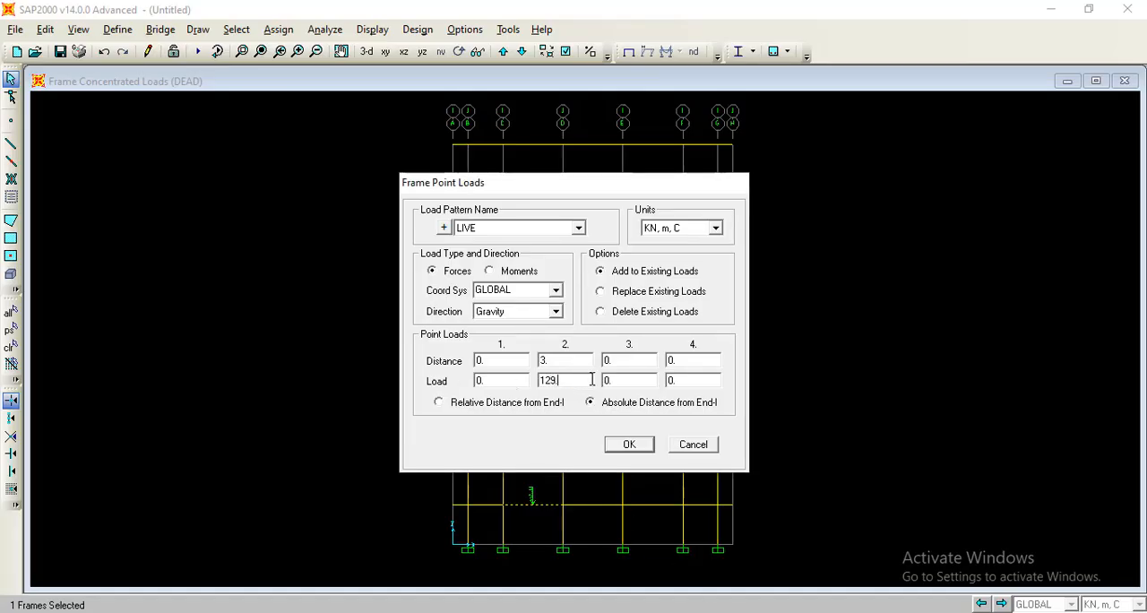
text(.33)
click(632, 451)
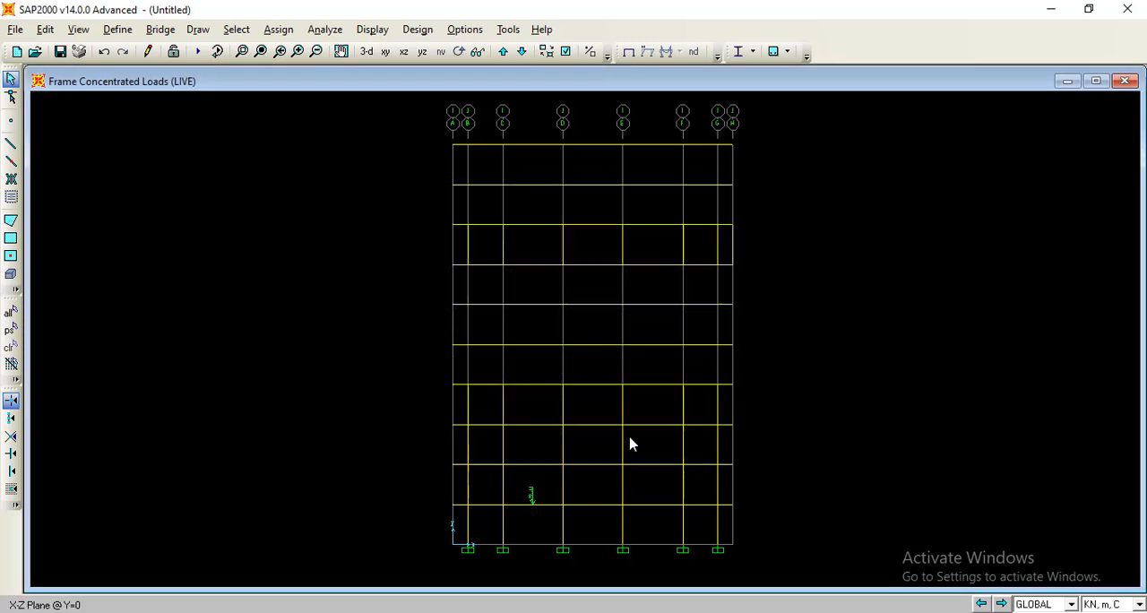
Review the point and distributed loads assigned to the first-level beam between grid lines C and D in its line information.
click(546, 503)
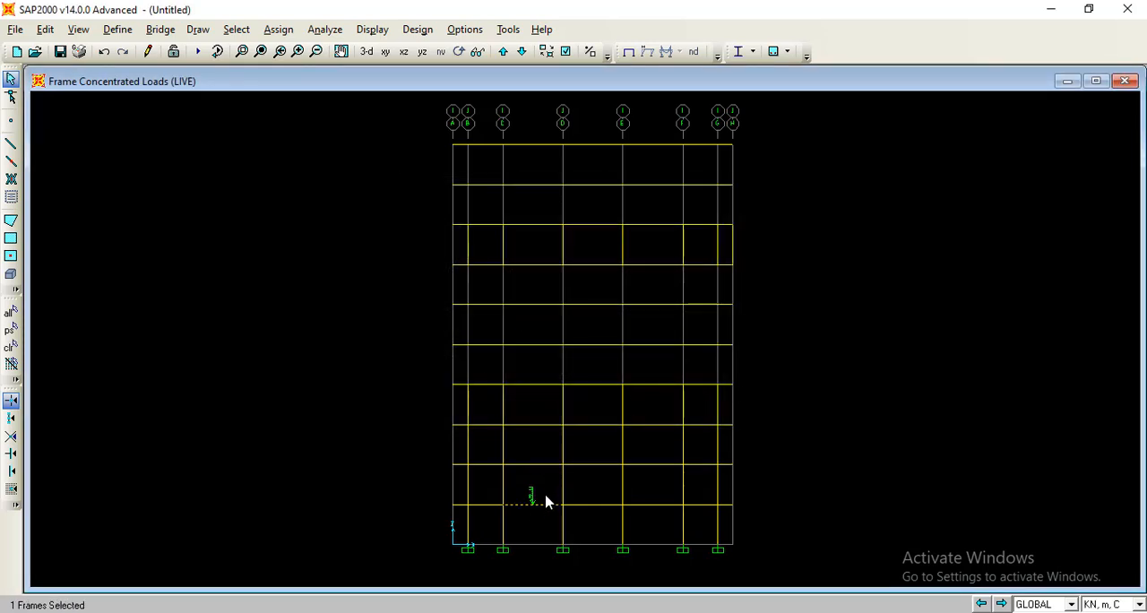
right_click(546, 512)
right_click(543, 511)
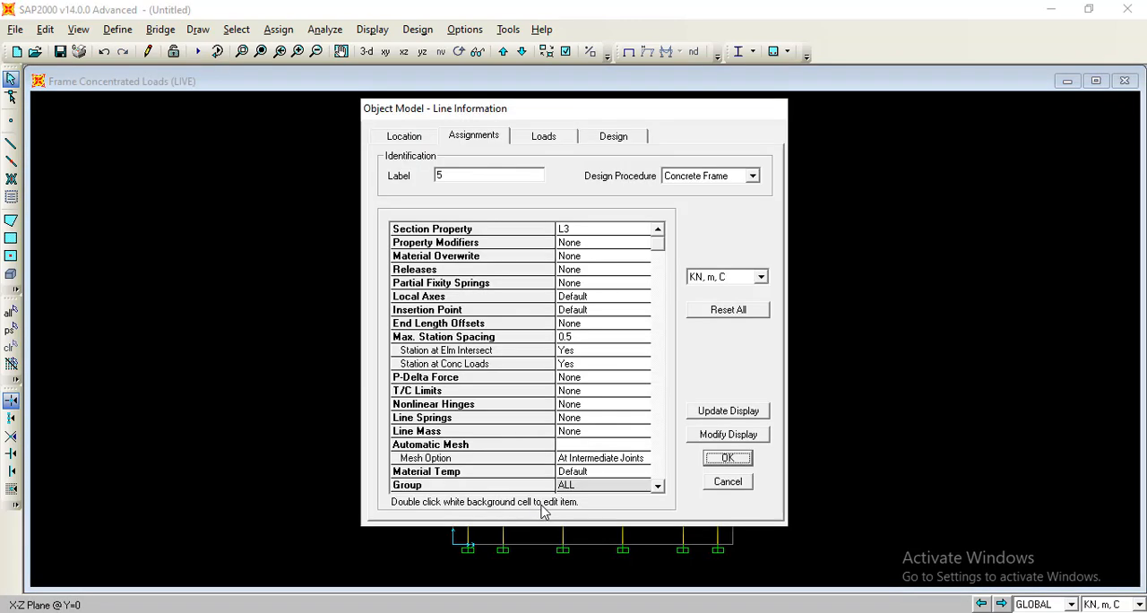
click(546, 136)
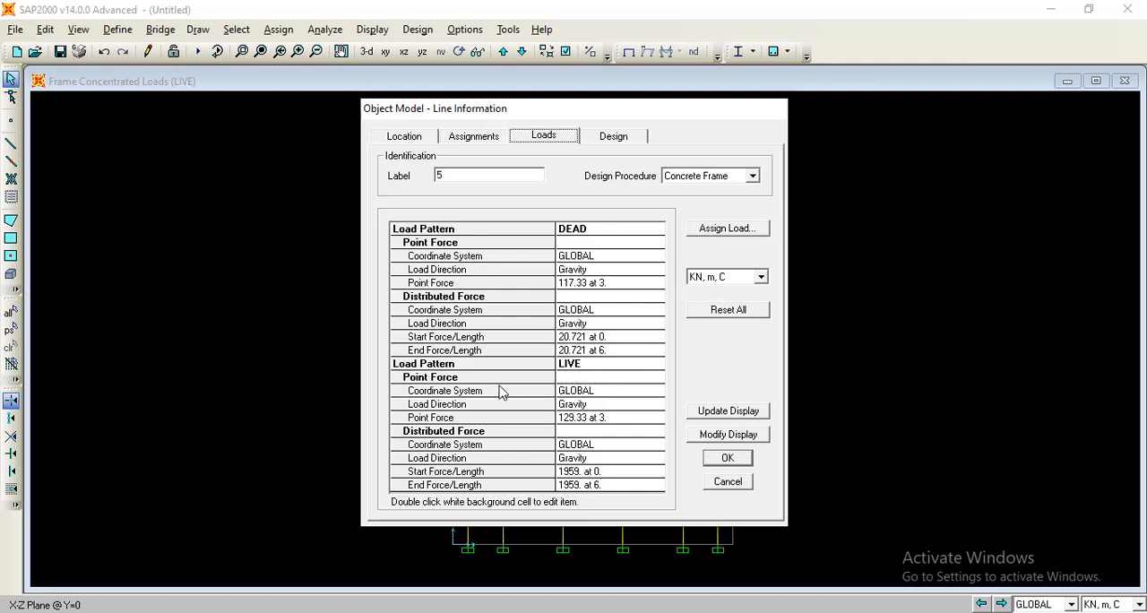
click(720, 461)
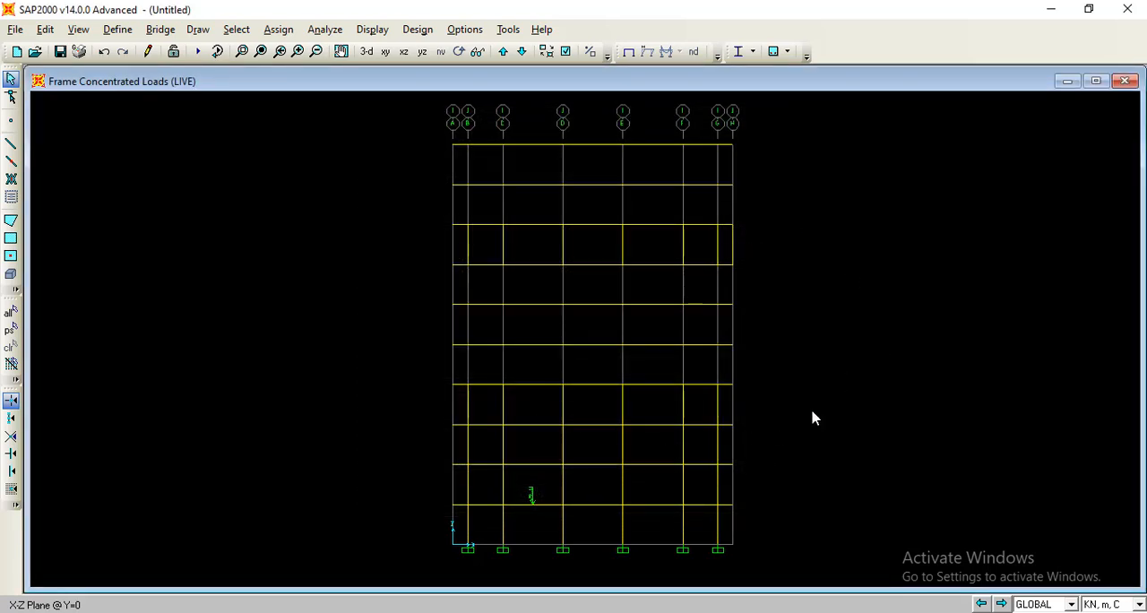